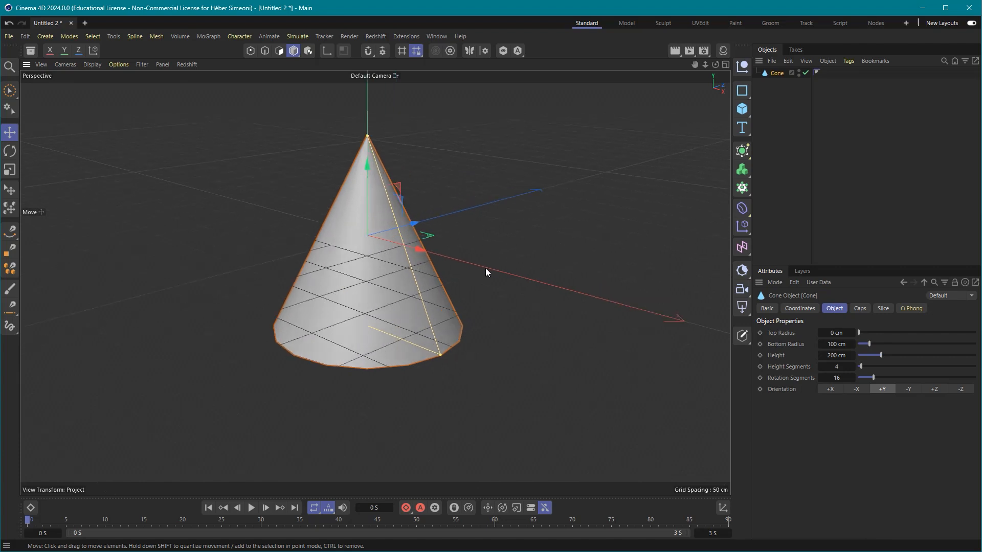
mouse_move(613, 216)
mouse_down()
mouse_move(439, 378)
mouse_move(280, 348)
mouse_move(321, 376)
mouse_move(483, 360)
mouse_move(501, 332)
mouse_move(462, 360)
mouse_move(428, 366)
mouse_up()
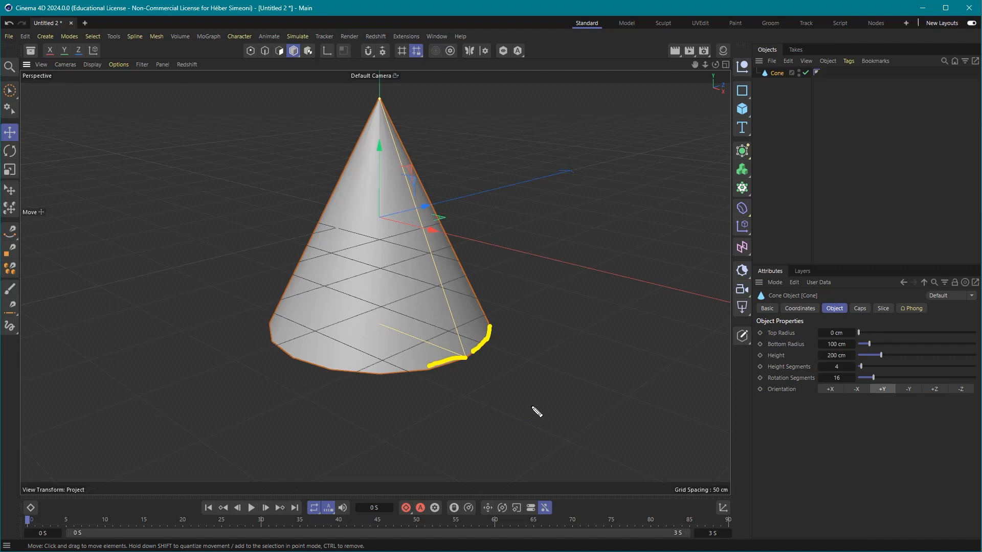
mouse_move(605, 430)
mouse_down()
mouse_move(431, 294)
mouse_move(803, 41)
mouse_move(730, 86)
mouse_move(756, 313)
mouse_move(787, 280)
mouse_move(833, 312)
mouse_move(785, 383)
mouse_move(895, 377)
mouse_move(874, 378)
mouse_up()
drag(873, 377, 861, 377)
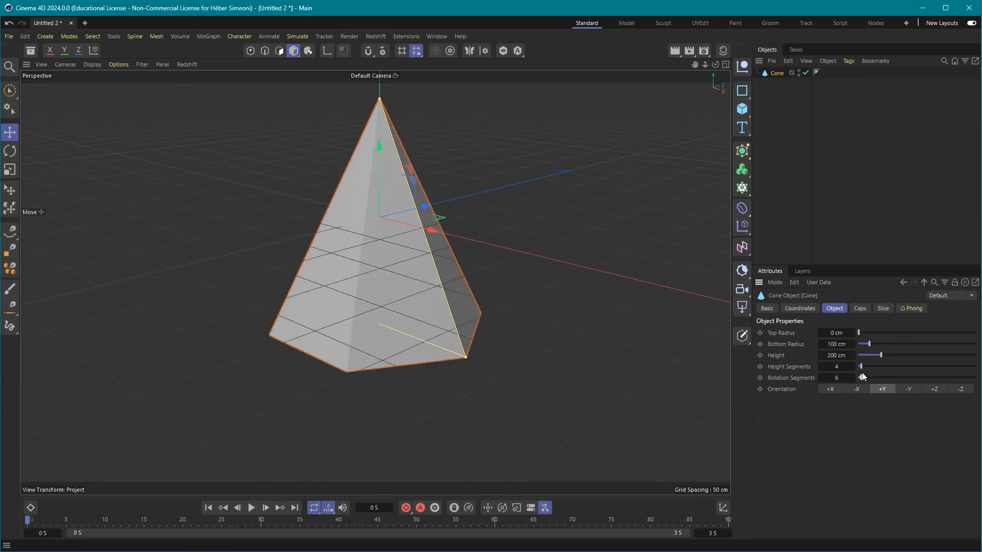
key(ctrl+z)
Set the cone's rotation segments to 32.
click(839, 378)
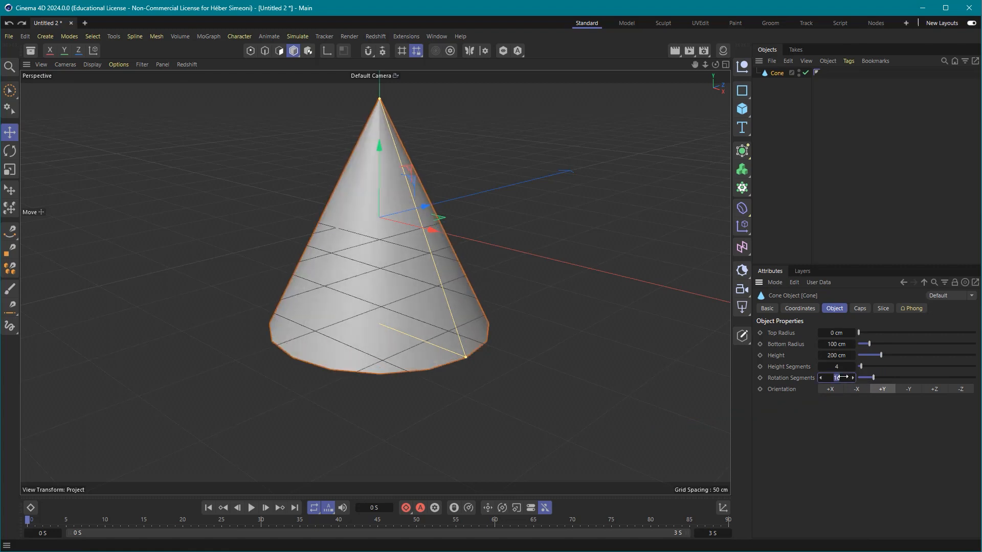
text(32)
key(Return)
Set the cone's height to 150 cm.
alt+drag(463, 338, 493, 339)
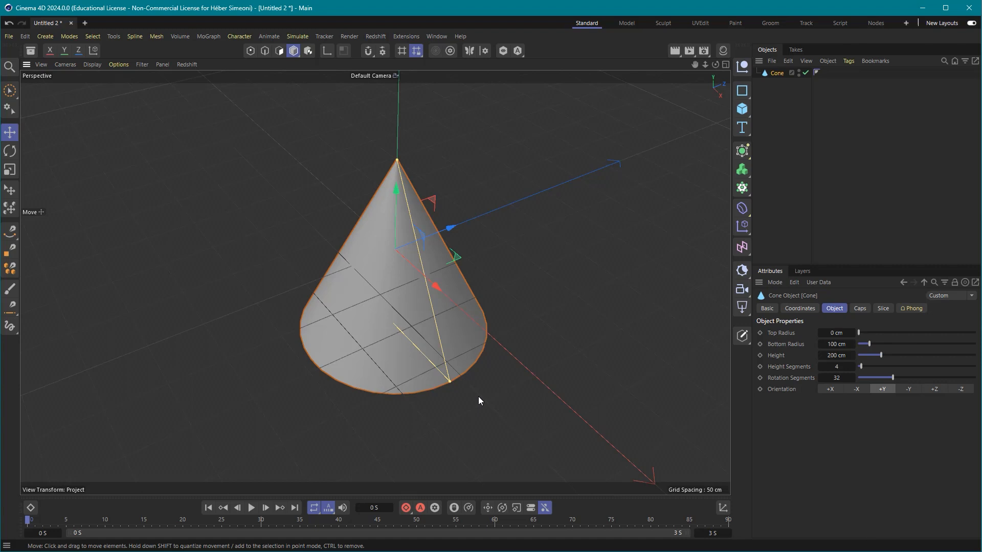
alt+drag(477, 396, 504, 318)
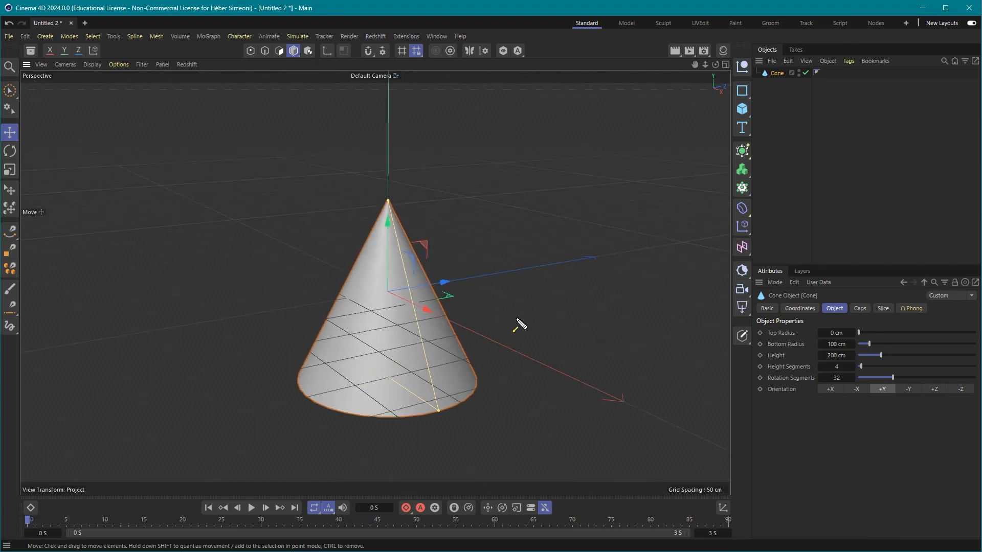
drag(395, 203, 394, 447)
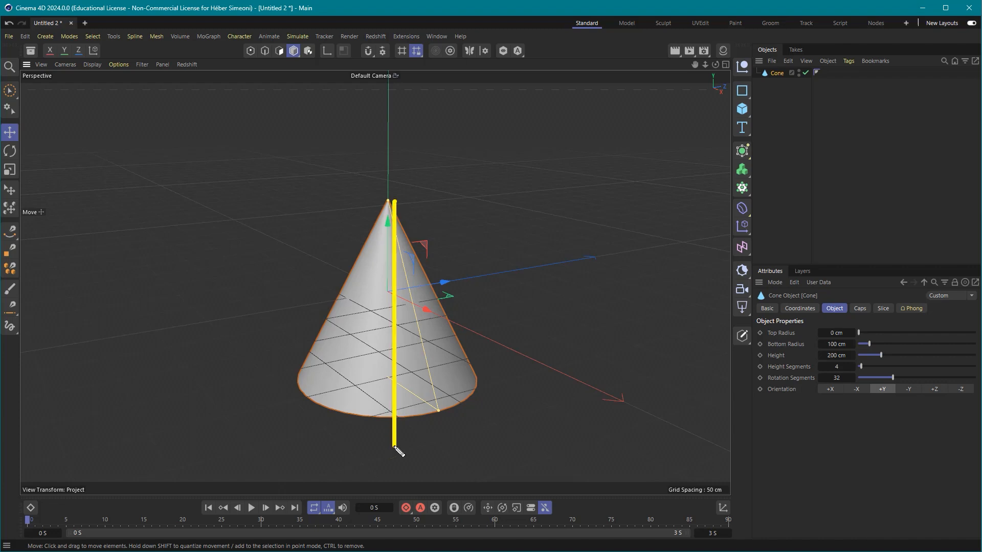
mouse_move(478, 407)
mouse_down()
mouse_move(747, 311)
mouse_move(783, 281)
mouse_move(849, 314)
mouse_move(829, 313)
mouse_move(765, 364)
mouse_move(774, 357)
mouse_up()
key(Escape)
click(836, 355)
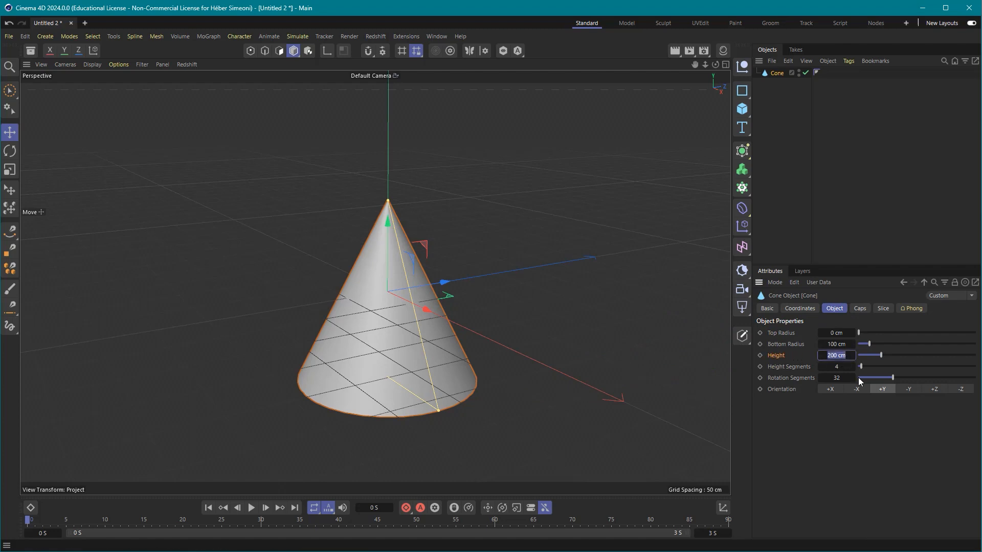
text(150)
key(Return)
Convert the parametric cone into an editable polygon object.
alt+drag(427, 307, 418, 218)
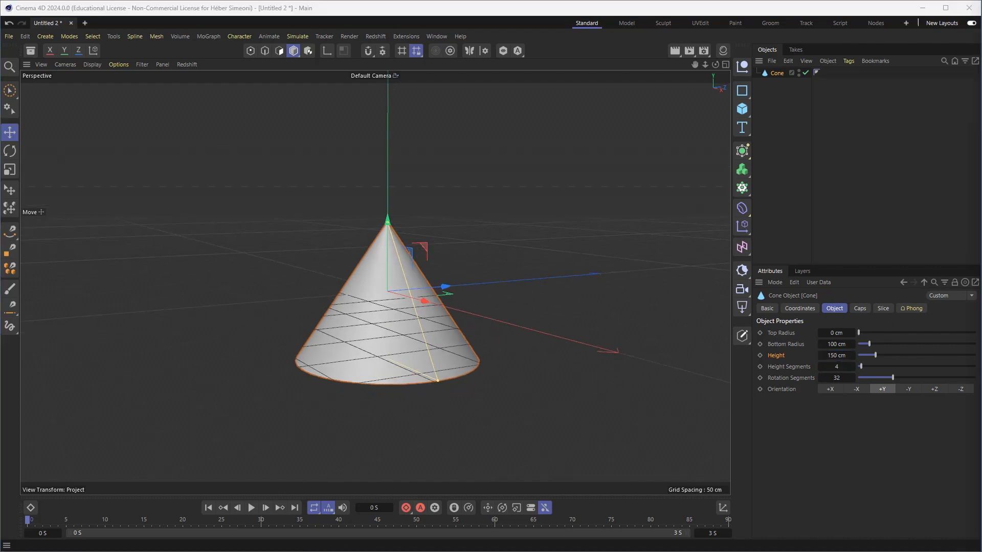
click(477, 225)
scroll(462, 285, down, 3)
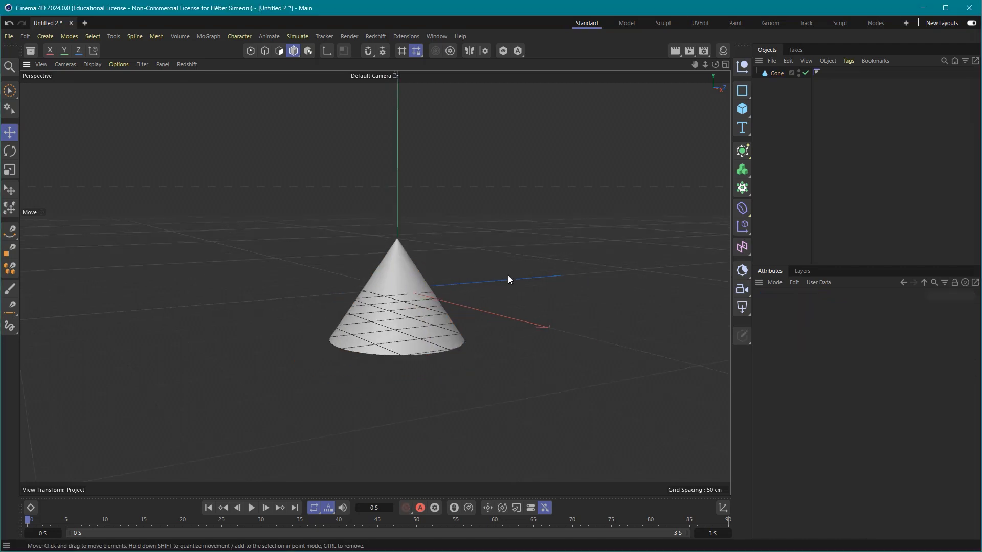
alt+middle_drag(511, 294, 499, 238)
alt+drag(499, 238, 484, 269)
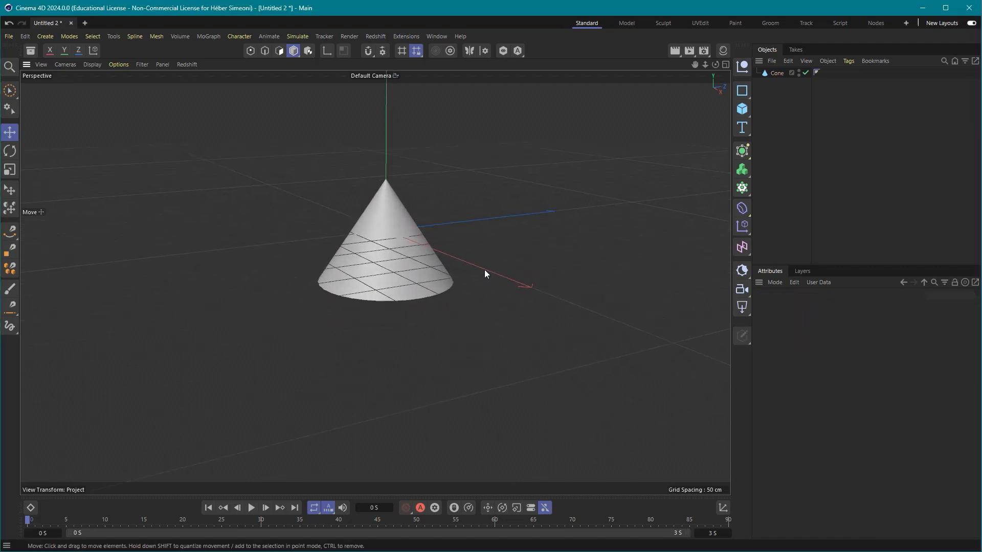
drag(548, 150, 460, 282)
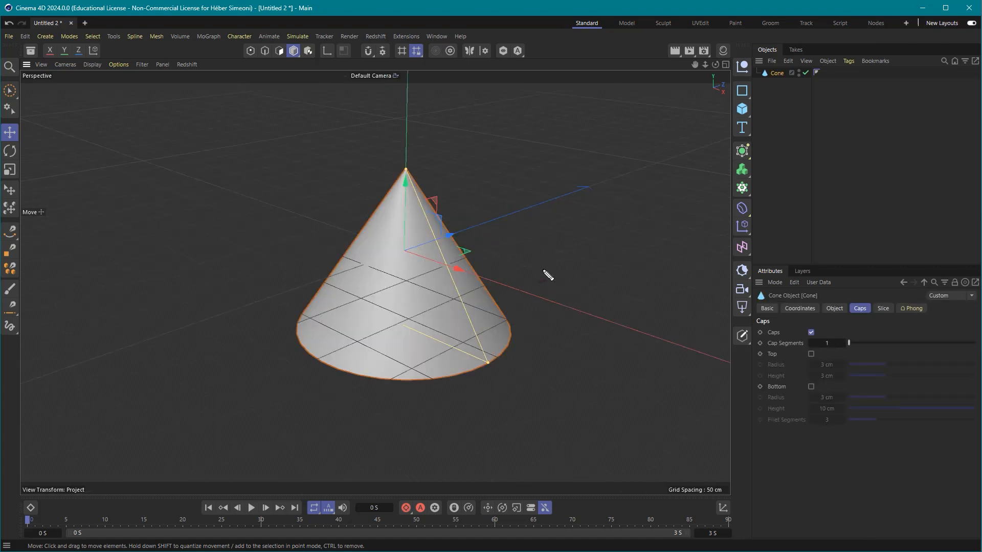
mouse_move(602, 141)
mouse_down()
mouse_move(450, 295)
mouse_move(678, 296)
mouse_move(737, 330)
mouse_up()
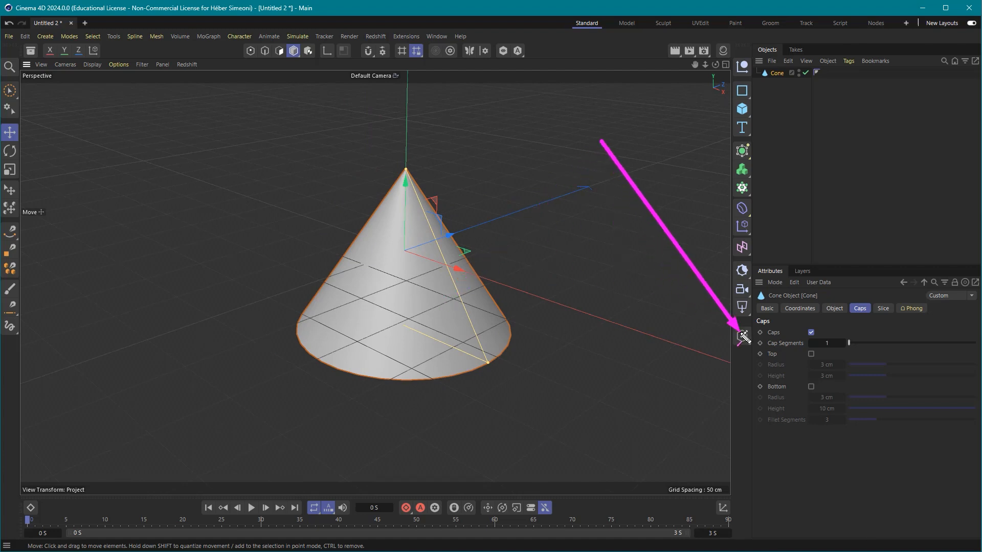
click(742, 336)
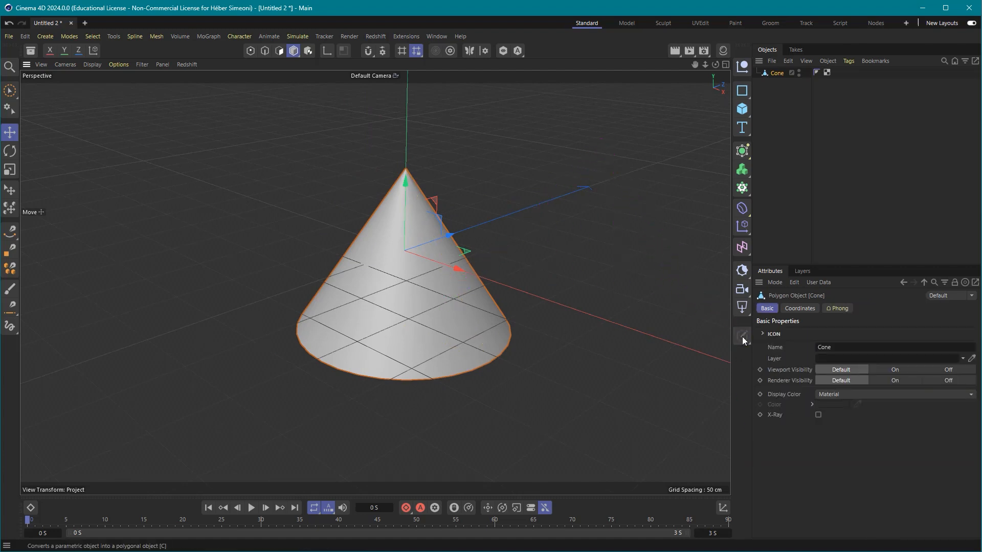
Switch to edge mode and select the complete edge loop around the cone's base rim with Loop Selection.
drag(260, 343, 266, 55)
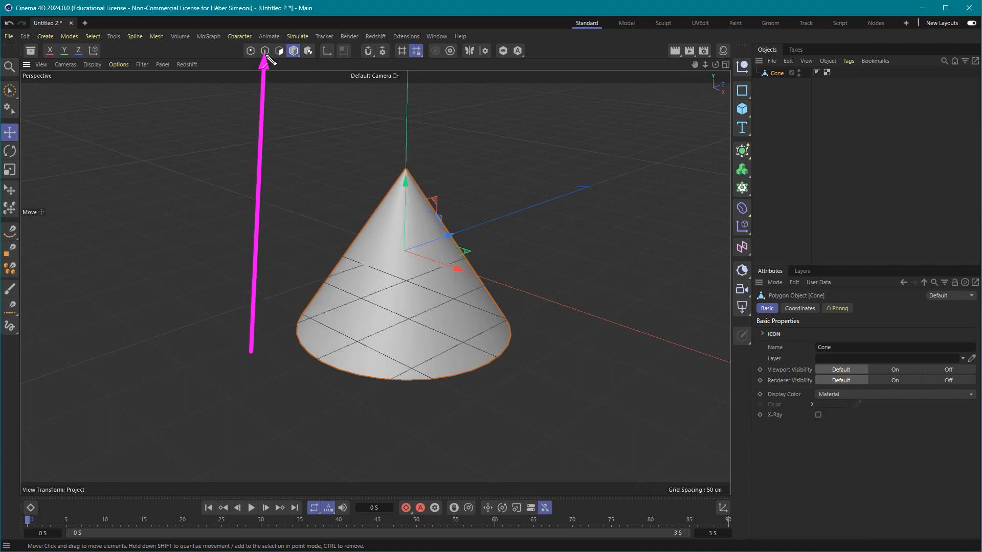
click(265, 52)
mouse_move(567, 284)
alt+mouse_down()
mouse_move(566, 226)
mouse_move(552, 287)
mouse_move(563, 265)
alt+mouse_up()
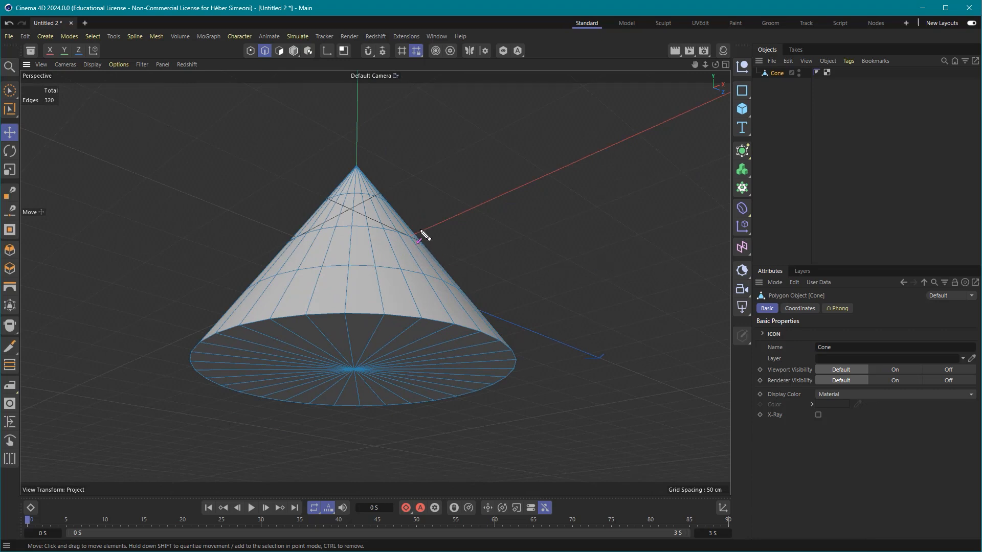
mouse_move(240, 132)
mouse_down()
mouse_move(260, 49)
mouse_move(277, 56)
mouse_up()
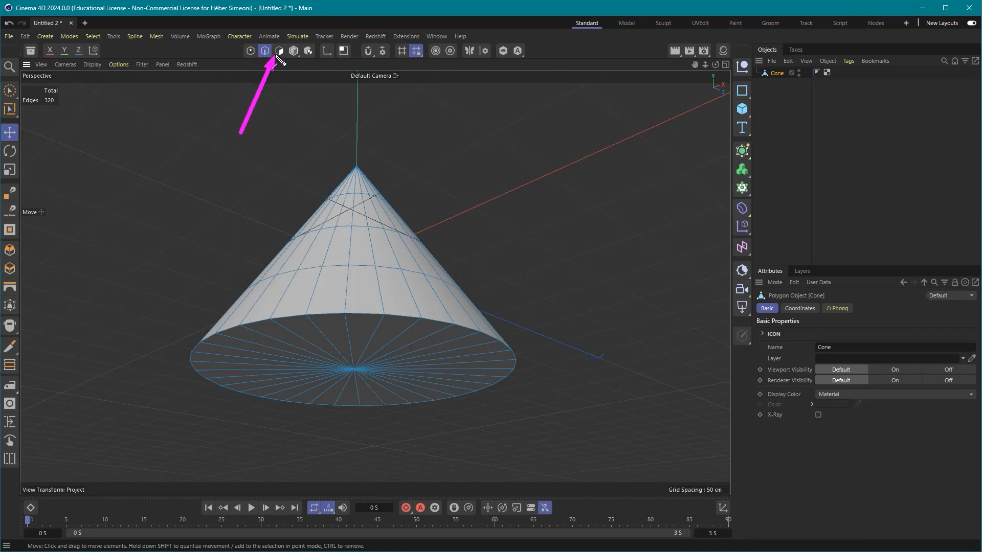
click(376, 315)
click(404, 286)
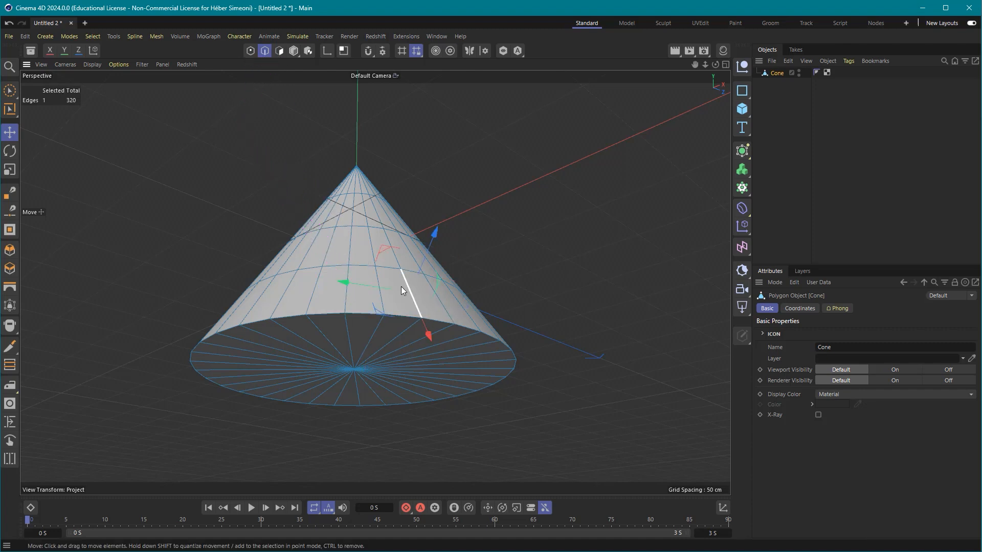
click(390, 267)
alt+drag(505, 297, 514, 275)
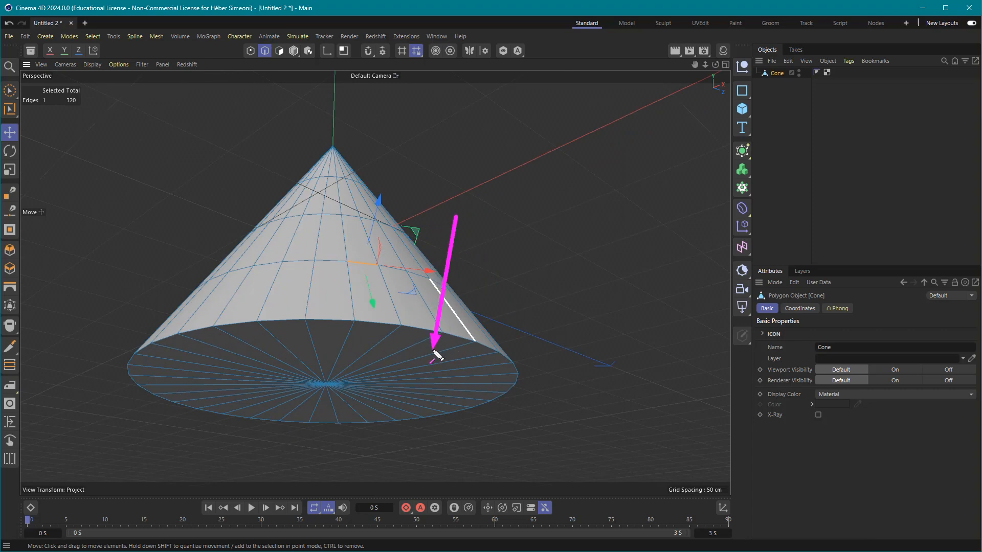
click(91, 36)
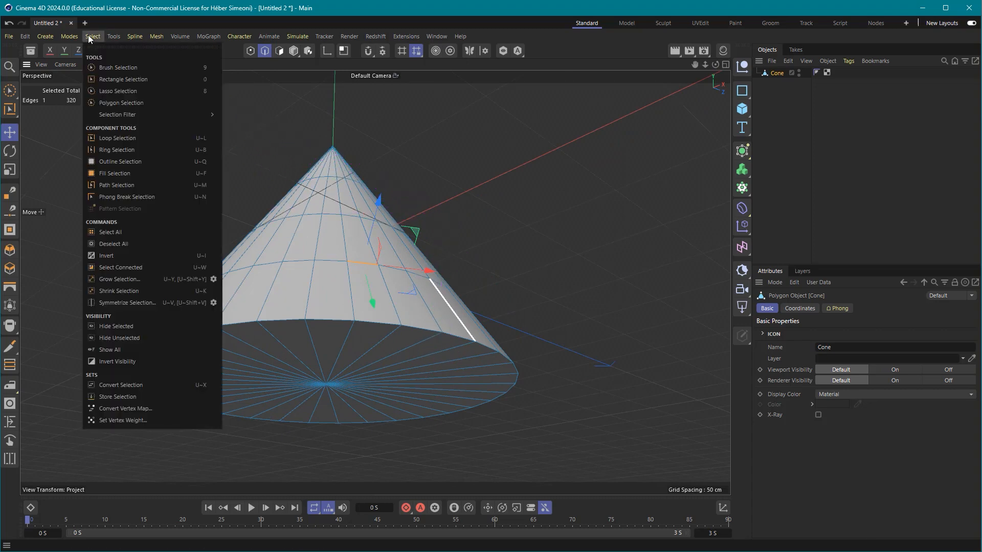
click(139, 139)
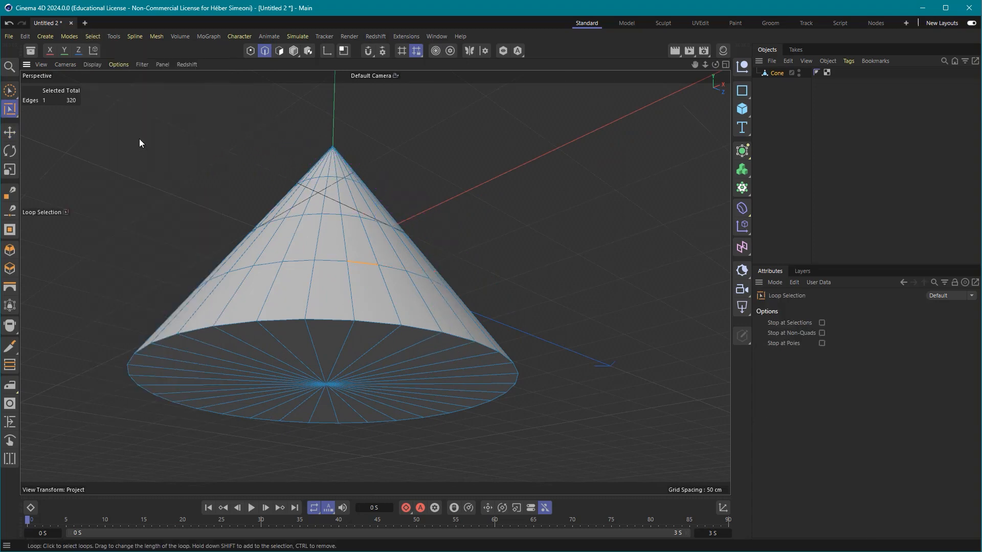
click(325, 320)
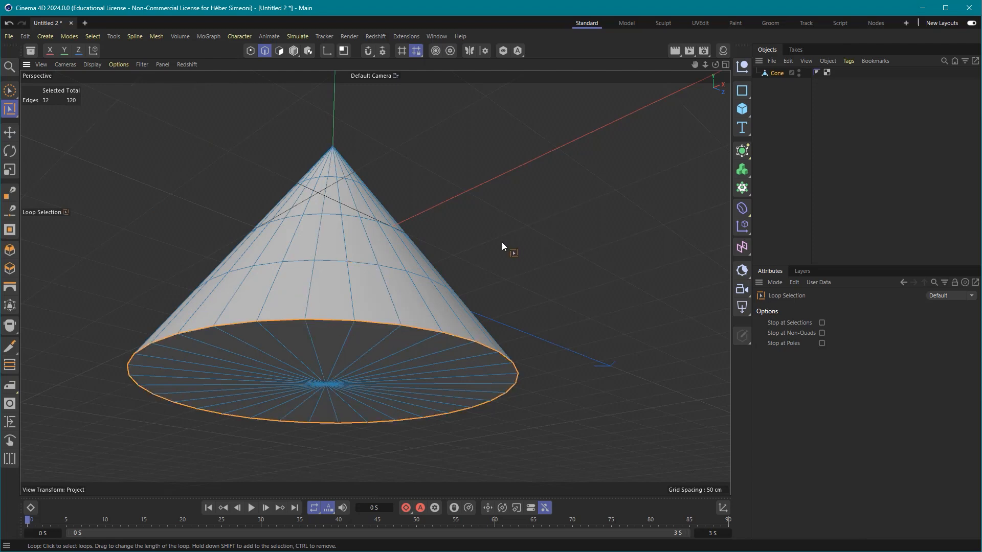
Bevel the selected base rim loop freehand with an offset of about 20 cm.
right_click(367, 318)
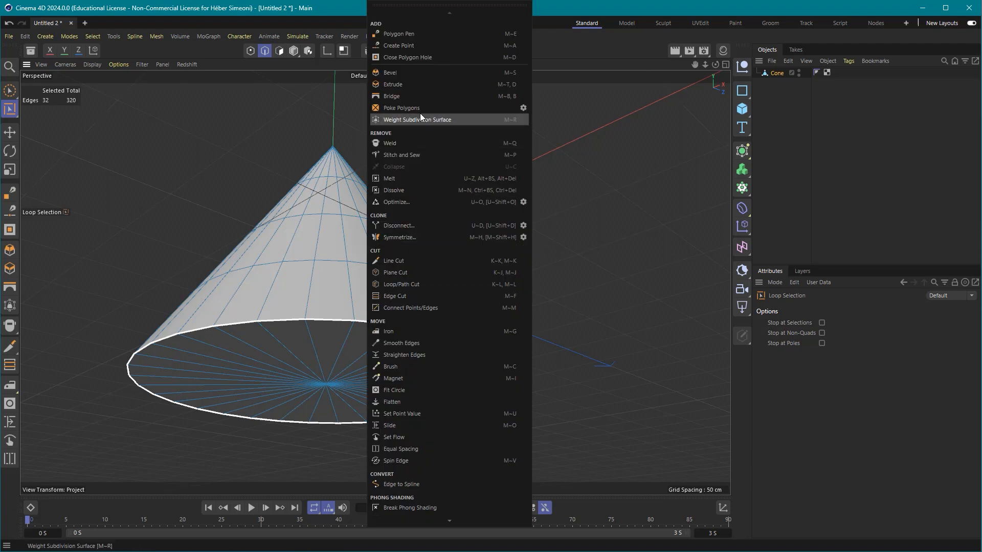
click(394, 72)
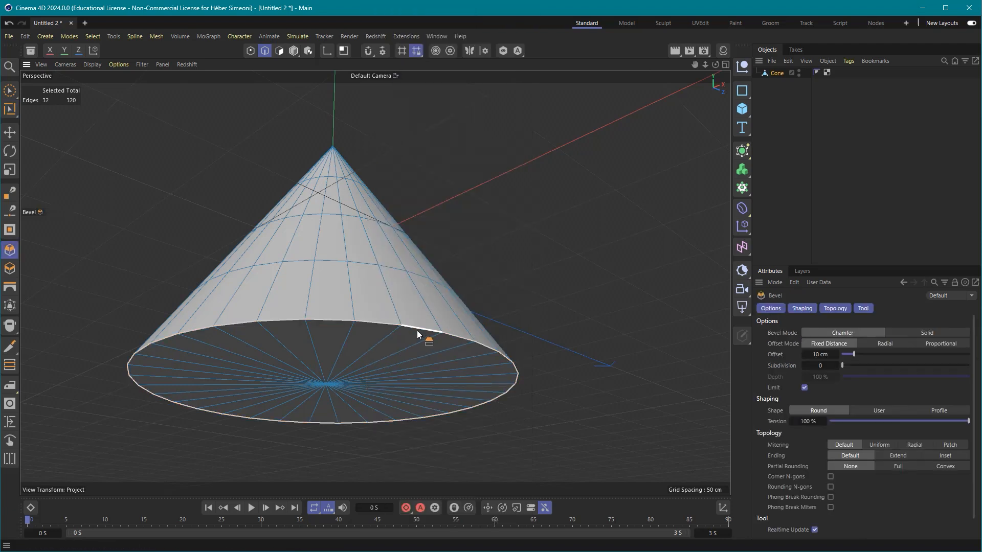
drag(424, 333, 456, 310)
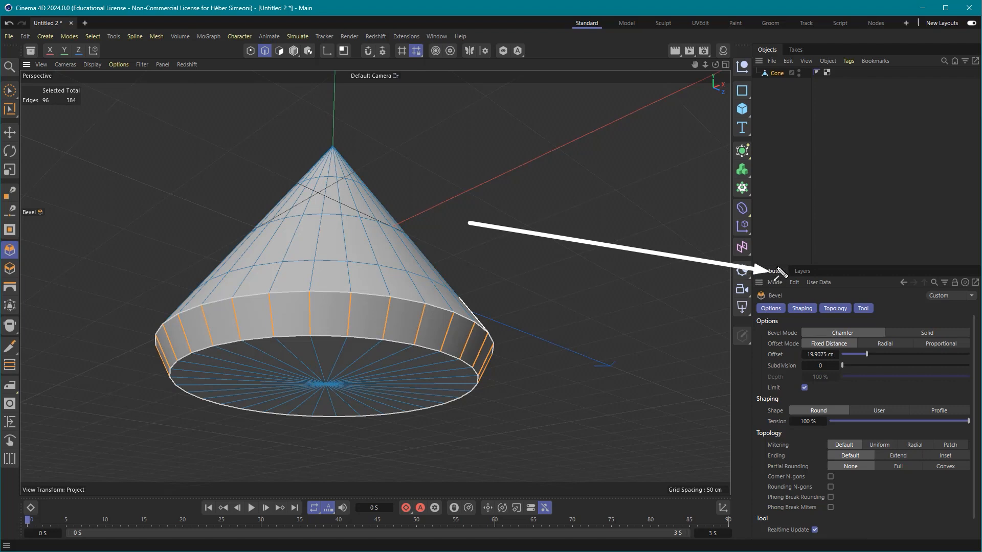
Set the offset of the base rim bevel to 25 cm.
drag(777, 265, 775, 211)
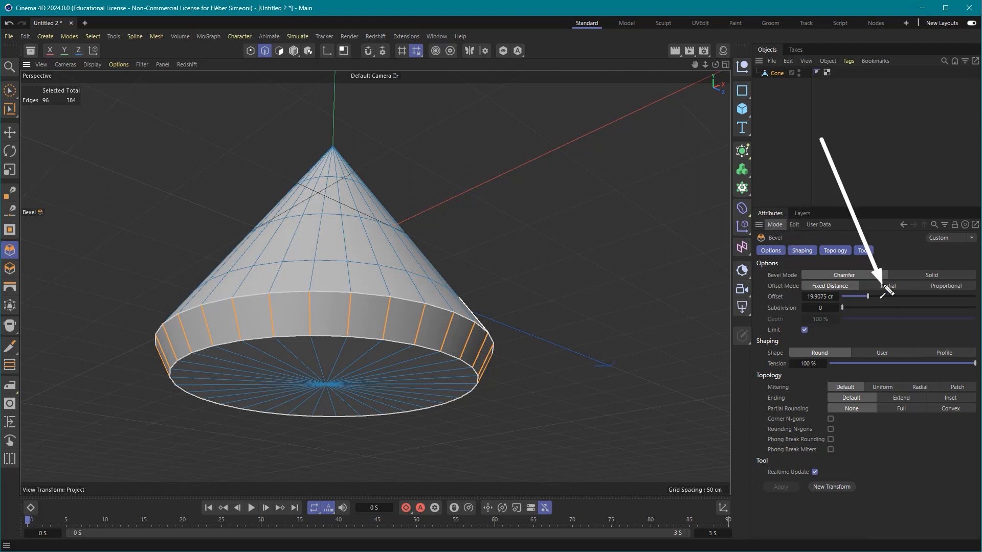
drag(864, 295, 862, 299)
click(820, 296)
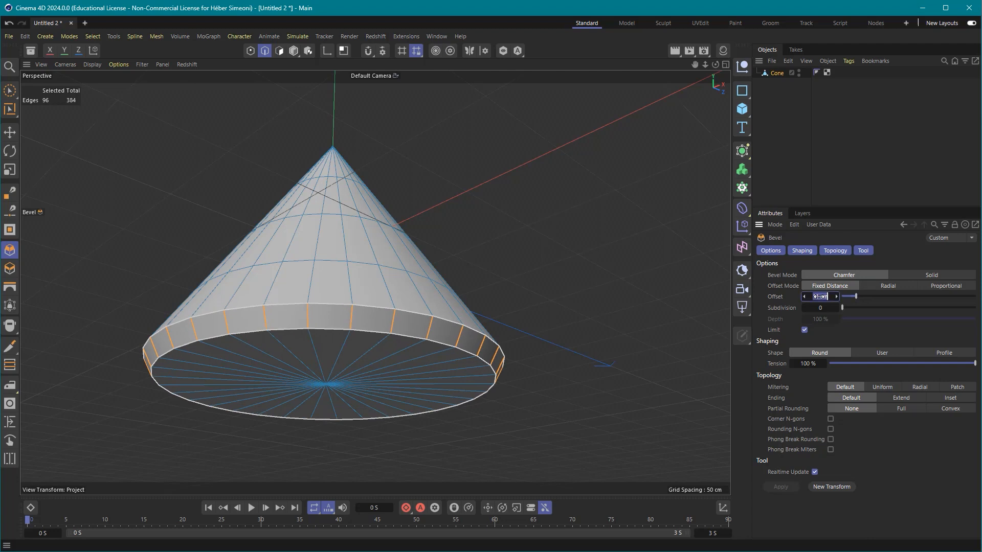
text(25)
key(Tab)
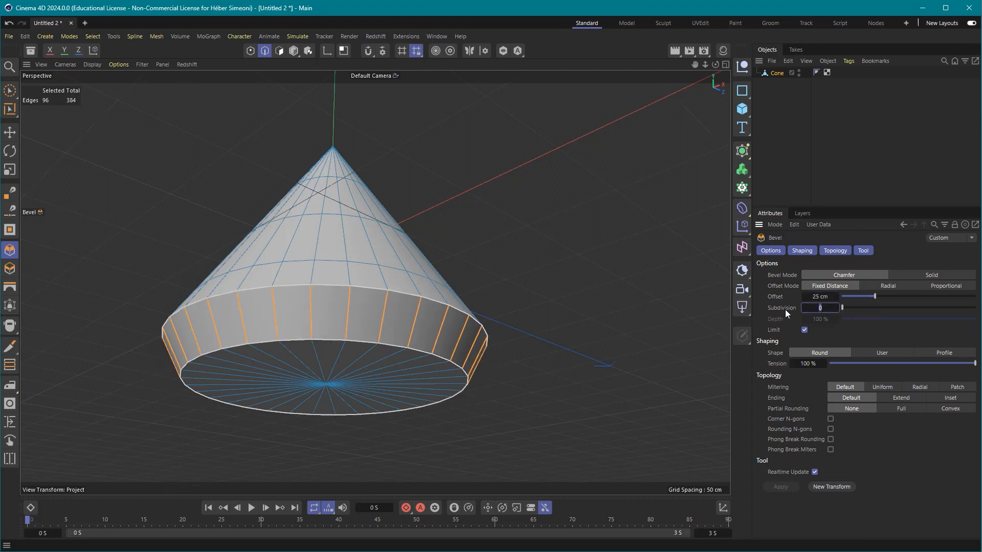
Round the base rim bevel by setting its subdivision to 10.
text(5)
key(Return)
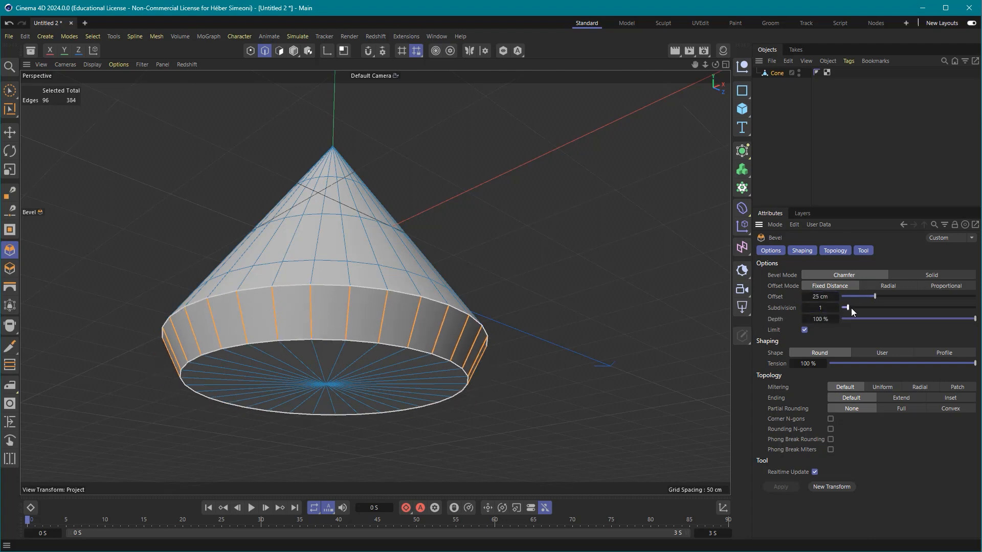
mouse_move(883, 310)
mouse_down()
mouse_move(864, 312)
mouse_move(895, 318)
mouse_move(882, 320)
mouse_up()
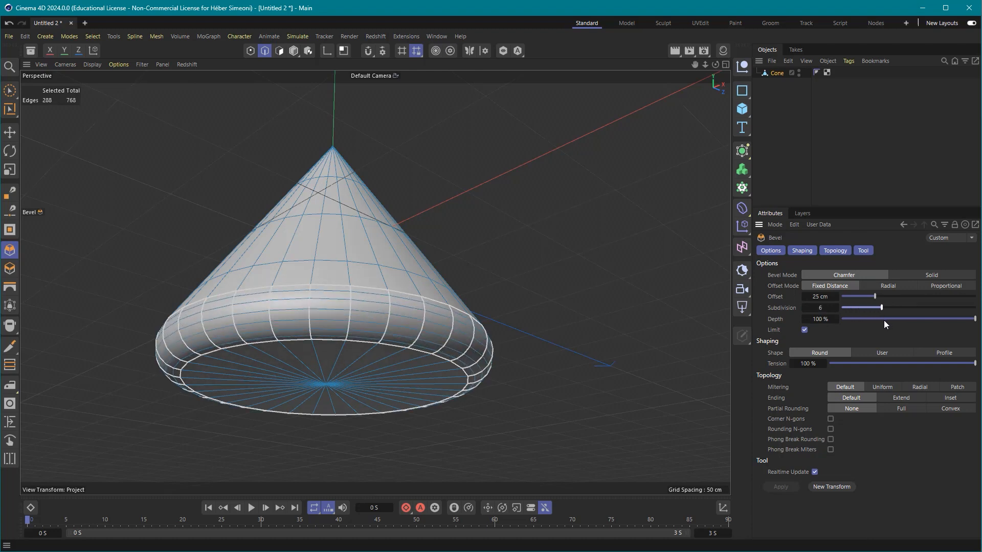
click(821, 307)
text(10)
key(Return)
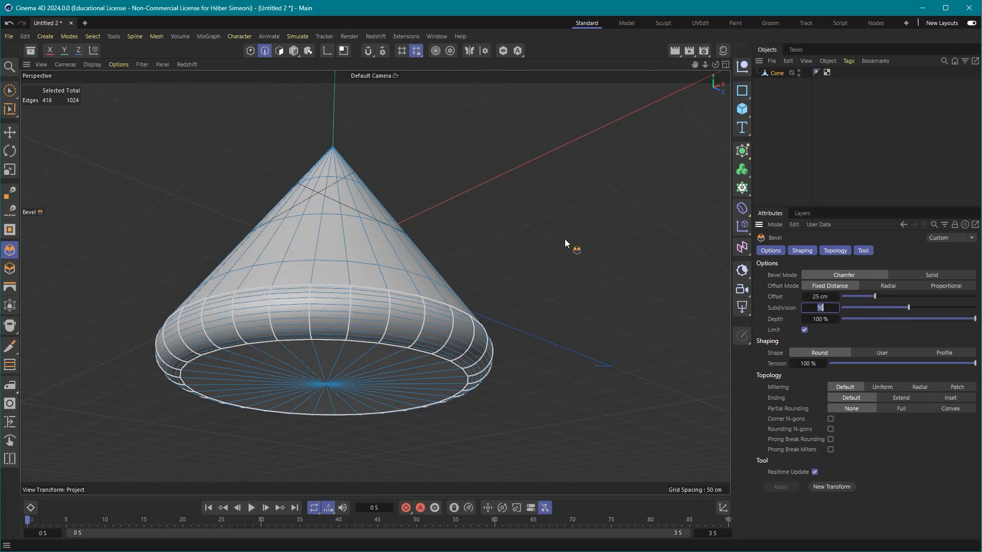
Deselect the beveled edges and return to model mode.
click(564, 238)
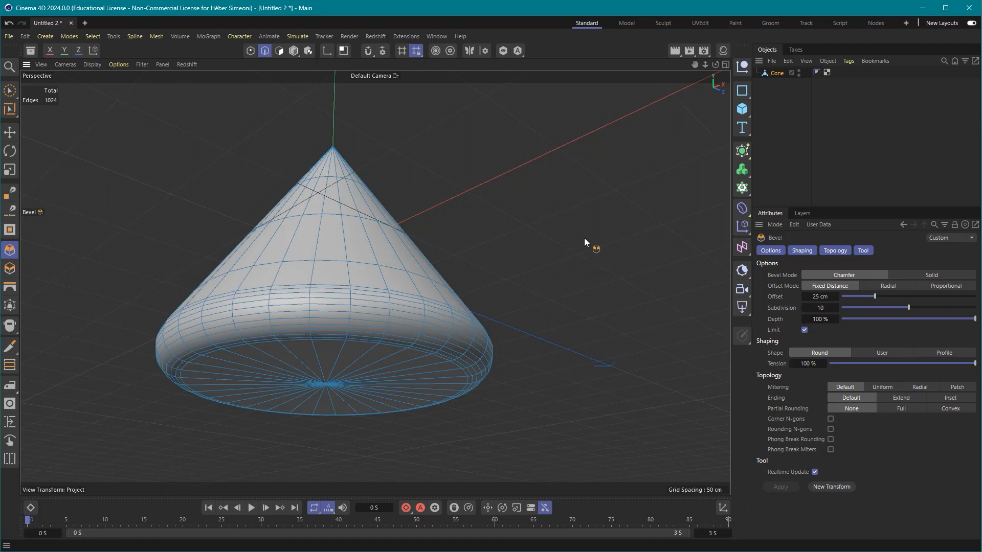
click(293, 51)
mouse_move(463, 174)
alt+mouse_down()
mouse_move(462, 246)
mouse_move(477, 205)
mouse_move(503, 271)
alt+mouse_up()
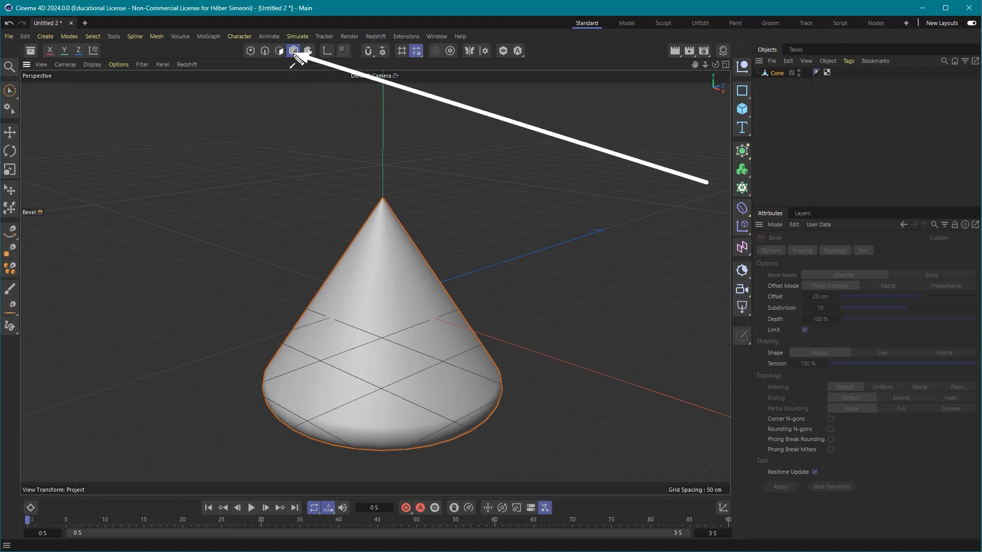
key(Escape)
scroll(491, 163, down, 3)
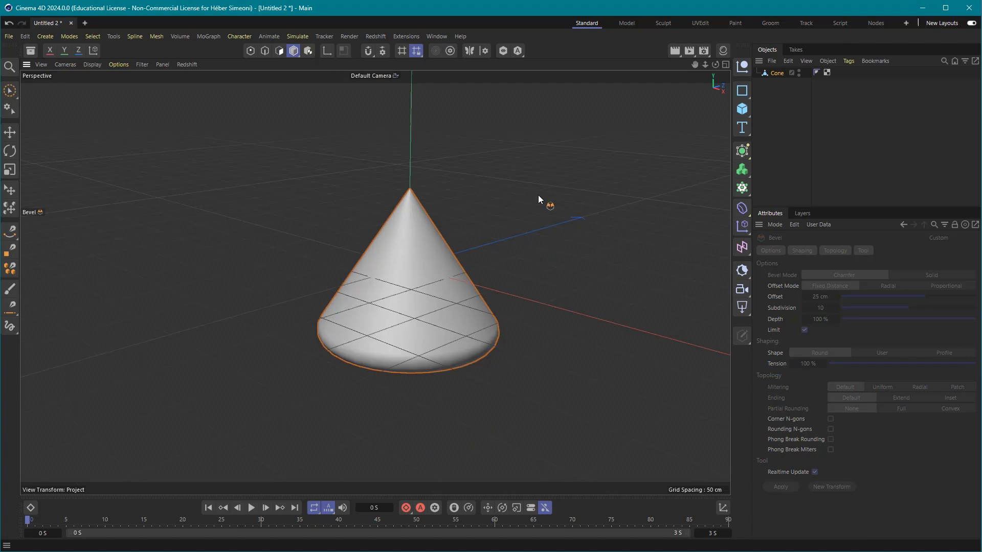
mouse_move(564, 502)
mouse_down()
mouse_move(817, 154)
mouse_move(892, 95)
mouse_up()
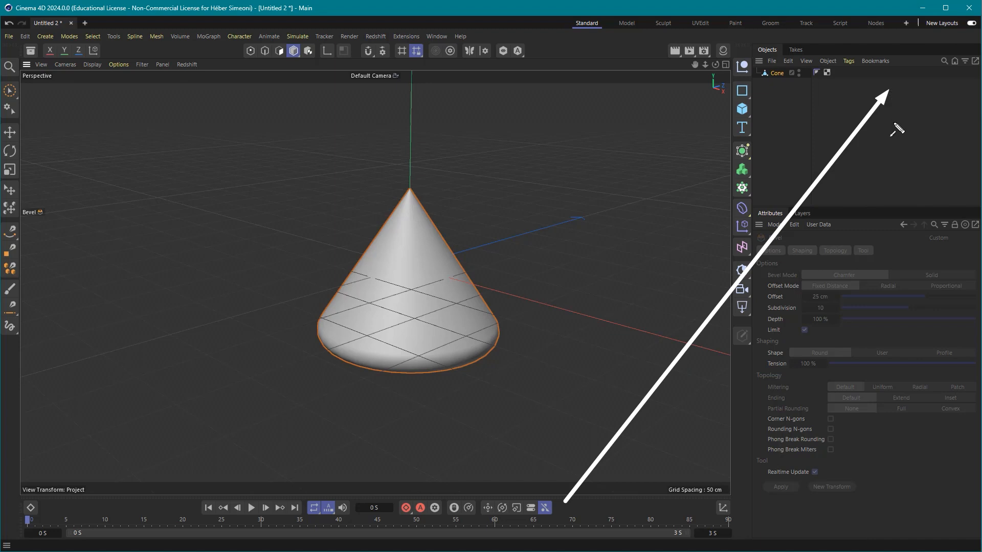
key(Escape)
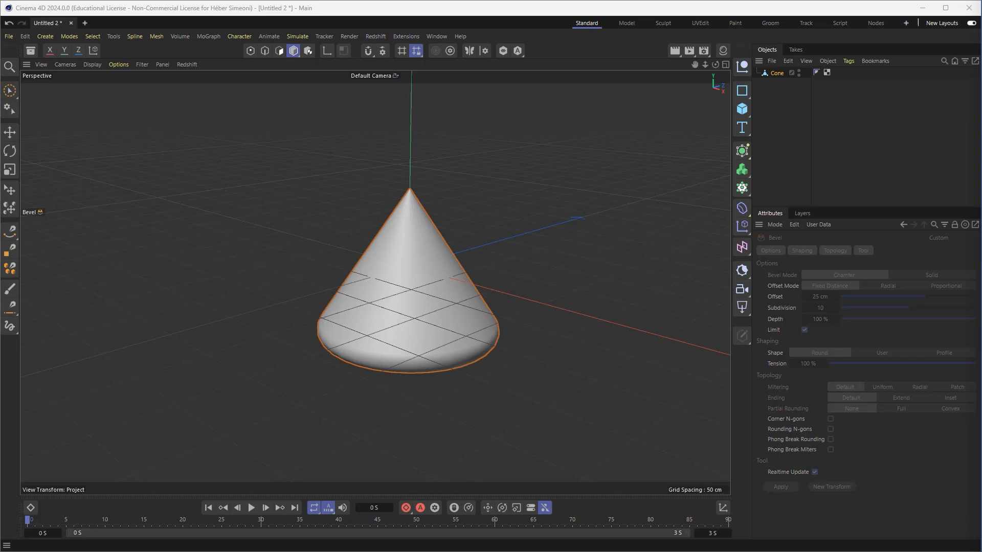
Add a Cloner and make the cone its child so that the cone is cloned.
click(743, 189)
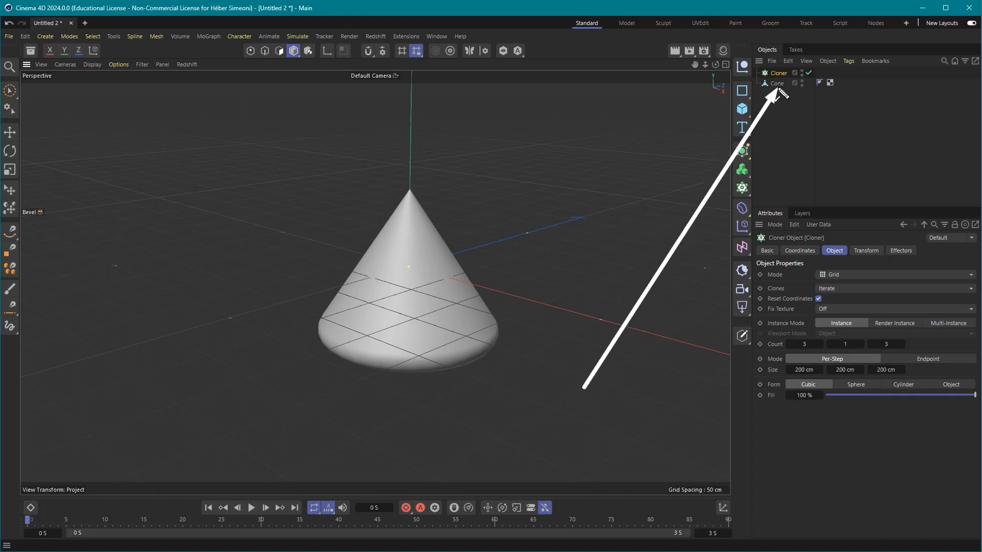
mouse_move(777, 84)
mouse_down()
mouse_move(784, 74)
mouse_move(784, 88)
mouse_move(779, 74)
mouse_up()
scroll(474, 244, down, 5)
alt+drag(474, 247, 505, 204)
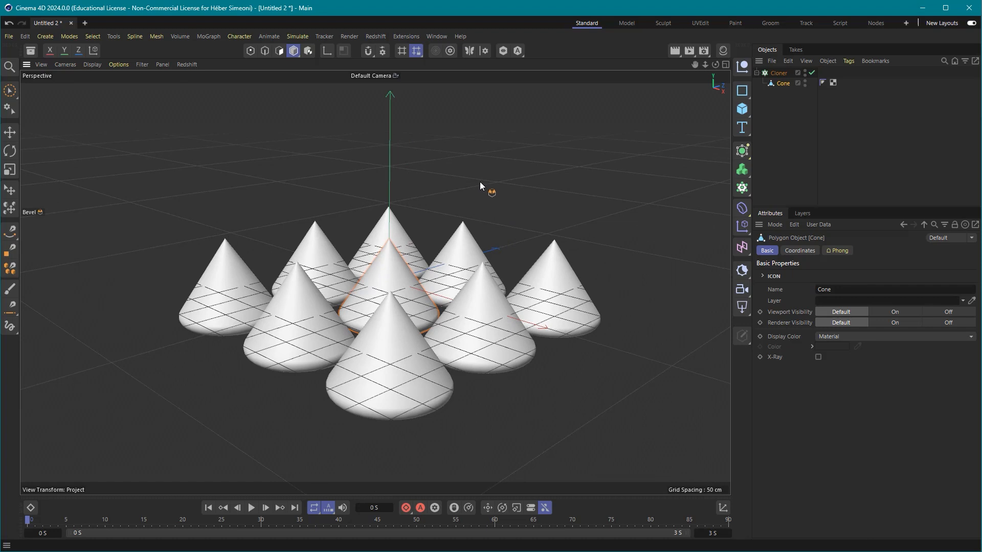
Set the Cloner's mode to Linear to stack the cones vertically.
click(779, 73)
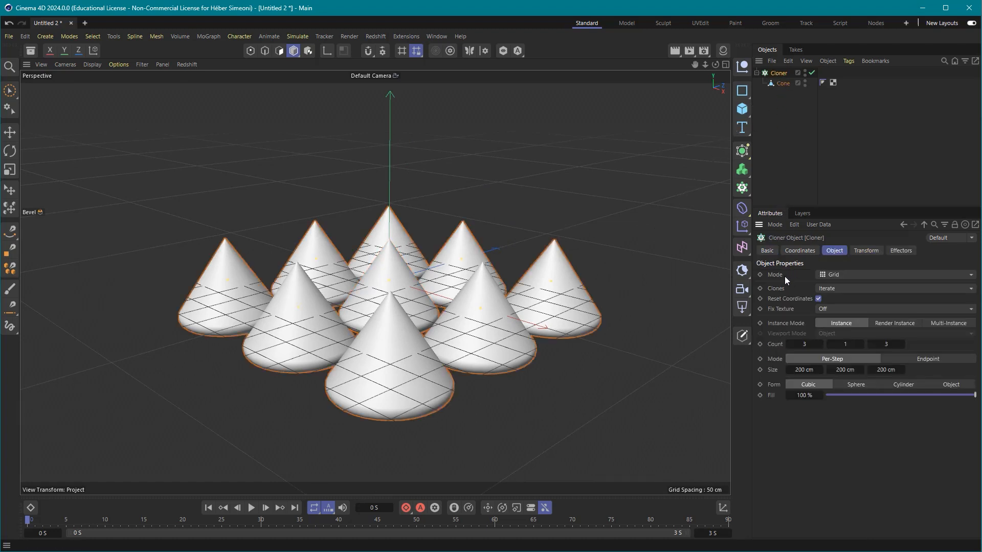
click(855, 271)
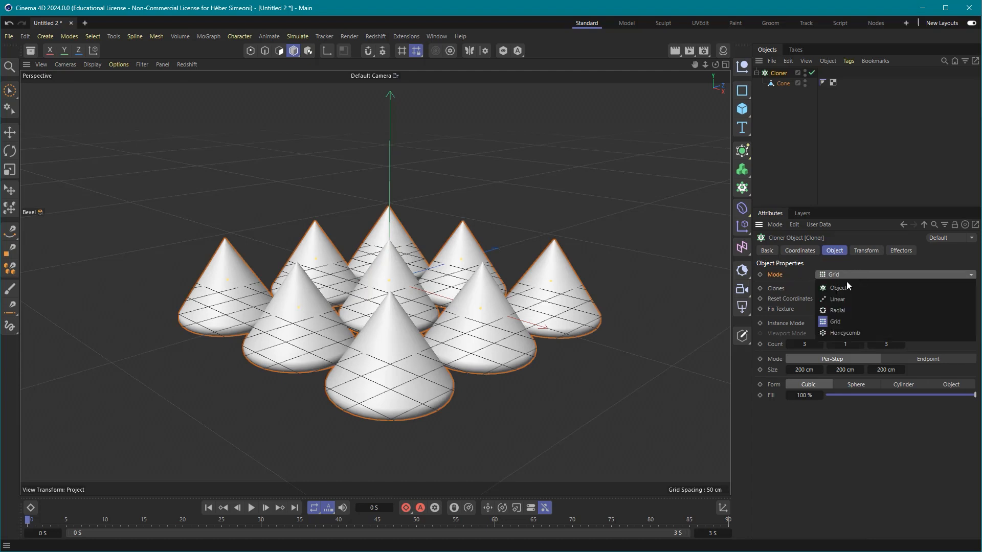
click(839, 295)
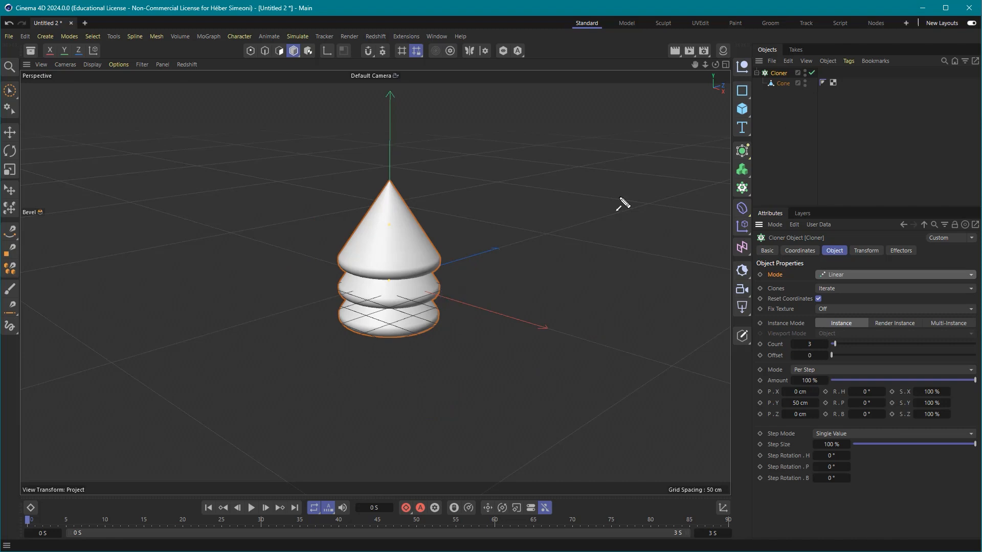
mouse_move(585, 177)
mouse_down()
mouse_move(415, 248)
mouse_move(406, 199)
mouse_move(430, 225)
mouse_move(452, 340)
mouse_move(448, 289)
mouse_move(488, 185)
mouse_up()
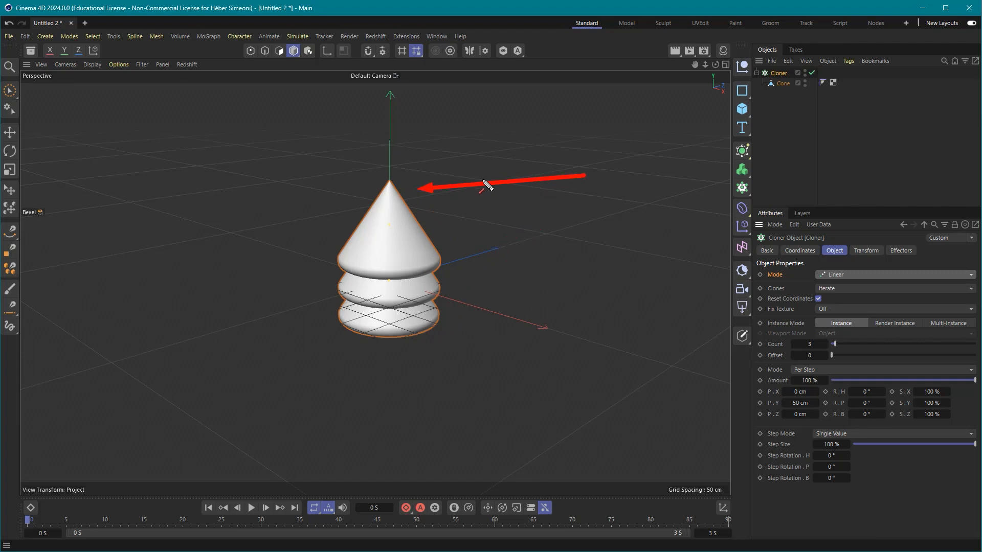
Disable and re-enable the Cloner to compare the single cone with the stacked clones.
click(812, 72)
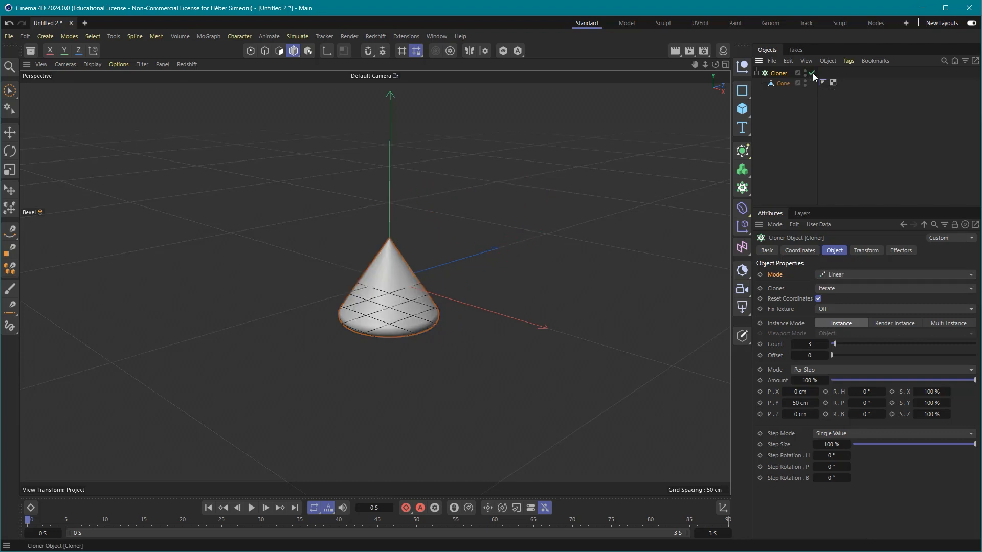
click(812, 73)
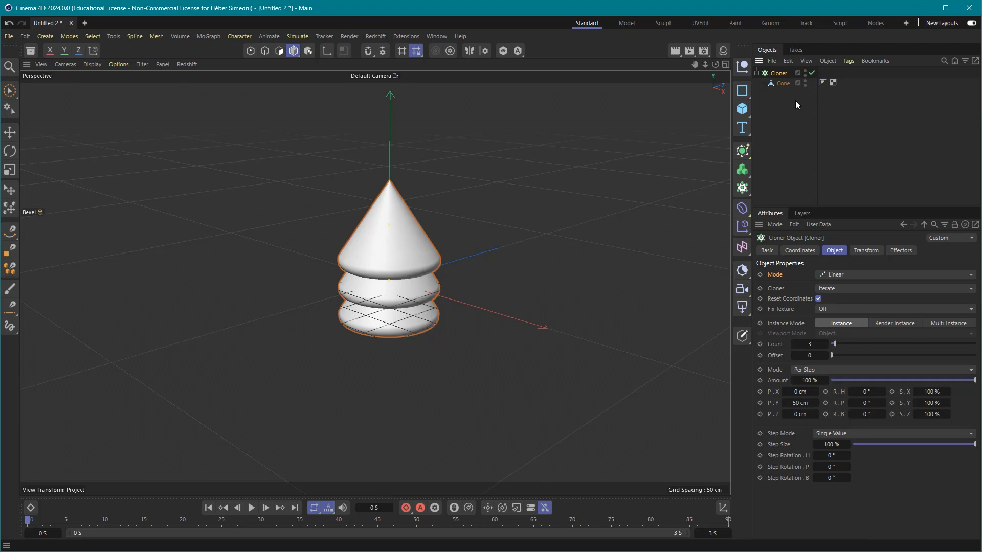
mouse_move(594, 347)
mouse_down()
mouse_move(535, 324)
mouse_move(455, 259)
mouse_move(424, 213)
mouse_up()
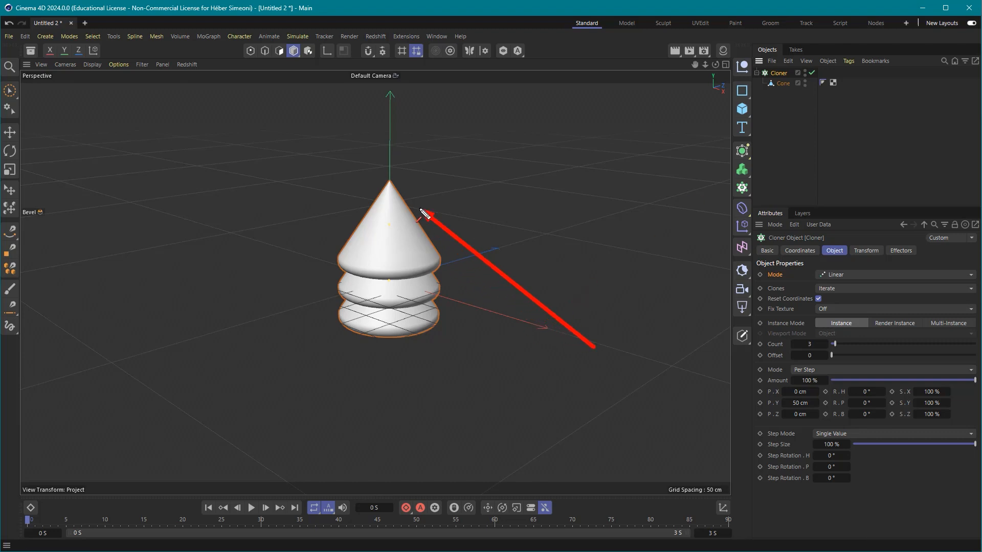
Add a Step effector to the selected Cloner.
mouse_move(539, 332)
mouse_down()
mouse_move(745, 88)
mouse_move(786, 77)
mouse_up()
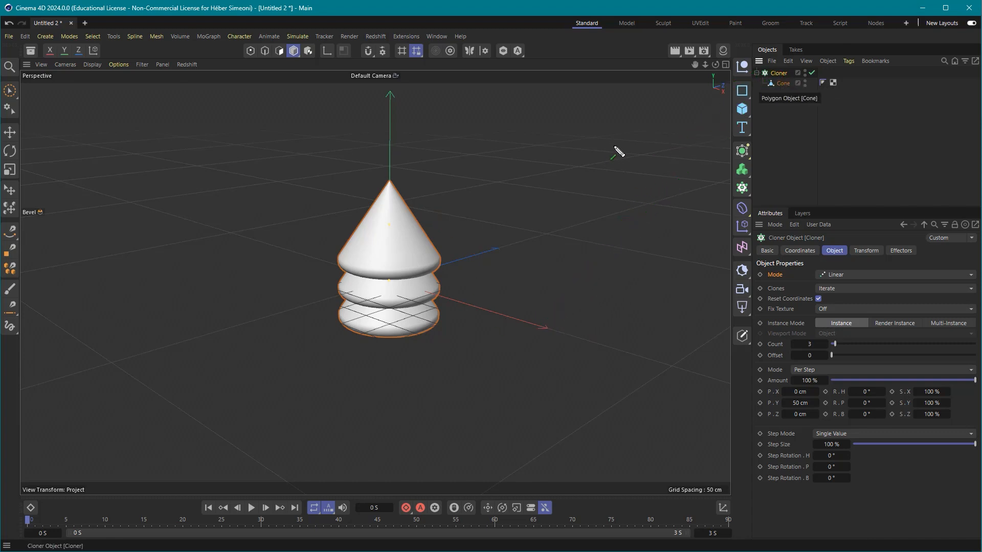
drag(588, 139, 740, 225)
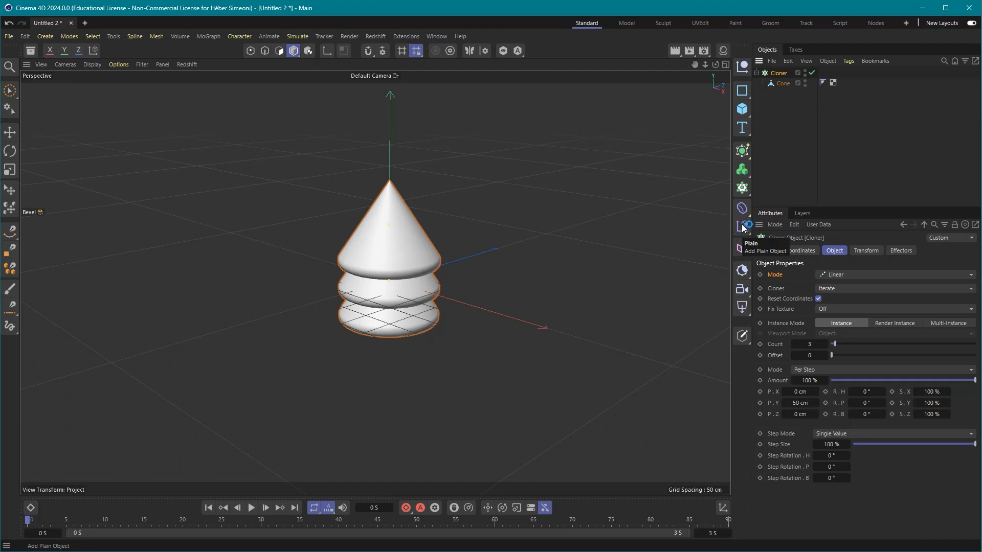
click(742, 225)
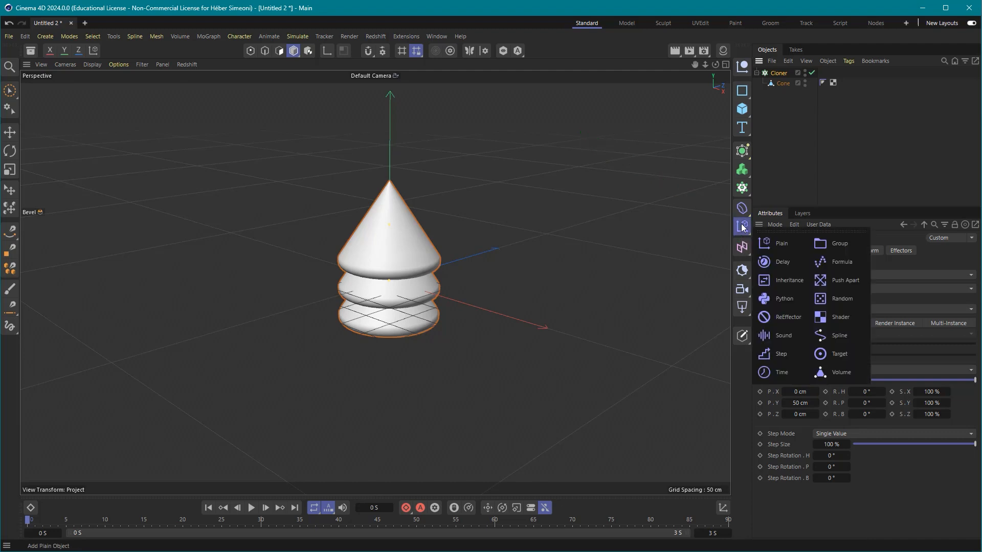
click(783, 354)
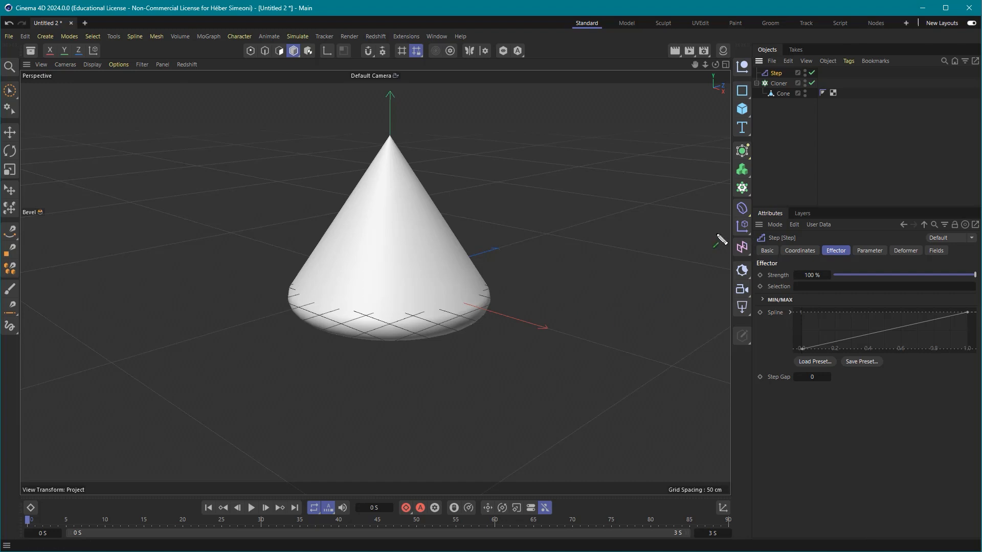
Set the Step effector's uniform scale to -0.3 so the cones shrink toward the top.
mouse_move(712, 240)
mouse_down()
mouse_move(785, 77)
mouse_move(875, 254)
mouse_up()
click(869, 251)
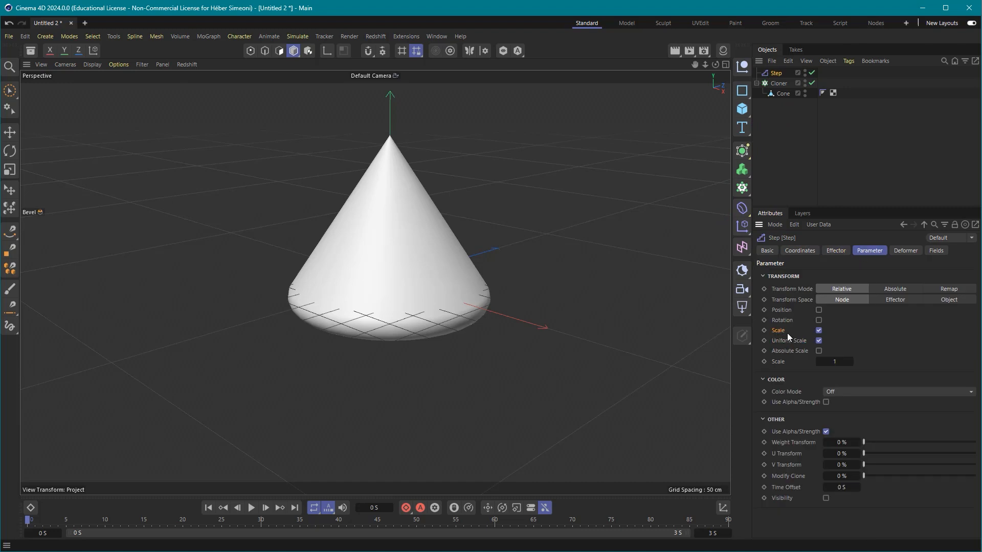
click(820, 330)
click(819, 330)
click(818, 341)
click(819, 340)
double_click(838, 361)
text(-0,3)
key(Return)
alt+drag(483, 325, 481, 289)
mouse_move(564, 368)
mouse_down()
mouse_move(438, 322)
mouse_move(450, 332)
mouse_move(435, 277)
mouse_move(409, 275)
mouse_move(450, 283)
mouse_move(412, 221)
mouse_move(397, 227)
mouse_up()
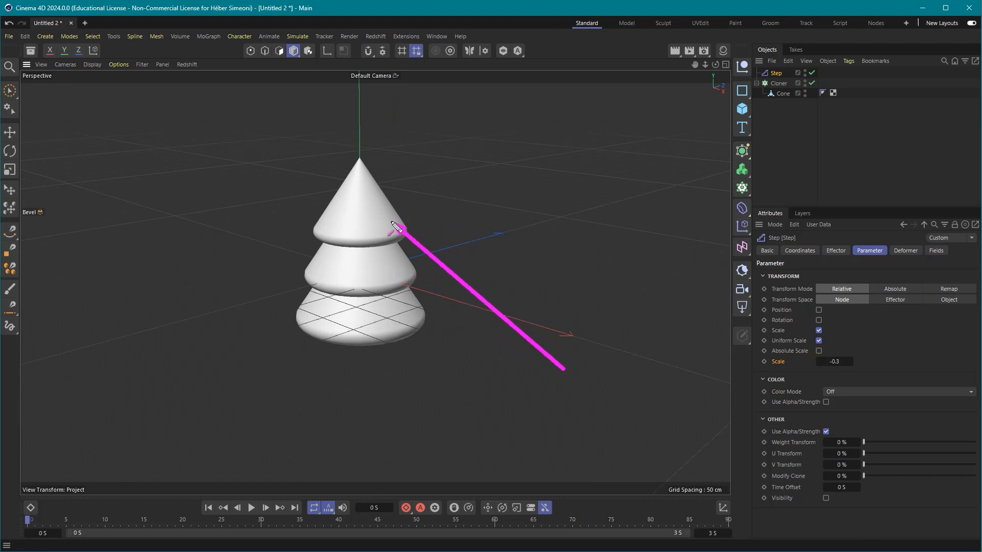
key(Escape)
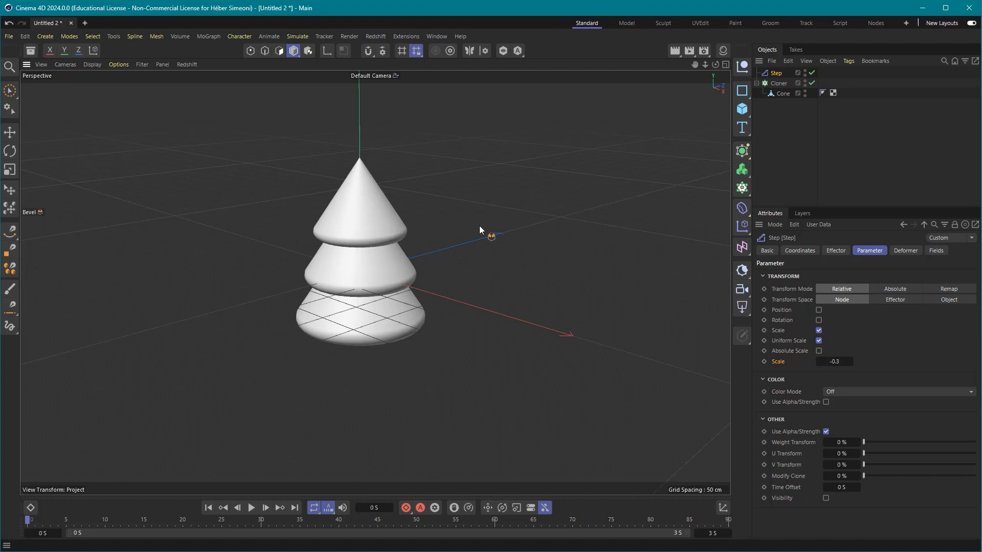
Duplicate the cone inside the Cloner and paste the copy as a separate object outside it.
key(ctrl+2)
mouse_move(589, 189)
mouse_down()
mouse_move(353, 199)
mouse_move(385, 313)
mouse_up()
mouse_move(383, 272)
mouse_down()
mouse_move(391, 323)
mouse_move(396, 313)
mouse_up()
key(ctrl+z)
mouse_move(494, 342)
mouse_down()
mouse_move(734, 182)
mouse_move(783, 97)
mouse_up()
click(786, 94)
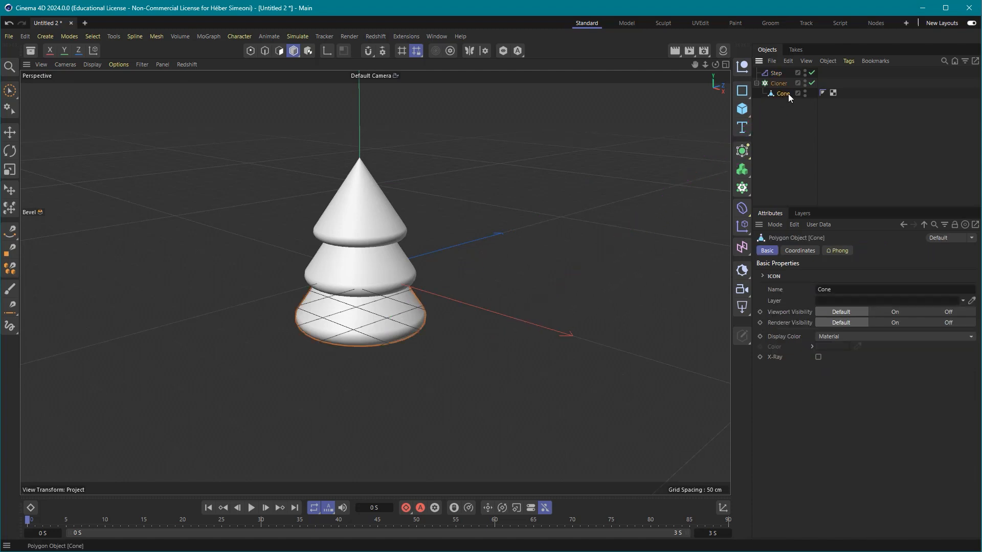
key(ctrl+c)
key(ctrl+v)
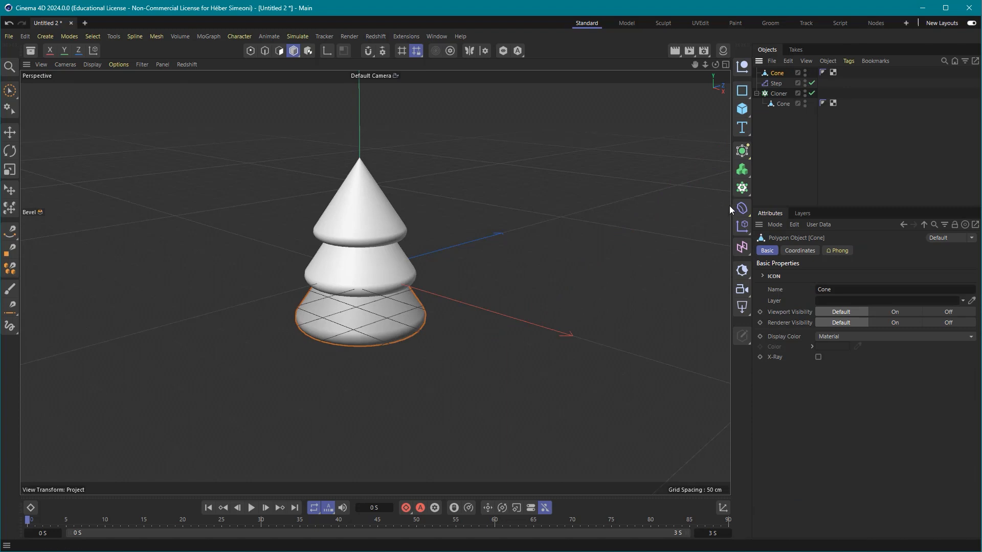
Move the copied cone straight down along the Y axis until it sits below the stacked cones.
mouse_move(891, 238)
mouse_down()
mouse_move(784, 78)
mouse_move(383, 304)
mouse_move(390, 334)
mouse_move(302, 57)
mouse_move(10, 135)
mouse_up()
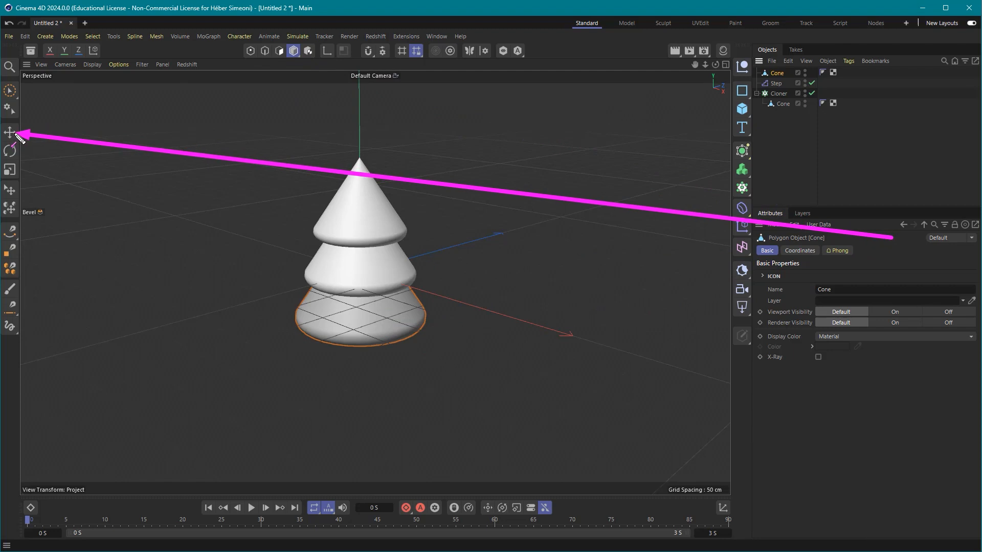
click(9, 132)
alt+drag(397, 225, 441, 190)
drag(352, 192, 352, 319)
alt+drag(375, 282, 444, 295)
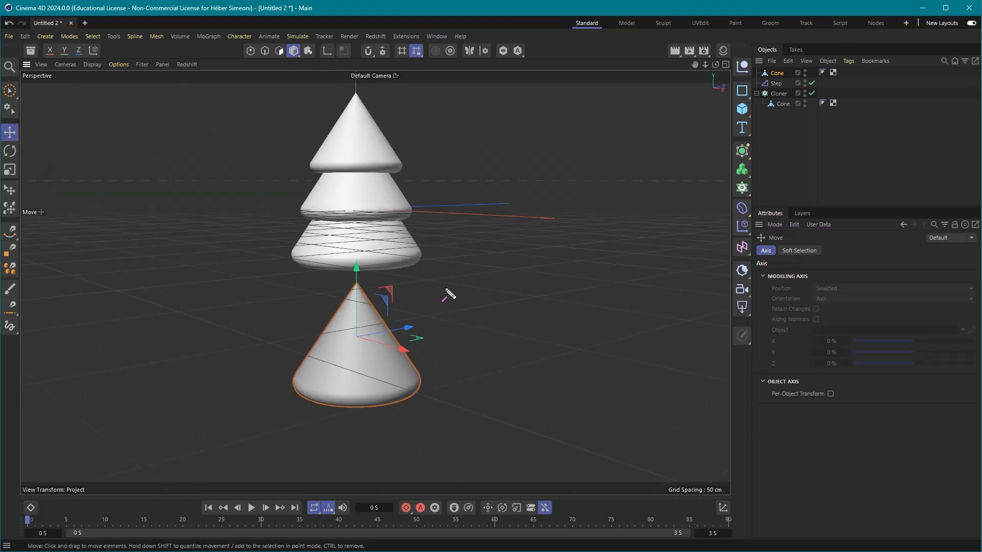
Stretch the copied cone along its Y axis and shrink it uniformly into a slim trunk.
mouse_move(210, 268)
mouse_down()
mouse_move(54, 157)
mouse_move(20, 175)
mouse_up()
key(Escape)
click(9, 170)
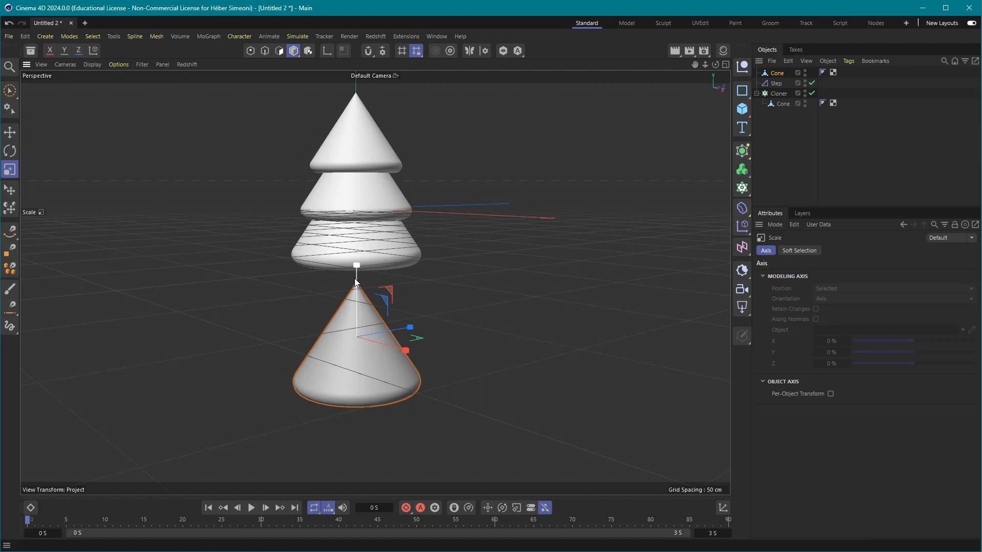
drag(358, 286, 356, 200)
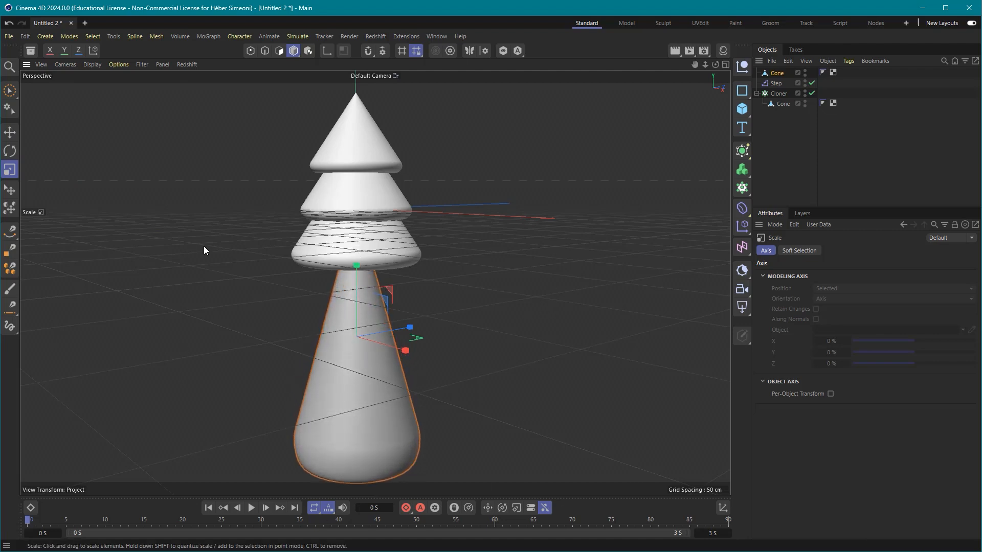
drag(604, 200, 468, 353)
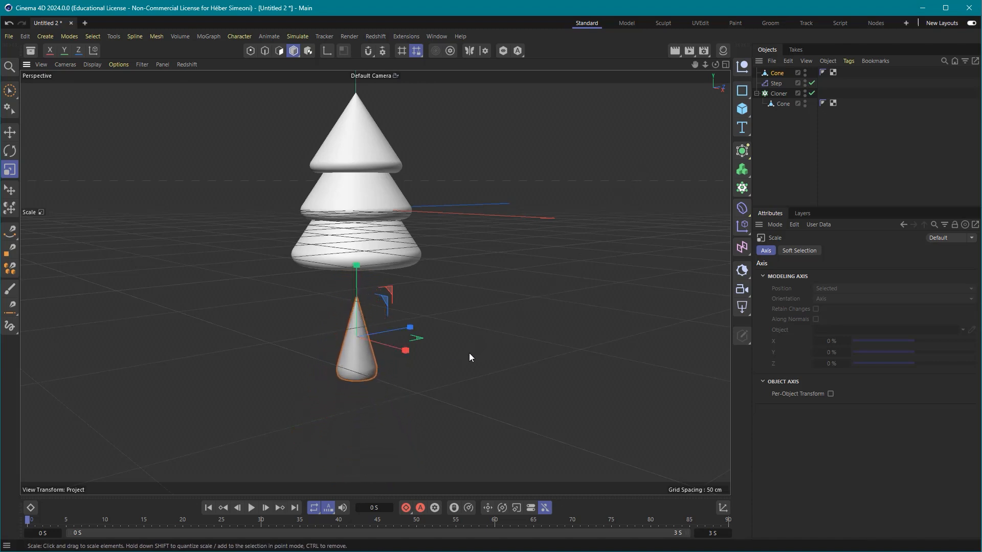
Move the trunk cone up along the Y axis so only its base protrudes under the tree, and deselect it.
click(17, 133)
drag(357, 267, 371, 208)
alt+middle_drag(469, 250, 471, 299)
alt+drag(471, 300, 435, 233)
click(466, 276)
scroll(401, 257, up, 2)
alt+middle_drag(495, 202, 484, 225)
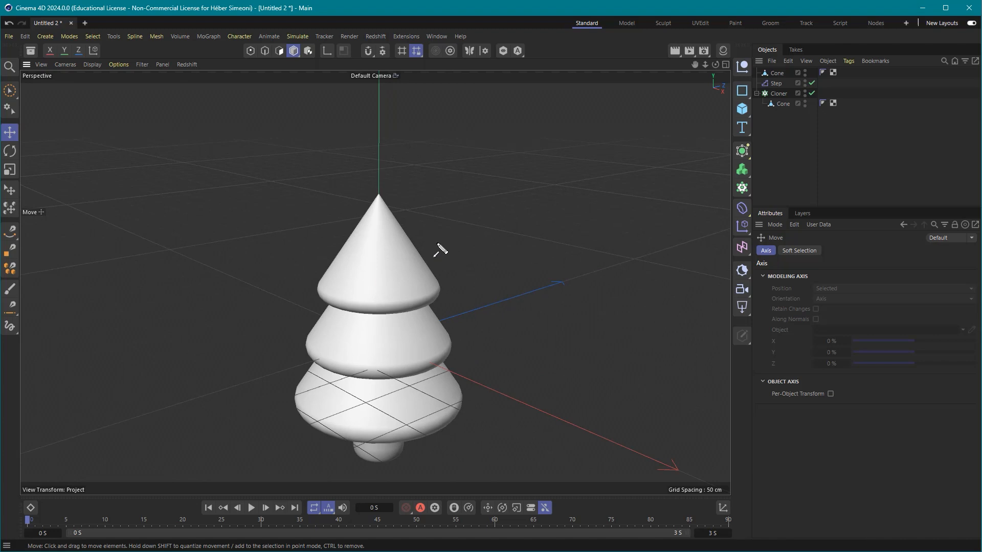
Add a Star spline and isolate it in the viewport with solo mode.
click(743, 93)
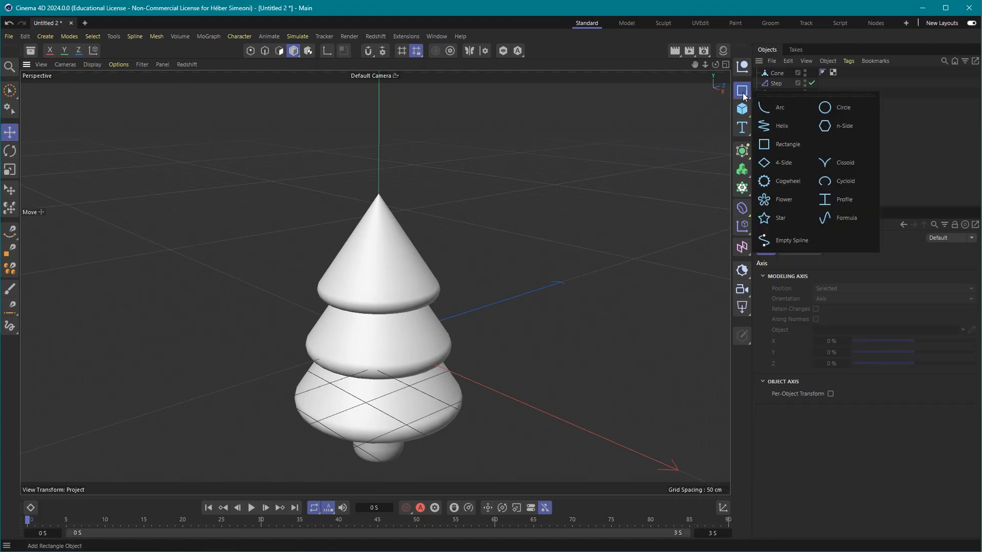
click(780, 218)
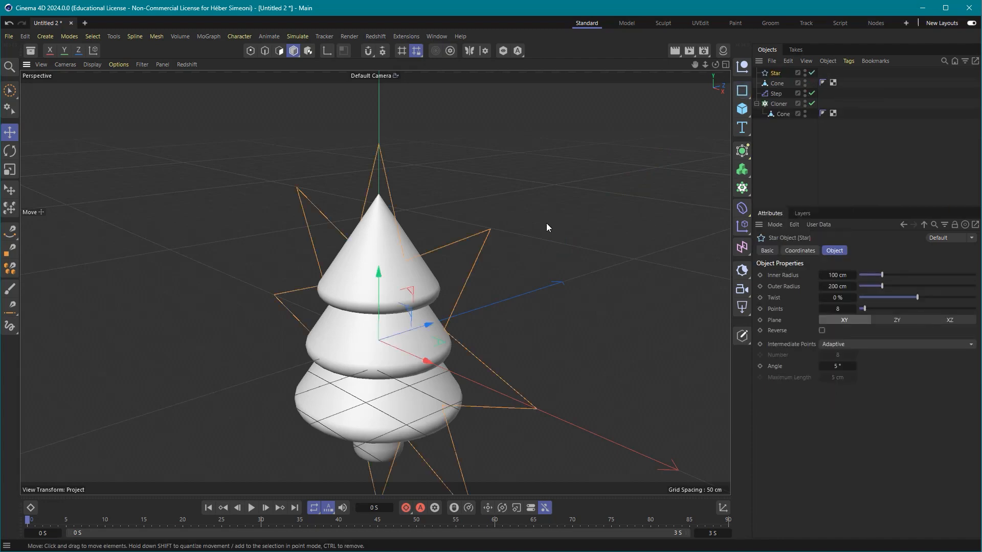
alt+middle_drag(510, 286, 472, 269)
alt+drag(471, 269, 588, 271)
alt+right_drag(588, 271, 504, 265)
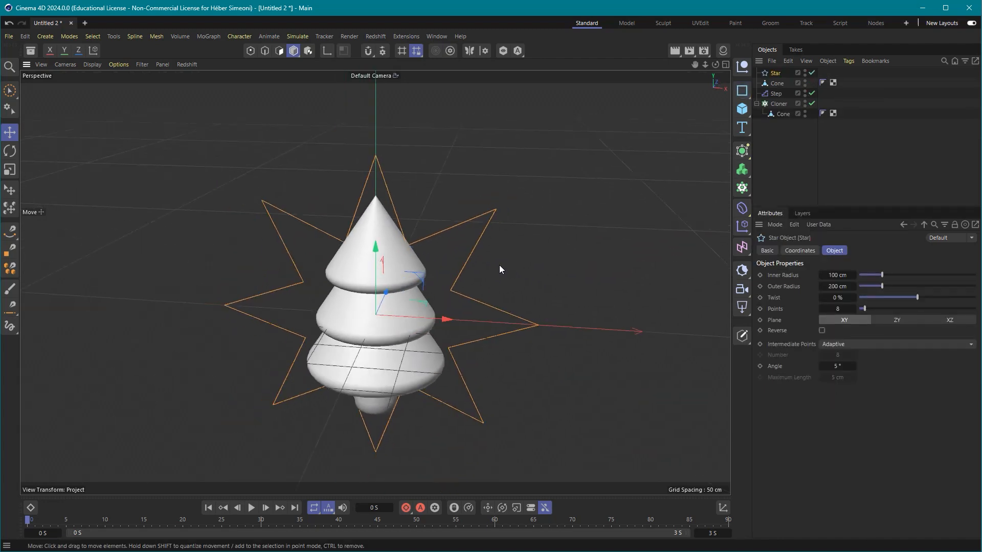
alt+middle_drag(547, 259, 595, 250)
alt+drag(596, 254, 510, 257)
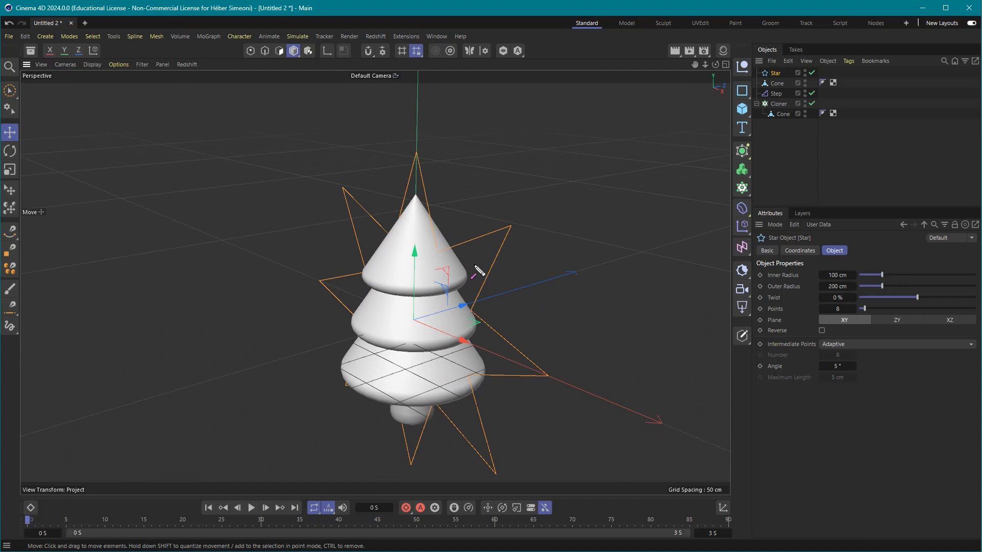
click(503, 51)
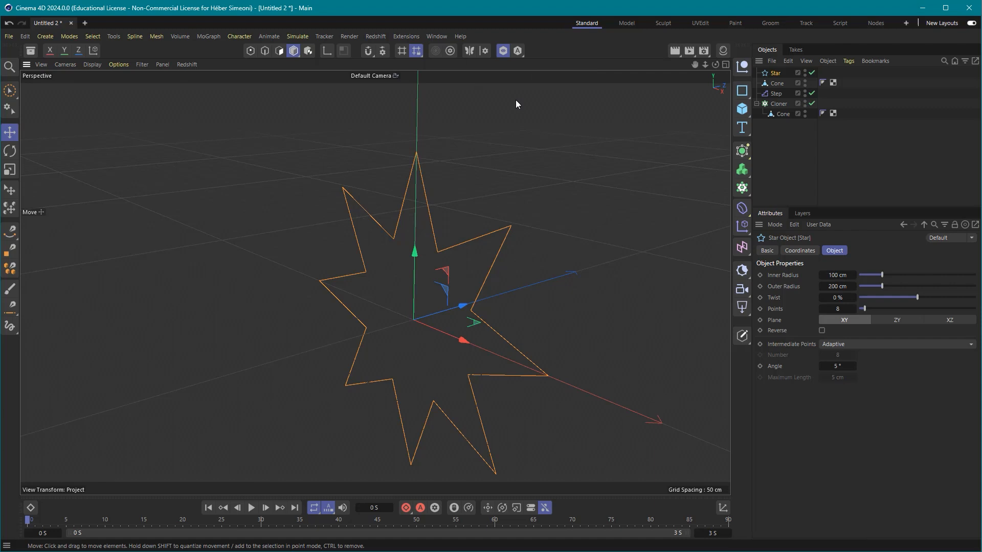
Set the star's inner radius to 10 cm, outer radius to 25 cm and number of points to 4.
mouse_move(583, 273)
mouse_down()
mouse_move(775, 74)
mouse_move(756, 212)
mouse_move(840, 257)
mouse_move(775, 279)
mouse_move(835, 281)
mouse_up()
click(844, 275)
text(10)
key(Tab)
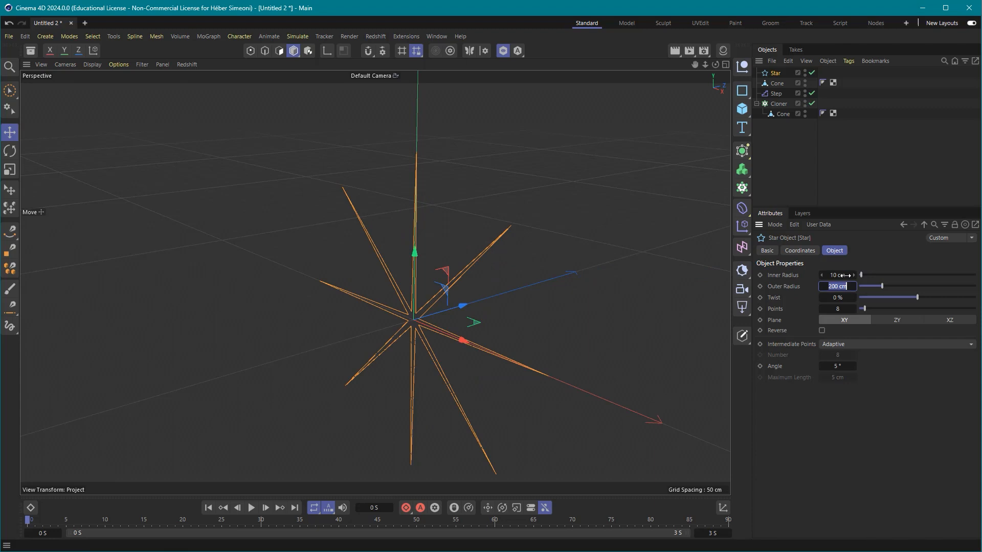
text(25)
key(Tab)
key(Tab)
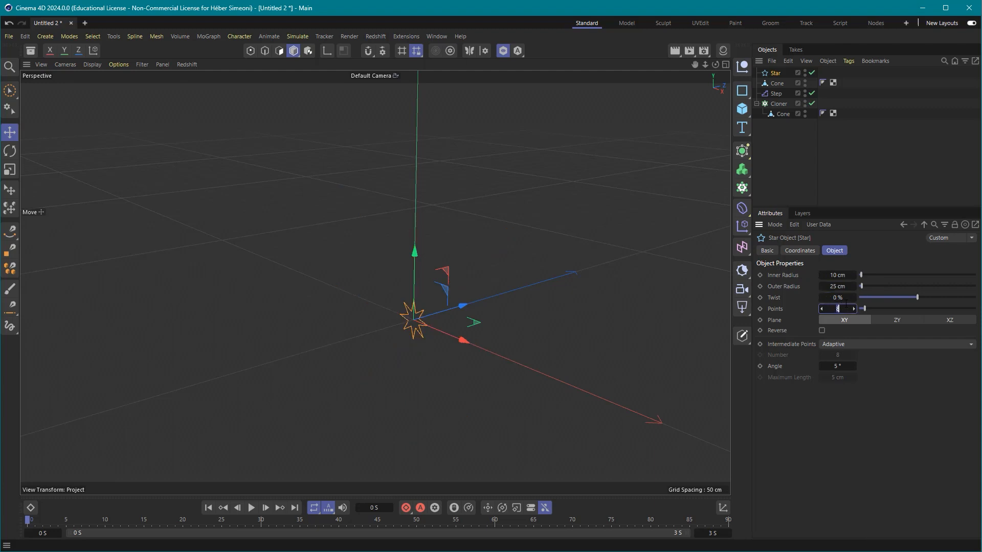
key(Return)
alt+drag(498, 318, 485, 287)
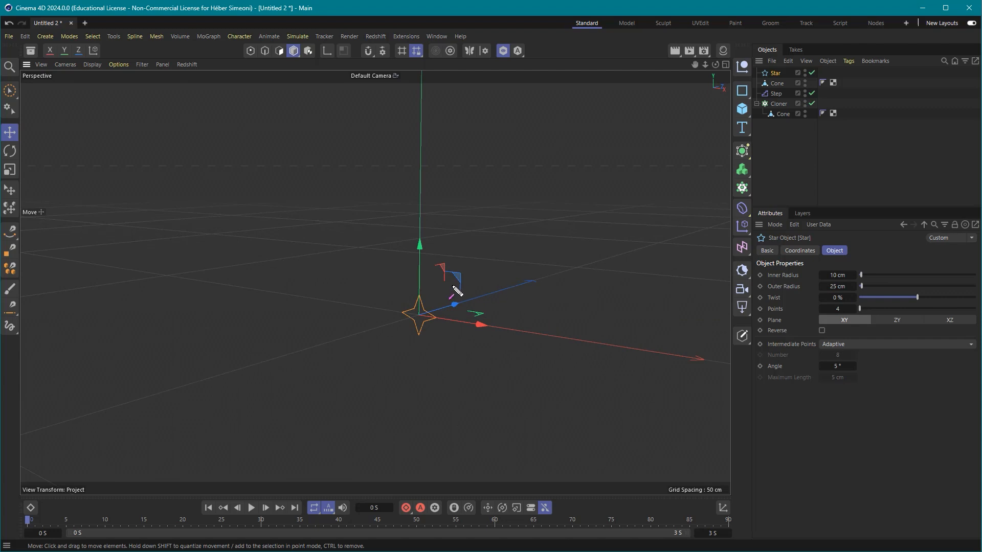
click(493, 284)
scroll(467, 296, up, 4)
alt+drag(452, 300, 406, 294)
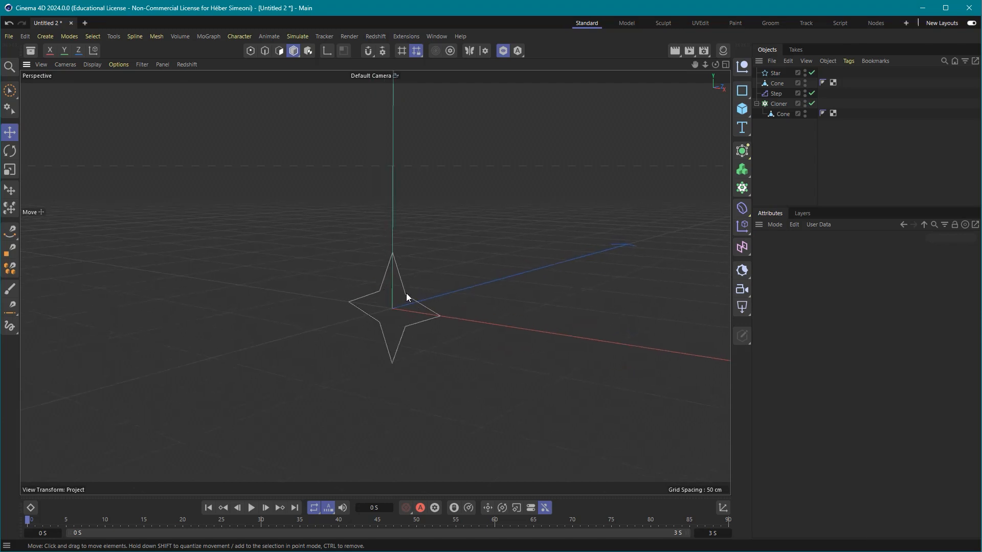
Add an Extrude generator and place the Star spline inside it to give the star depth.
mouse_move(475, 339)
mouse_down()
mouse_move(734, 202)
mouse_move(715, 154)
mouse_move(739, 154)
mouse_up()
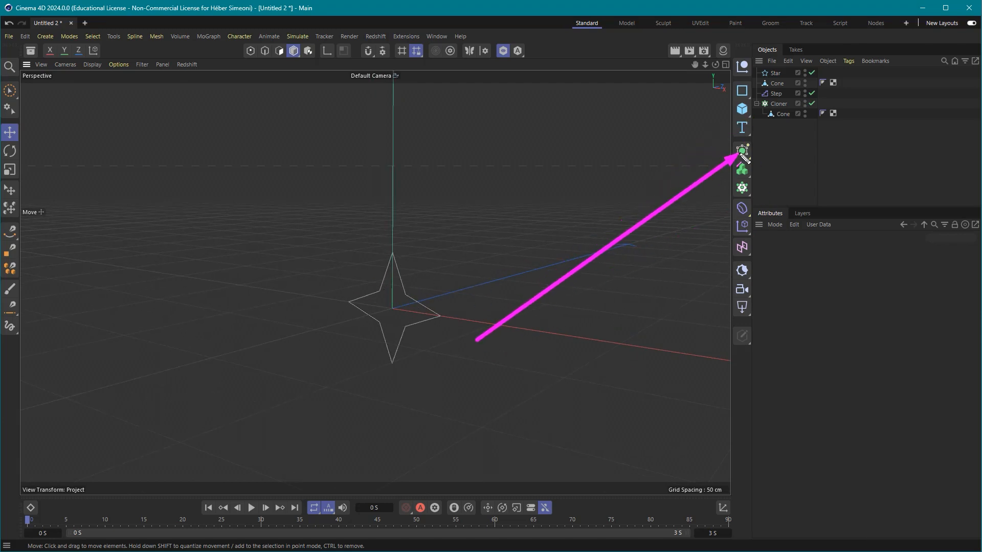
key(Escape)
click(741, 158)
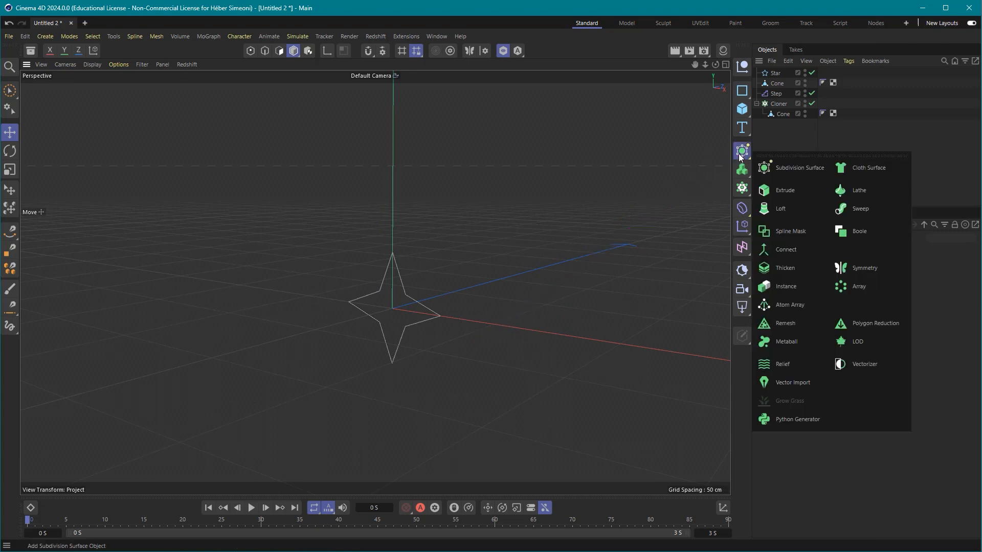
click(787, 192)
mouse_move(714, 178)
mouse_down()
mouse_move(776, 37)
mouse_move(767, 54)
mouse_move(782, 73)
mouse_up()
key(Escape)
mouse_move(443, 266)
alt+mouse_down()
mouse_move(436, 250)
mouse_move(496, 257)
mouse_move(460, 280)
mouse_move(284, 278)
alt+mouse_up()
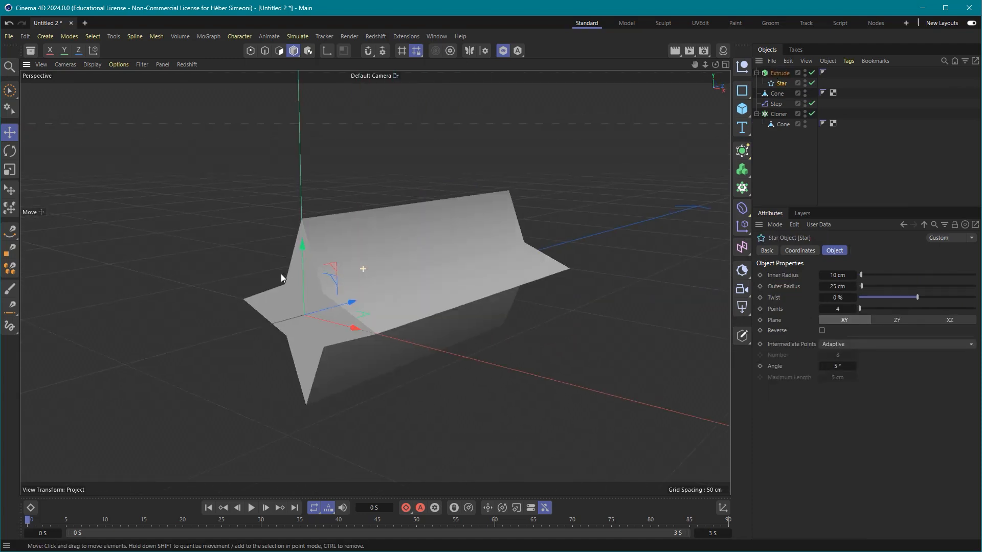
Set the star extrusion's offset to 10 cm.
drag(633, 145, 473, 279)
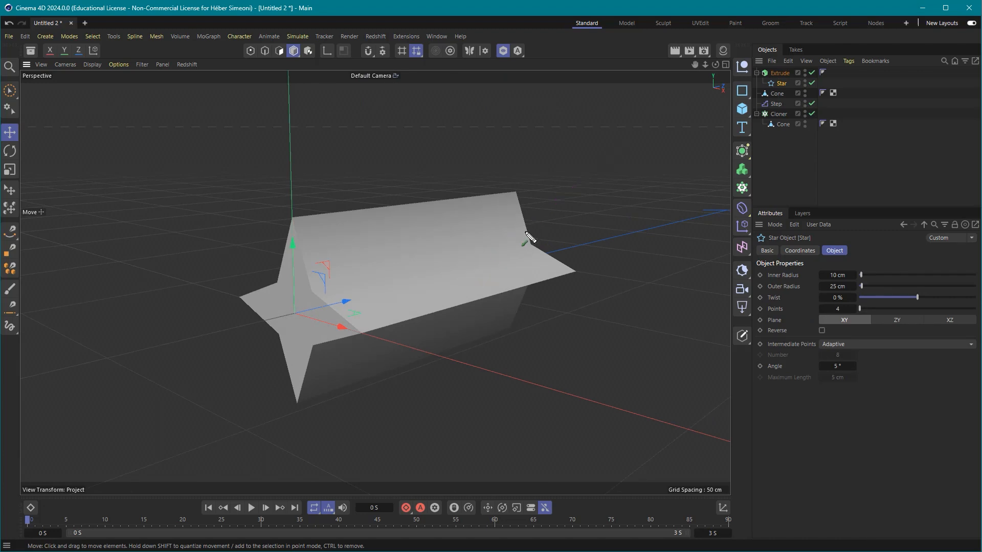
mouse_move(563, 278)
mouse_down()
mouse_move(787, 66)
mouse_move(778, 75)
mouse_up()
click(779, 73)
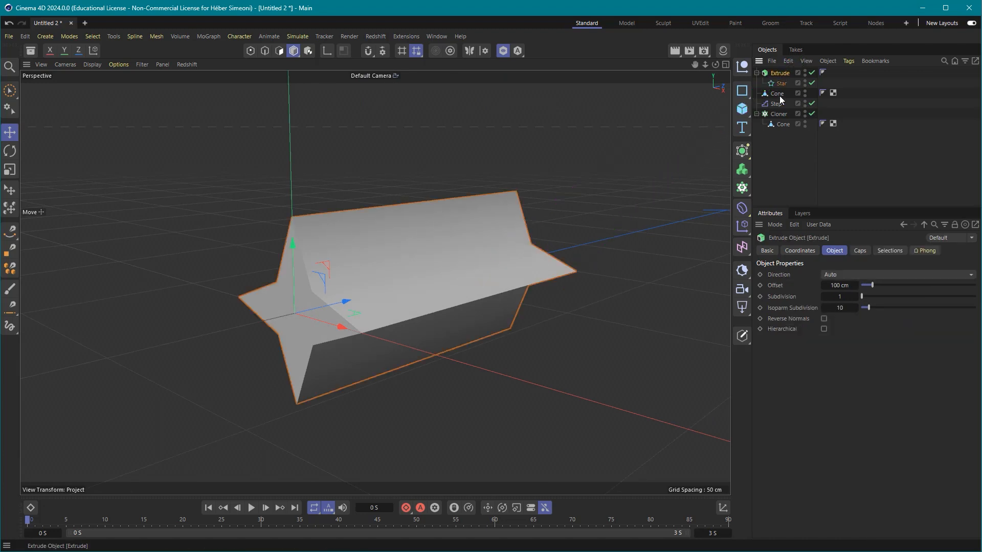
drag(873, 285, 854, 282)
double_click(846, 284)
text(1)
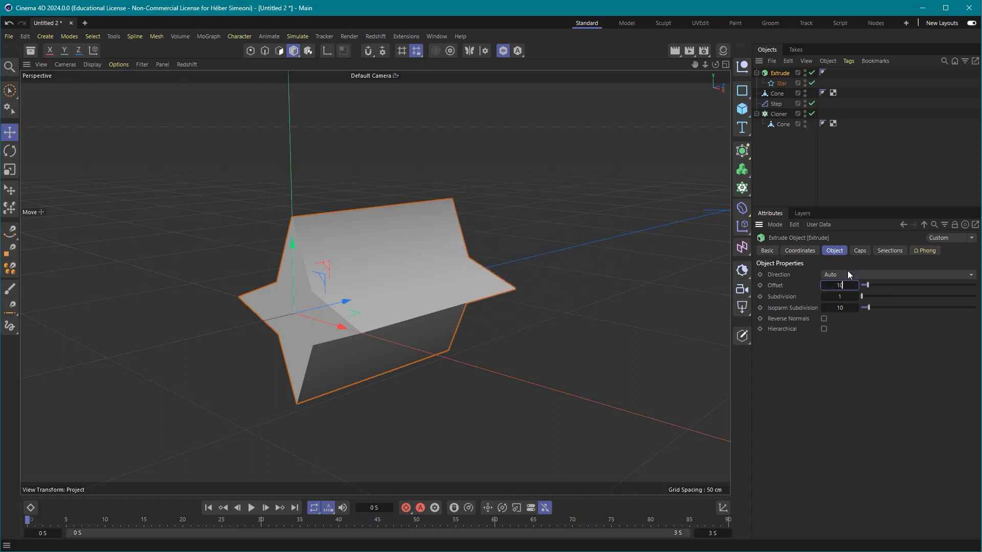
text(0)
key(Return)
Round the extruded star's edges with a 3 cm cap bevel and deselect it.
alt+drag(359, 282, 396, 184)
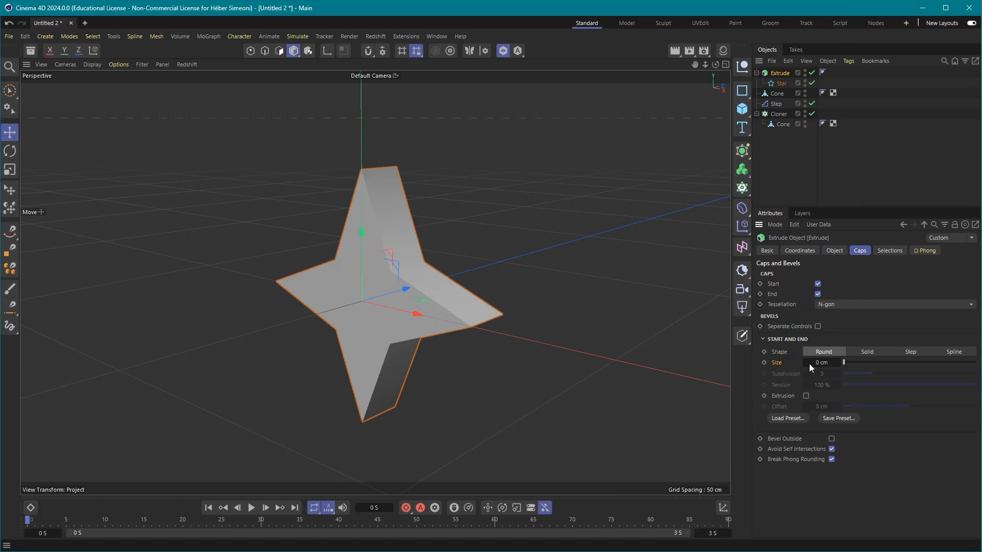
drag(847, 362, 845, 364)
double_click(829, 363)
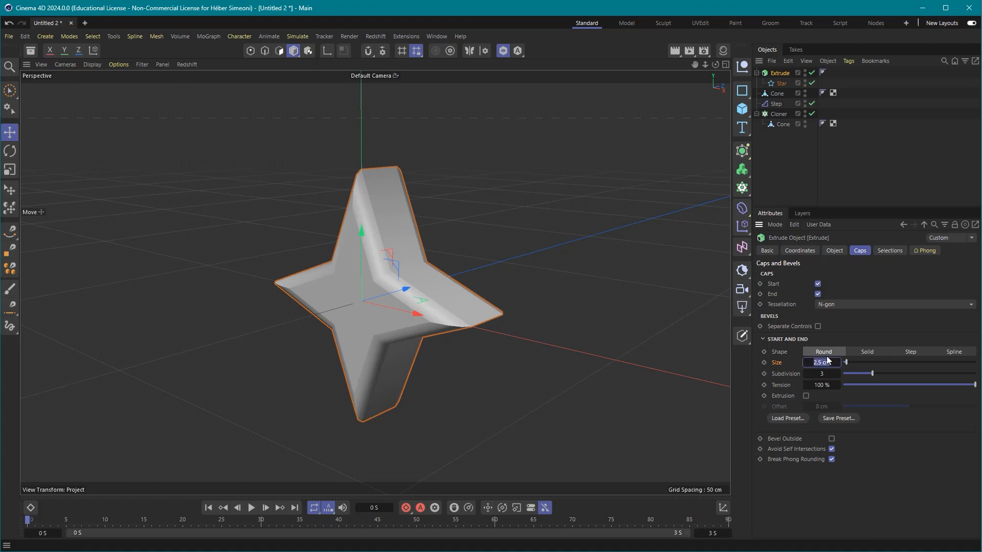
alt+drag(460, 220, 462, 263)
click(462, 263)
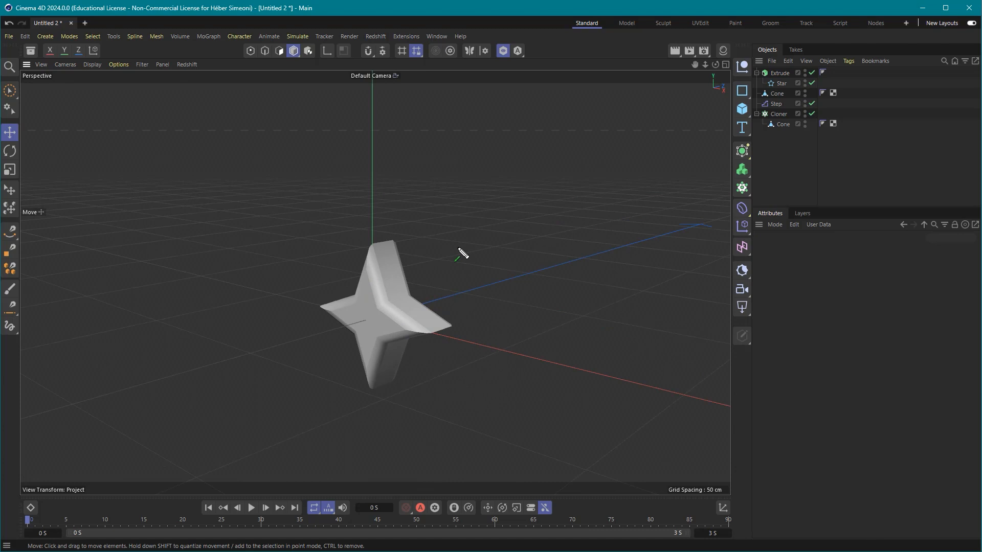
Turn off solo mode to show the whole tree together with the star.
mouse_move(451, 308)
mouse_down()
mouse_move(519, 50)
mouse_move(508, 61)
mouse_up()
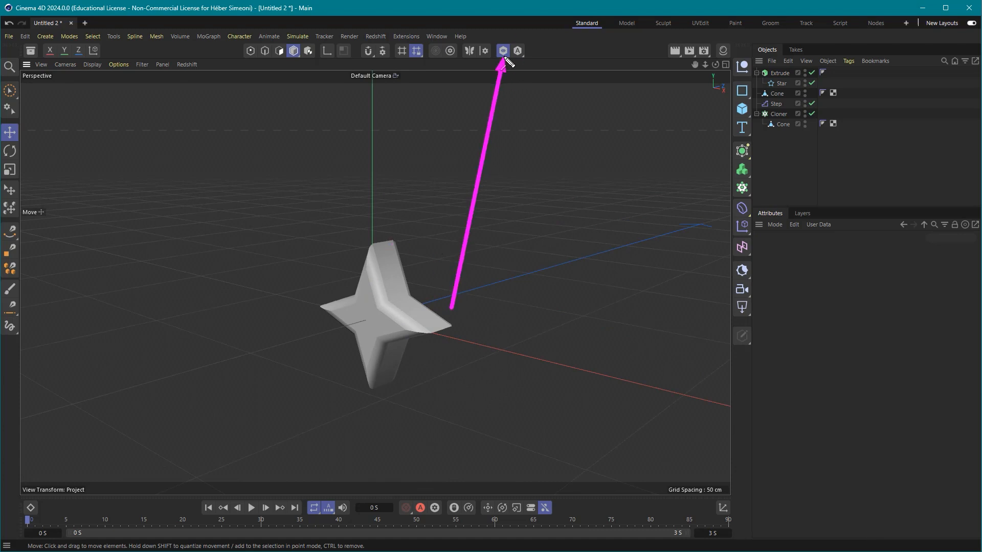
click(503, 50)
scroll(483, 161, down, 10)
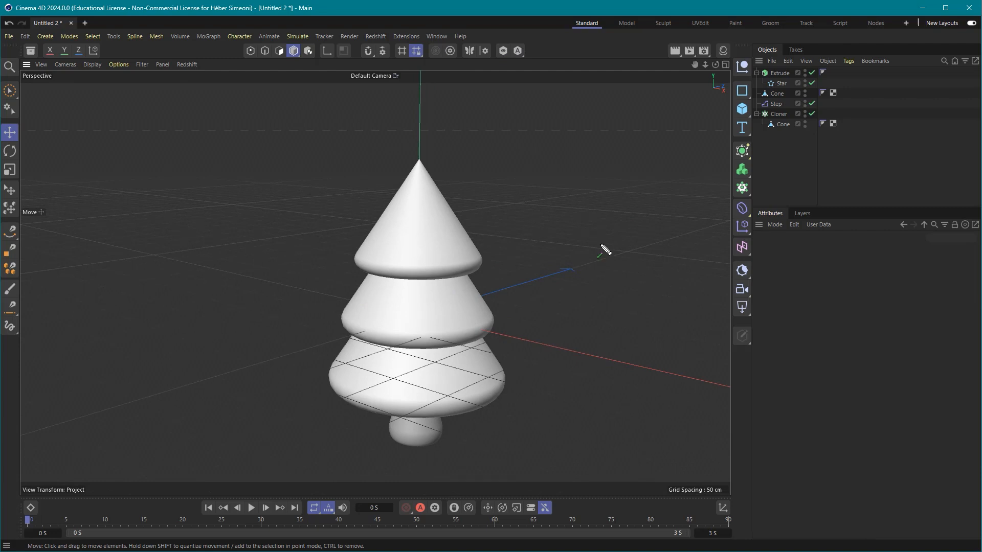
Move the extruded star up along the Y axis to the tip of the tree.
click(775, 76)
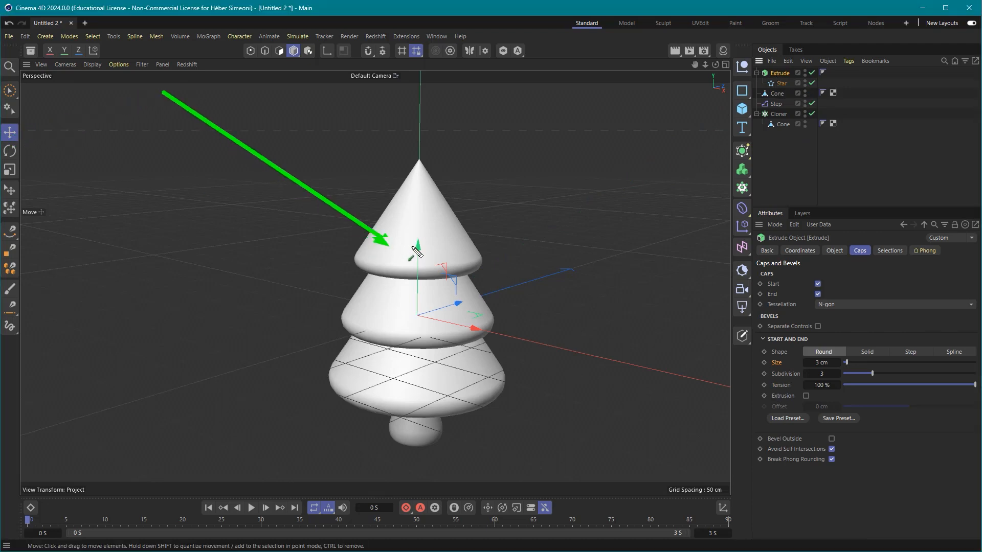
drag(418, 246, 421, 63)
alt+middle_drag(457, 214, 456, 261)
alt+drag(456, 261, 441, 244)
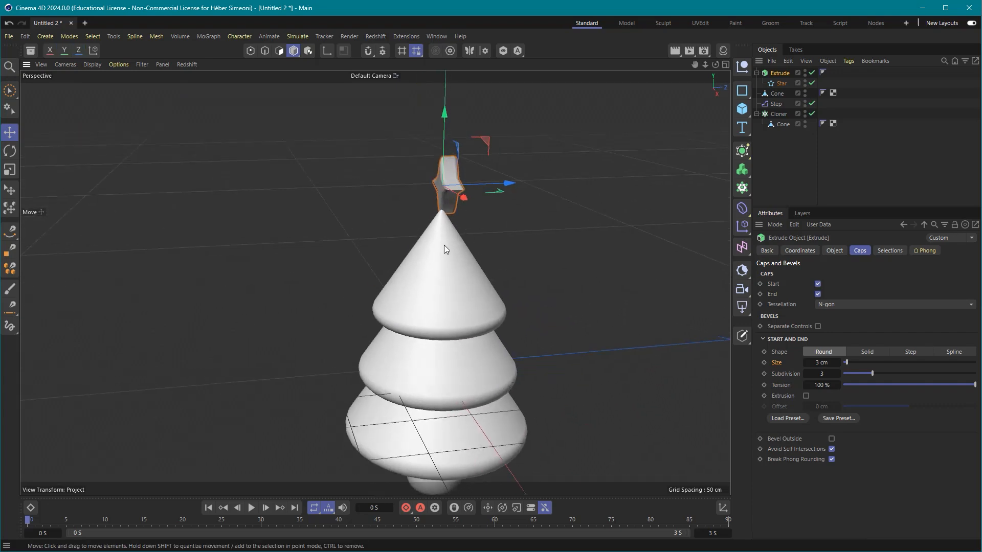
Shift the star along its Z axis in the Right view to centre its thickness over the tree tip.
middle_click(444, 245)
scroll(608, 364, up, 6)
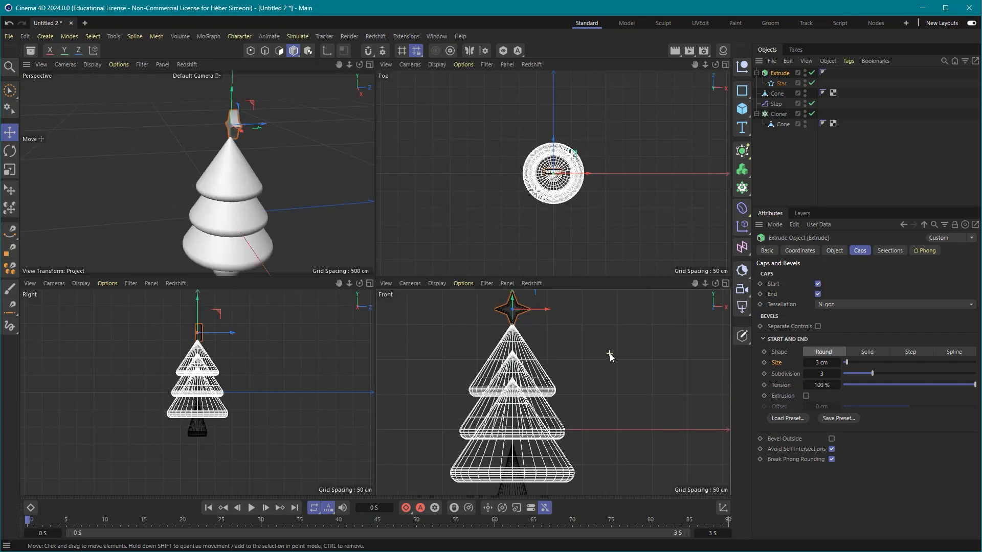
scroll(221, 378, up, 8)
alt+middle_drag(284, 400, 288, 400)
drag(232, 369, 227, 369)
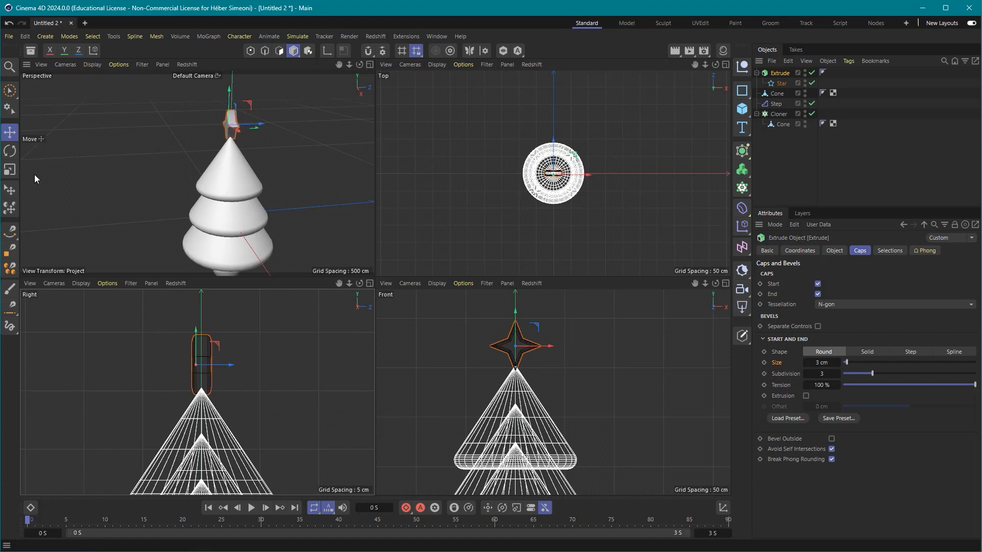
Tilt the star slightly in the Right view and reposition it so its lower point meets the tree tip.
click(9, 151)
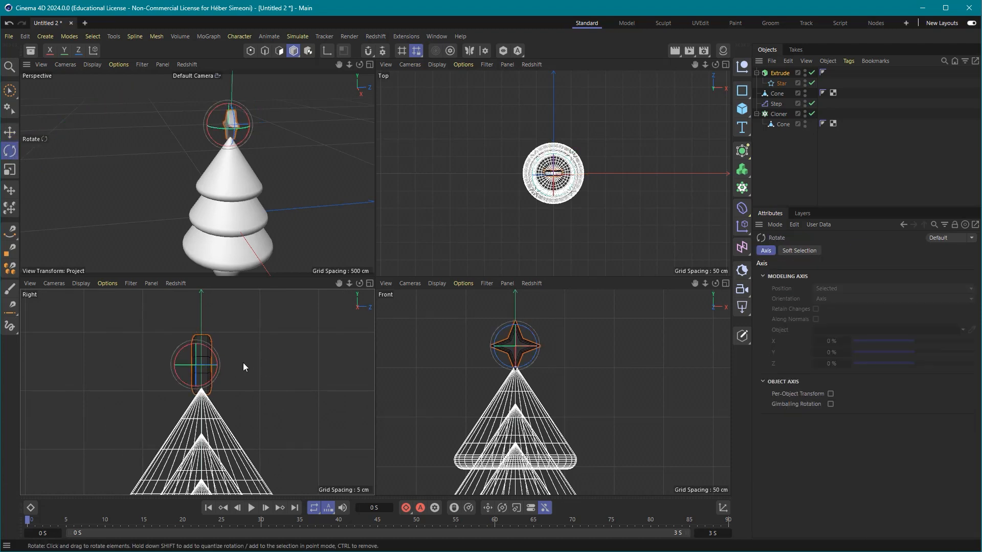
mouse_move(292, 343)
mouse_down()
mouse_move(280, 309)
mouse_move(305, 368)
mouse_move(300, 344)
mouse_move(299, 361)
mouse_up()
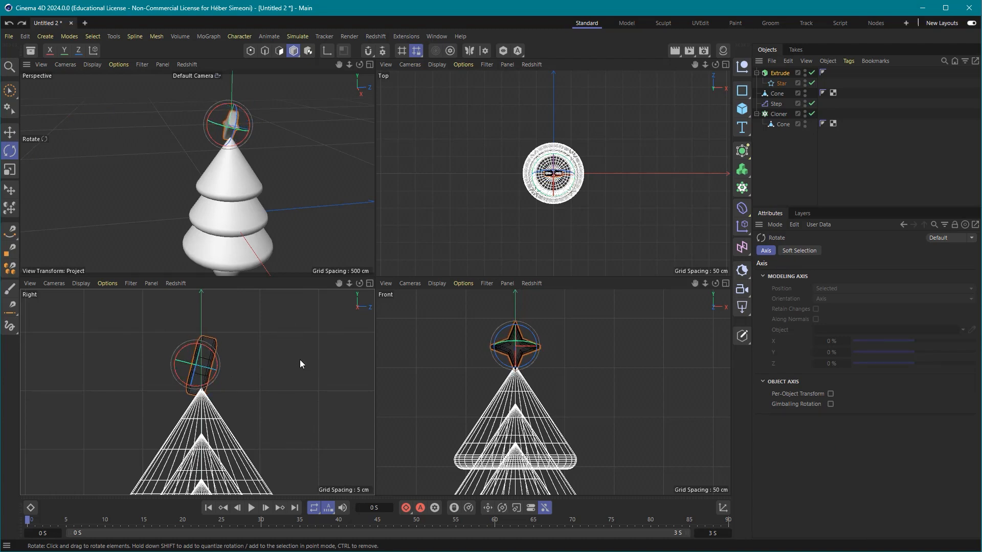
click(10, 132)
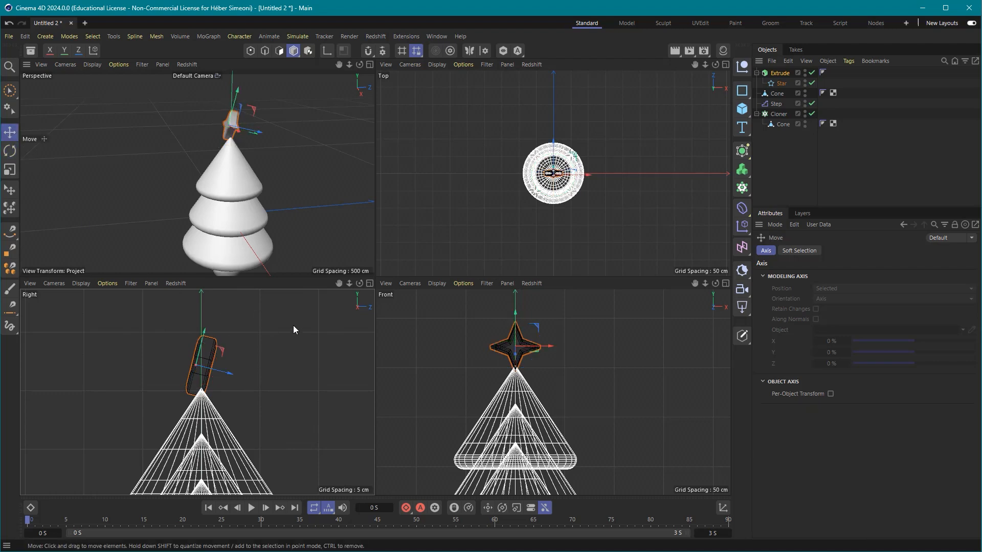
mouse_move(286, 357)
mouse_down()
mouse_move(274, 364)
mouse_move(297, 353)
mouse_move(292, 361)
mouse_up()
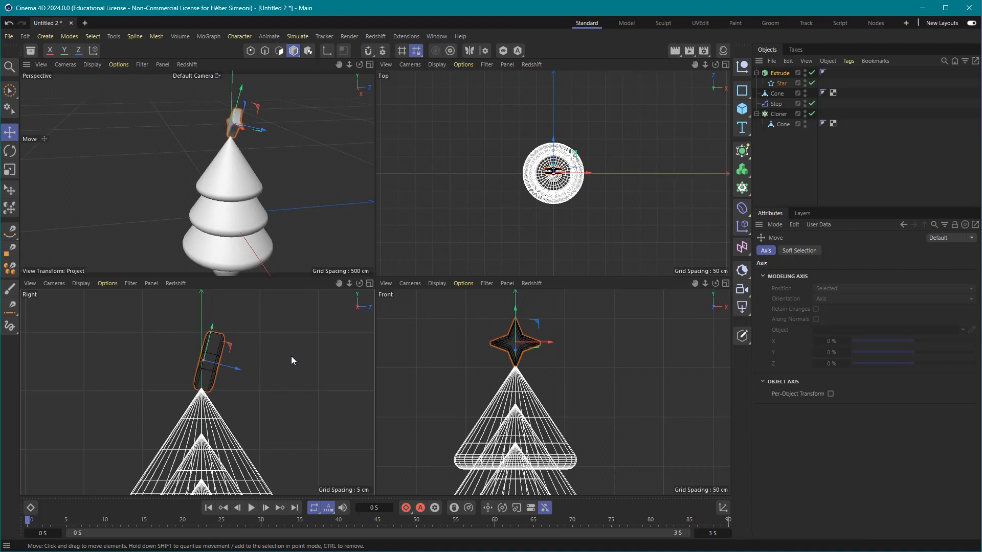
drag(416, 164, 276, 362)
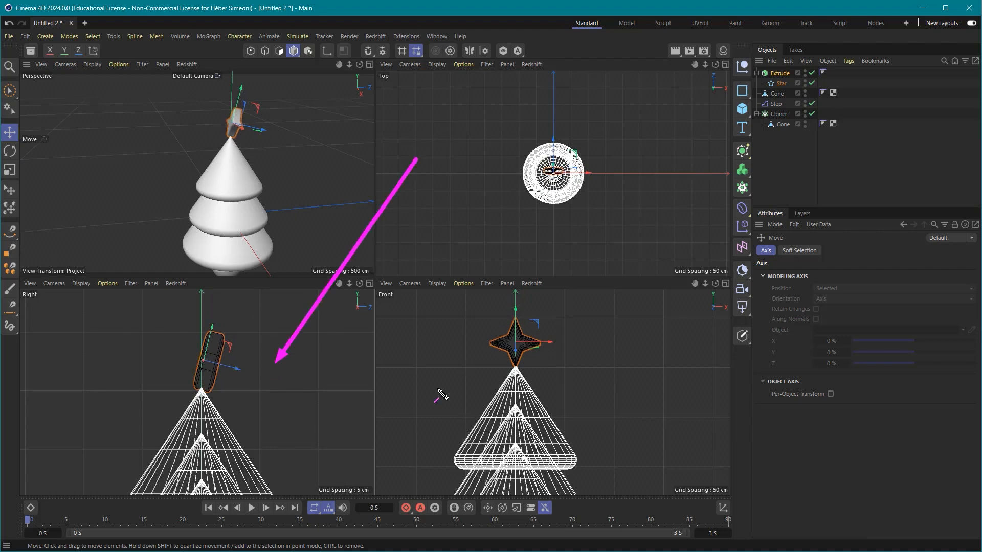
drag(409, 240, 438, 387)
drag(584, 284, 602, 176)
drag(333, 323, 480, 144)
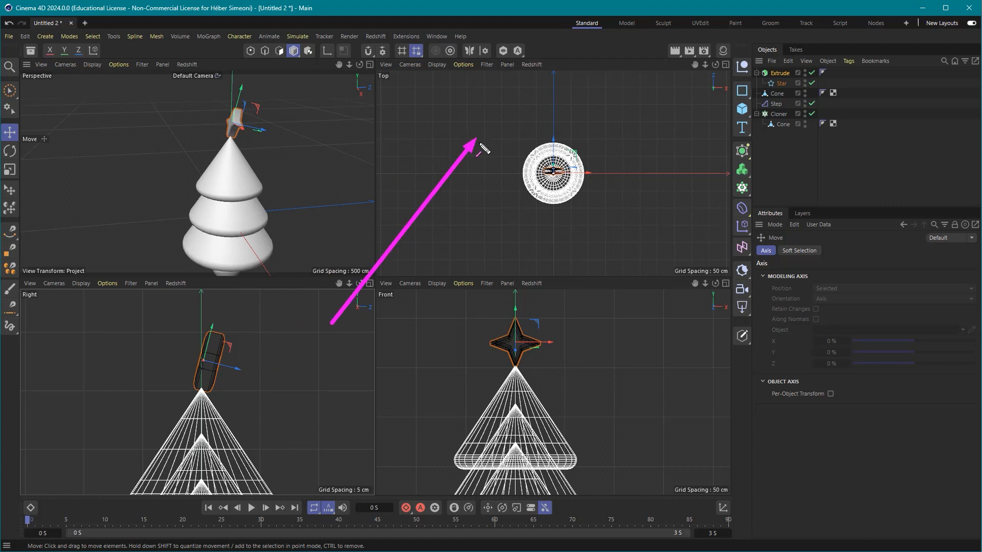
drag(491, 210, 428, 365)
drag(351, 203, 230, 393)
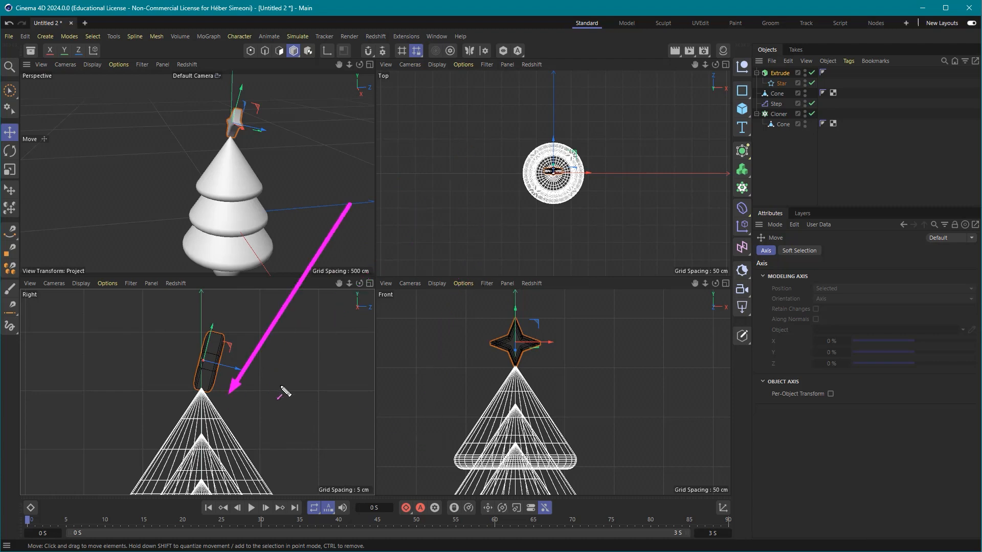
drag(332, 284, 245, 167)
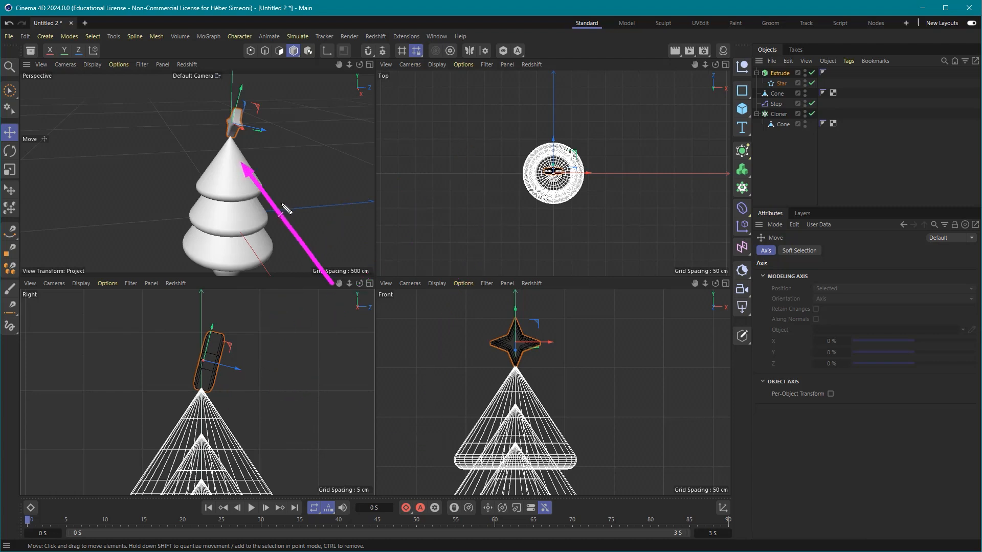
Switch between the single and four-view layouts to check the star's placement on the tree, and deselect it.
click(309, 170)
middle_click(309, 171)
alt+drag(417, 248, 417, 209)
middle_click(438, 232)
middle_click(223, 370)
click(415, 240)
key(r)
drag(524, 174, 498, 154)
key(e)
drag(511, 222, 497, 225)
key(F1)
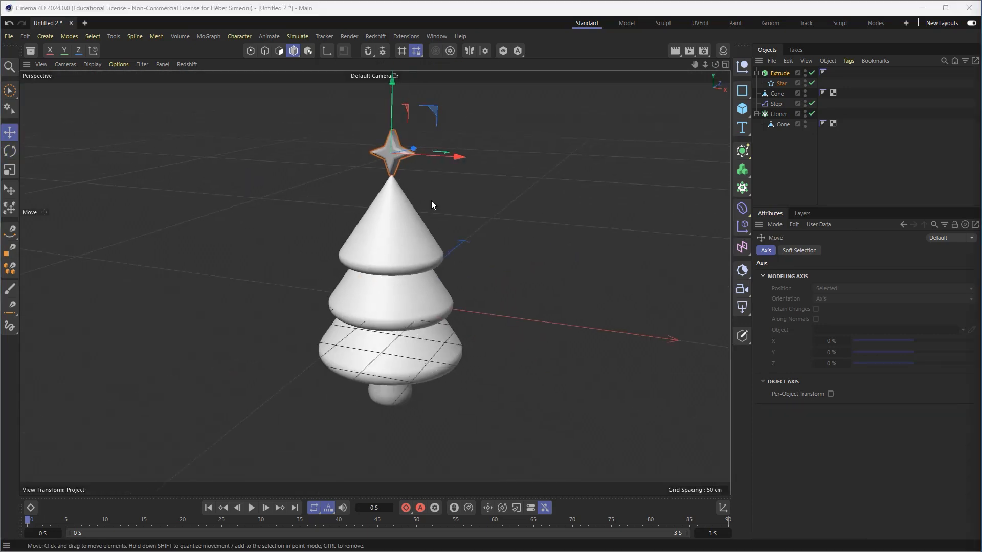
click(496, 195)
alt+middle_drag(496, 197, 446, 201)
alt+drag(446, 201, 453, 184)
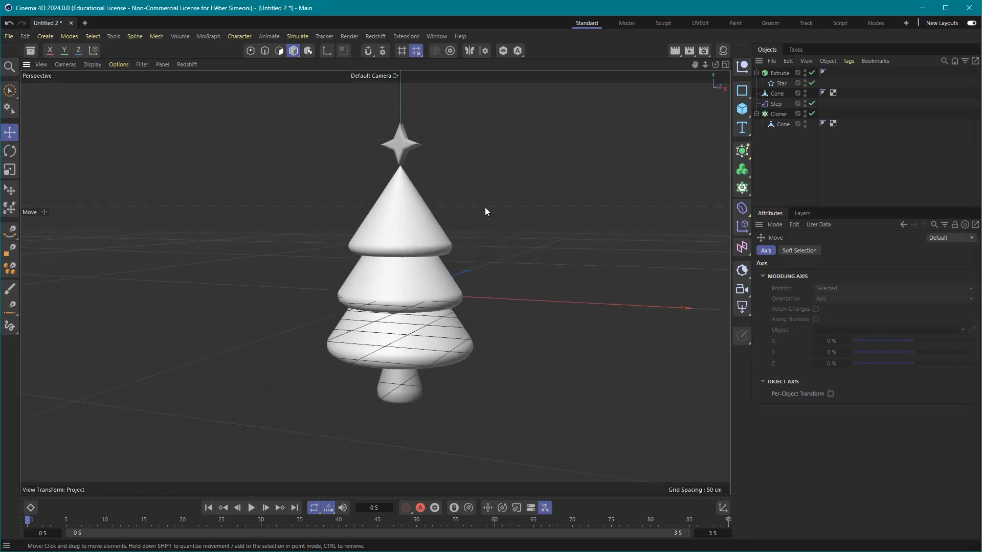
alt+middle_drag(504, 211, 508, 235)
scroll(509, 235, up, 2)
mouse_move(337, 237)
mouse_down()
mouse_move(344, 250)
mouse_move(420, 265)
mouse_move(428, 254)
mouse_up()
mouse_move(425, 303)
mouse_down()
mouse_move(330, 335)
mouse_move(305, 328)
mouse_up()
mouse_move(306, 370)
mouse_down()
mouse_move(432, 418)
mouse_move(463, 404)
mouse_up()
drag(407, 221, 405, 220)
drag(310, 270, 327, 287)
key(Escape)
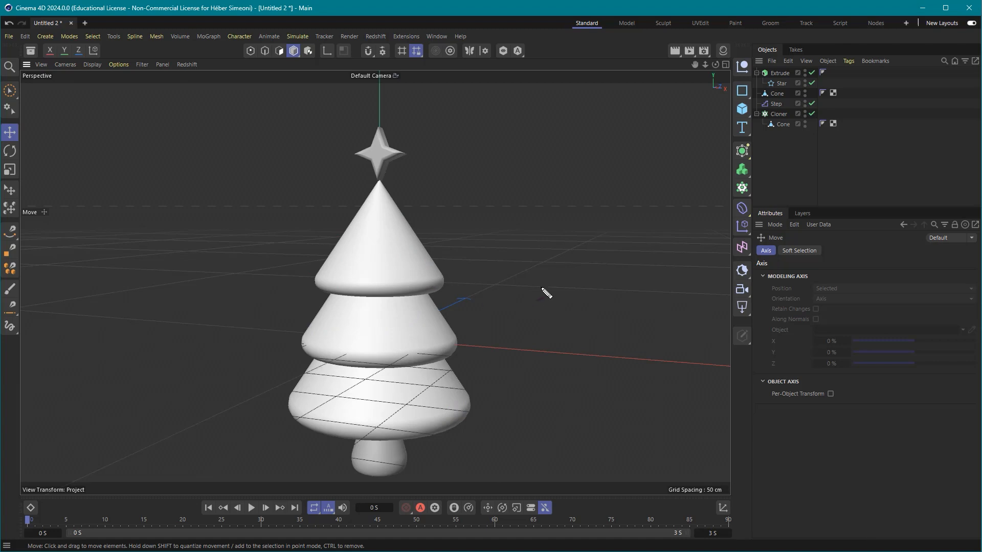
Add a Circle spline and set its radius to 80 cm.
mouse_move(500, 333)
mouse_down()
mouse_move(651, 103)
mouse_move(741, 92)
mouse_up()
key(Escape)
click(742, 90)
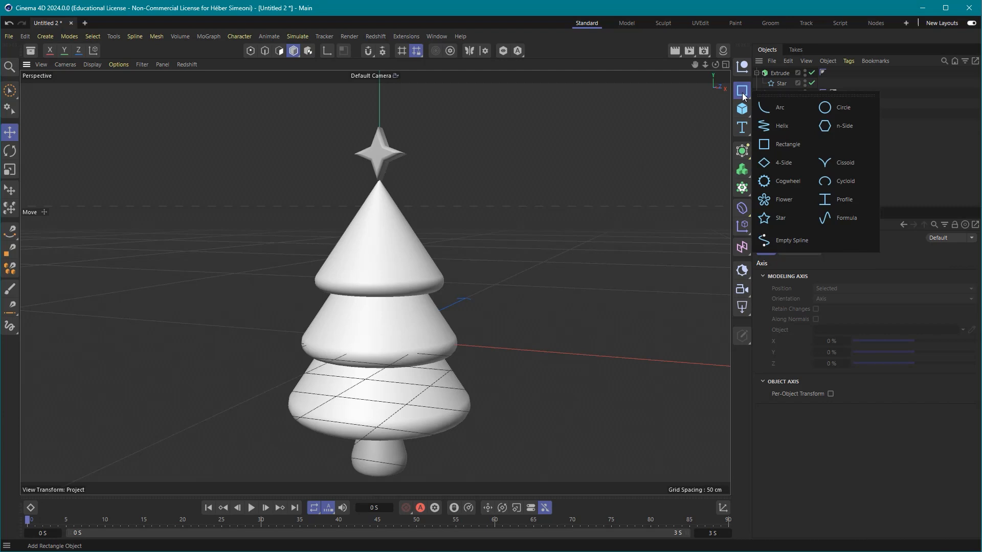
click(843, 108)
scroll(487, 250, down, 2)
alt+drag(482, 232, 439, 275)
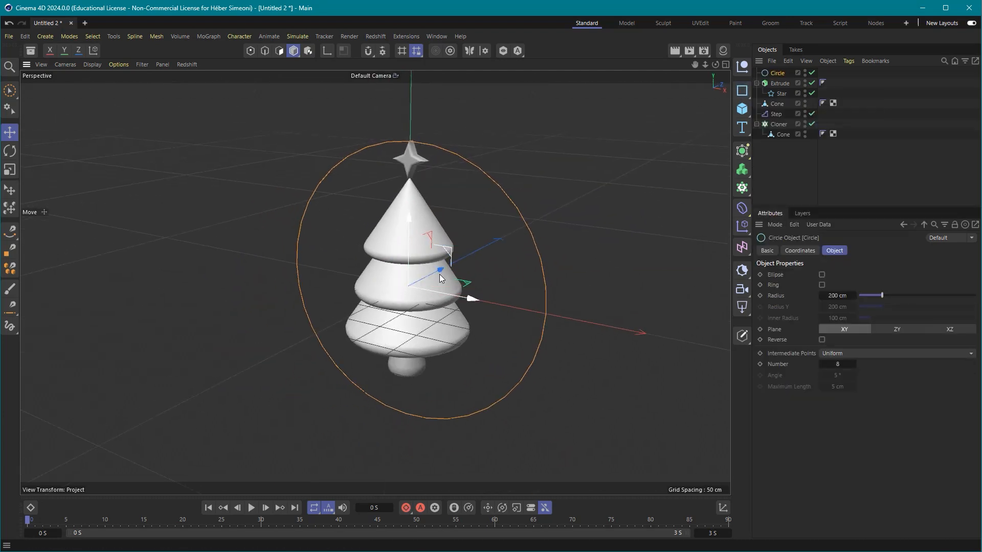
mouse_move(588, 131)
mouse_down()
mouse_move(516, 226)
mouse_move(776, 73)
mouse_move(541, 200)
mouse_move(545, 260)
mouse_move(705, 176)
mouse_move(765, 211)
mouse_move(816, 205)
mouse_move(835, 296)
mouse_up()
text(80)
key(Return)
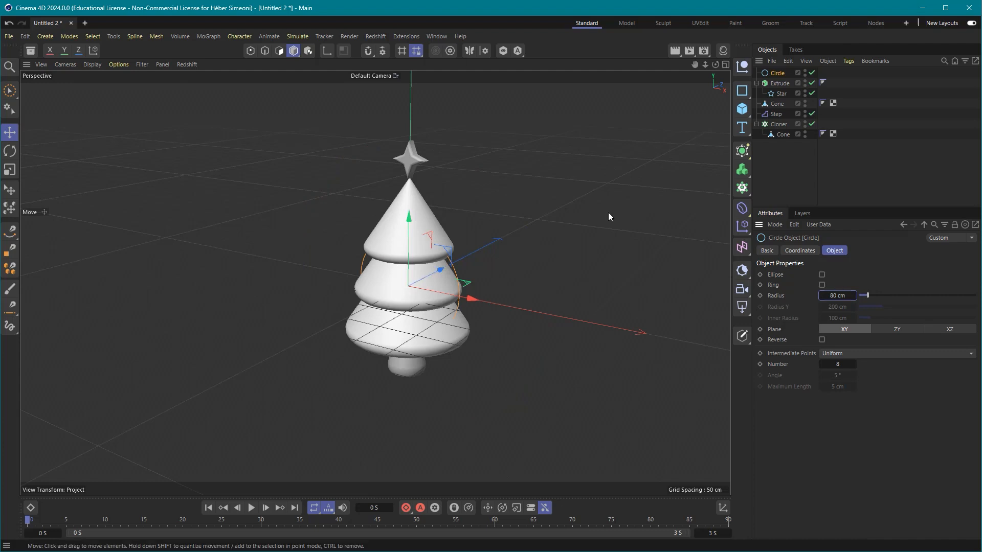
Set the circle's plane to XZ so it lies horizontally around the middle tier of the tree.
mouse_move(557, 225)
mouse_down()
mouse_move(432, 293)
mouse_move(435, 280)
mouse_move(471, 276)
mouse_move(364, 271)
mouse_move(462, 280)
mouse_move(430, 276)
mouse_move(446, 262)
mouse_move(437, 266)
mouse_move(794, 323)
mouse_move(779, 334)
mouse_move(950, 338)
mouse_up()
key(Escape)
click(950, 331)
mouse_move(375, 282)
alt+mouse_down()
mouse_move(486, 274)
mouse_move(602, 230)
mouse_move(554, 254)
alt+mouse_up()
scroll(554, 254, up, 2)
alt+middle_drag(559, 212, 561, 250)
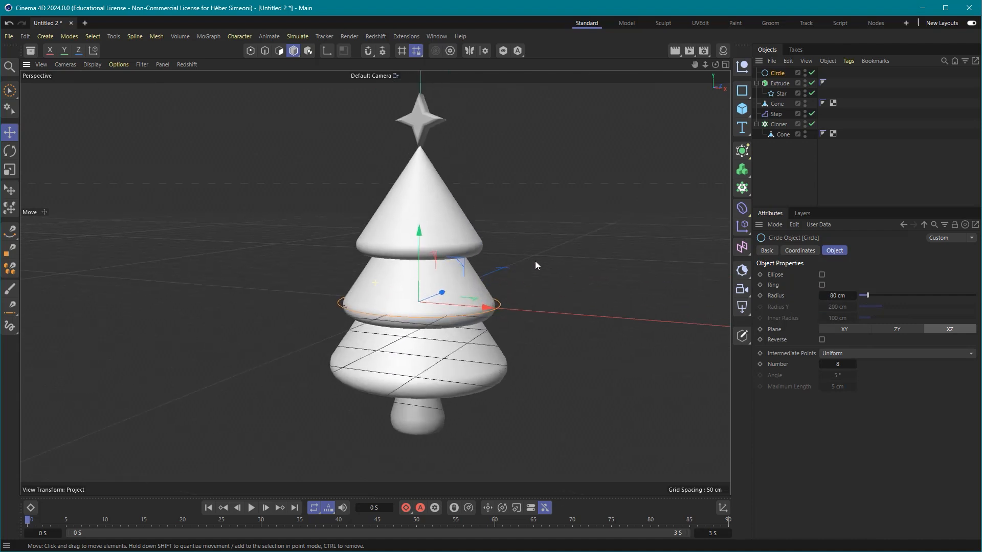
alt+drag(561, 250, 536, 274)
scroll(536, 274, up, 2)
alt+middle_drag(536, 274, 598, 246)
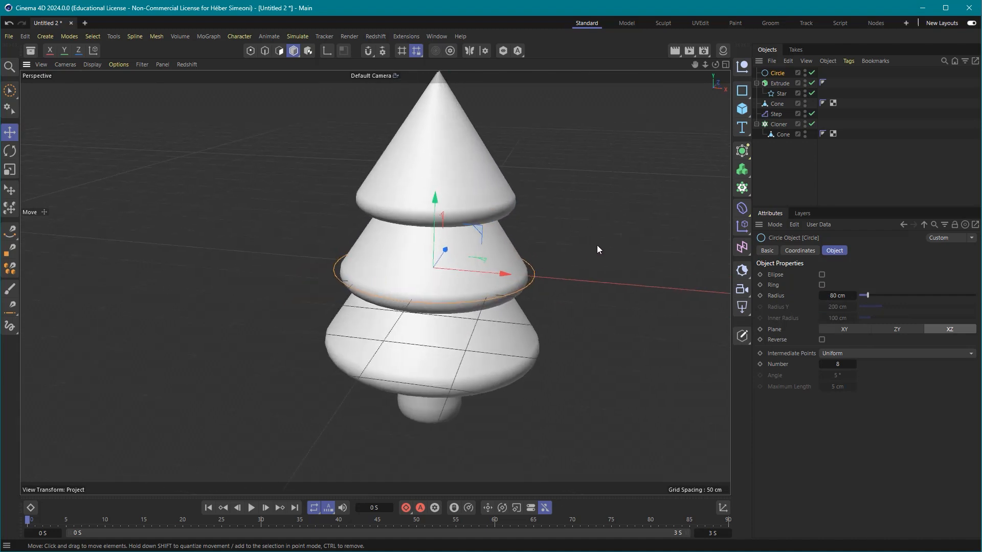
Duplicate the circle and set the copy's radius to 2 cm and its plane to XY.
mouse_move(598, 244)
mouse_down()
mouse_move(441, 75)
mouse_move(567, 307)
mouse_move(537, 276)
mouse_up()
click(742, 150)
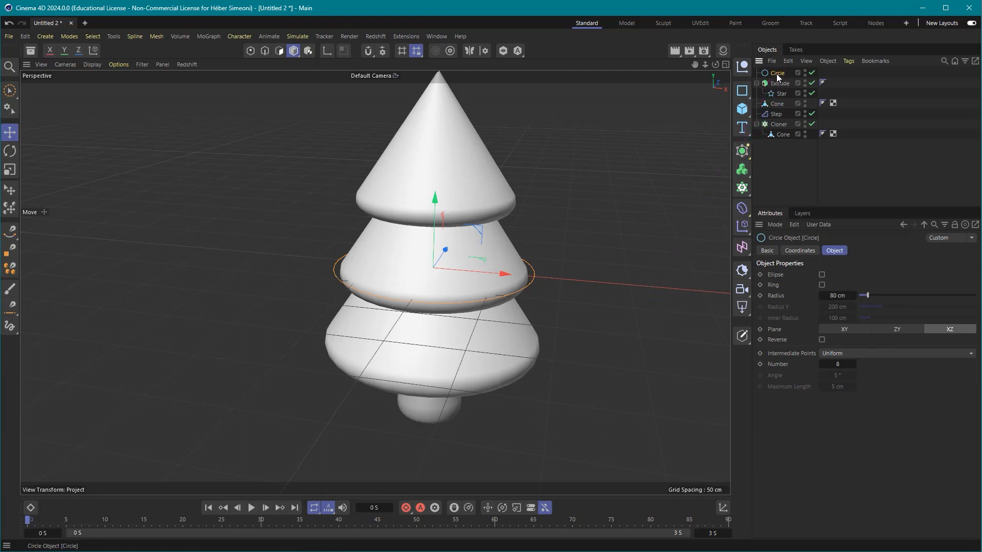
key(ctrl+c)
key(ctrl+v)
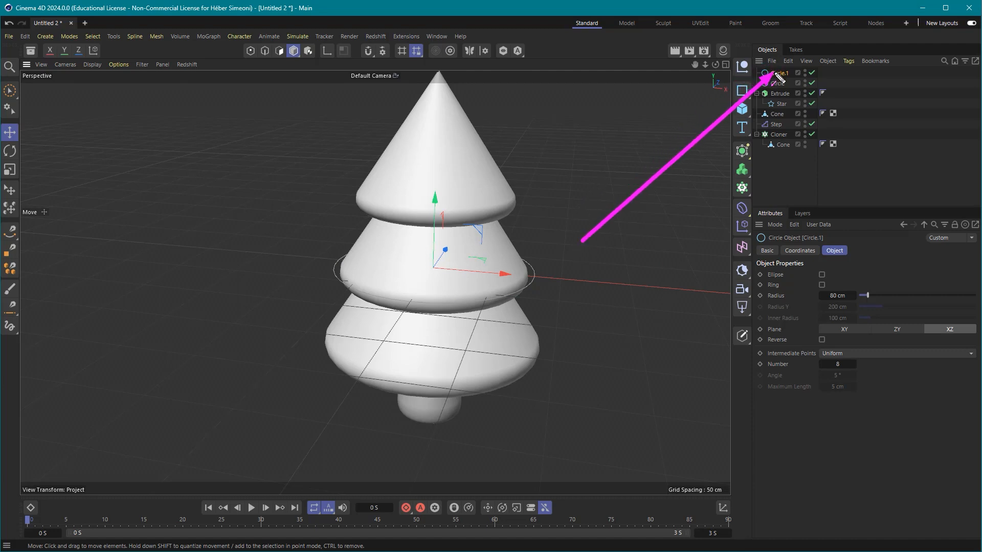
click(841, 296)
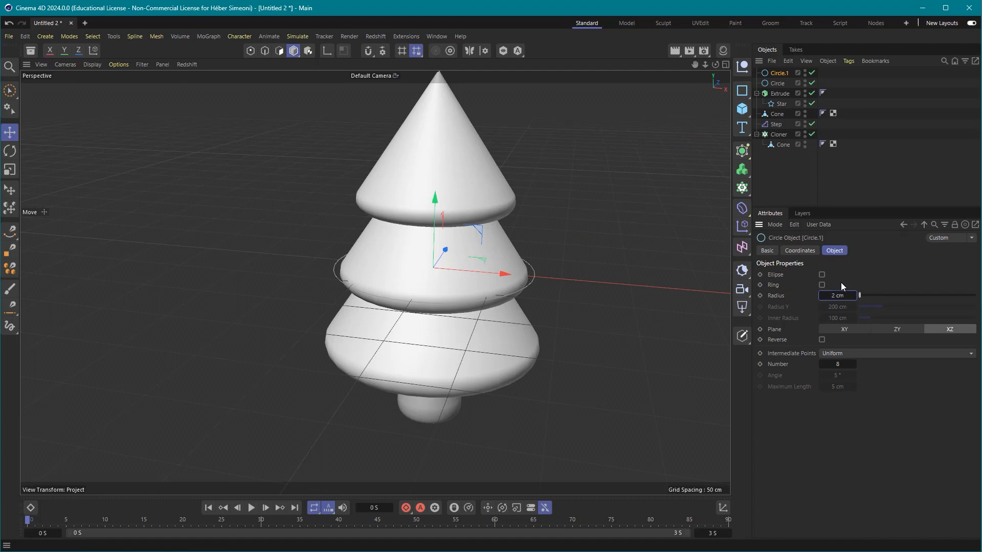
click(848, 329)
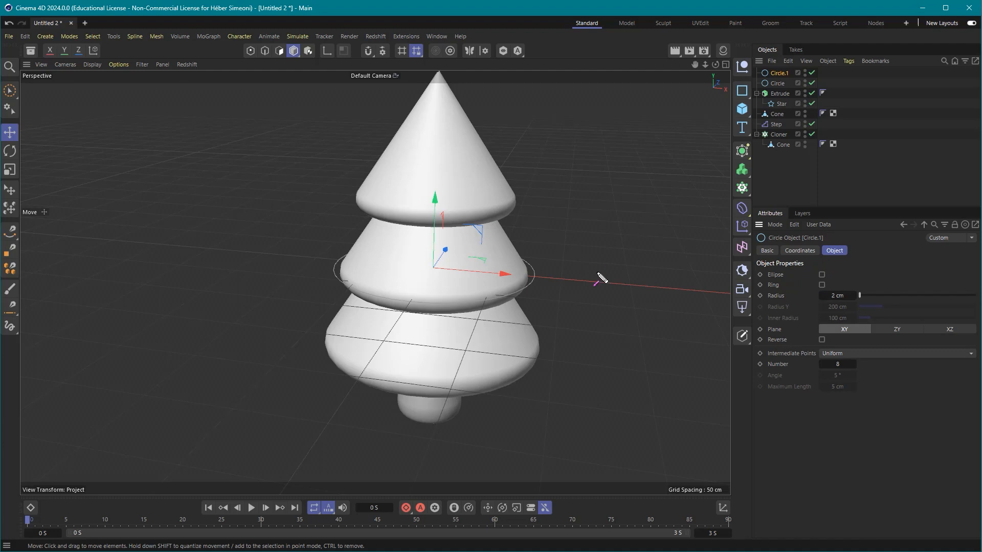
Isolate the 2 cm circle in the viewport to inspect it, and show all objects again.
click(503, 51)
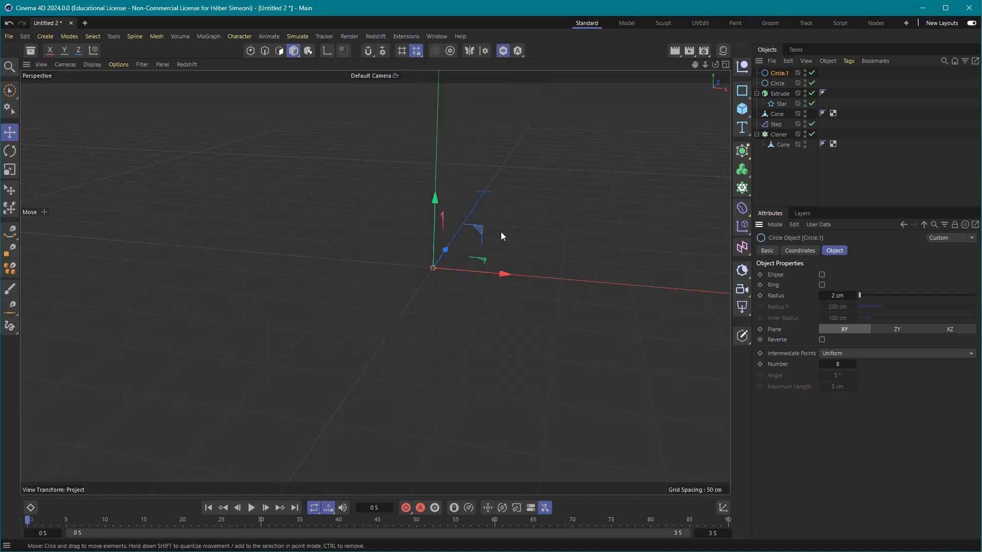
scroll(484, 259, up, 2)
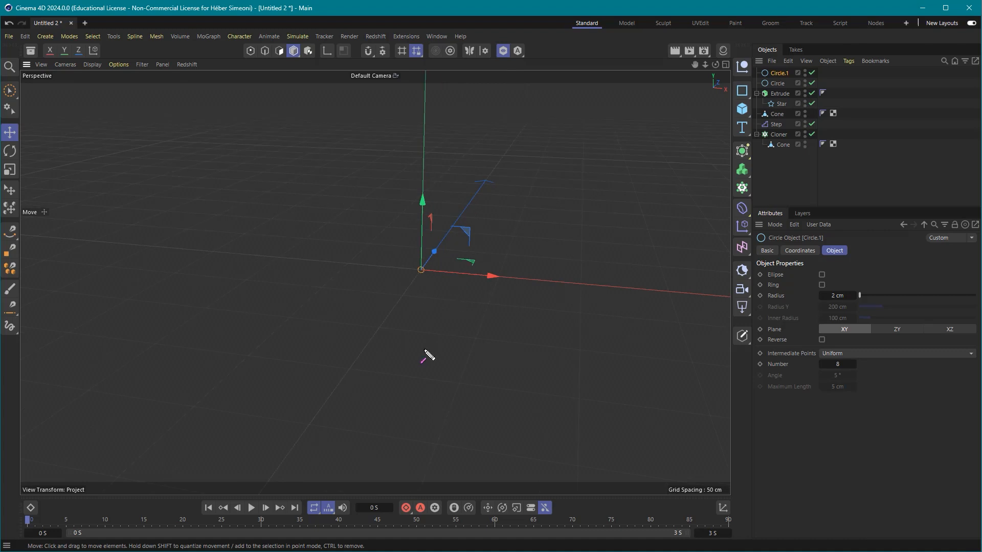
drag(425, 351, 499, 191)
drag(423, 348, 507, 51)
click(503, 50)
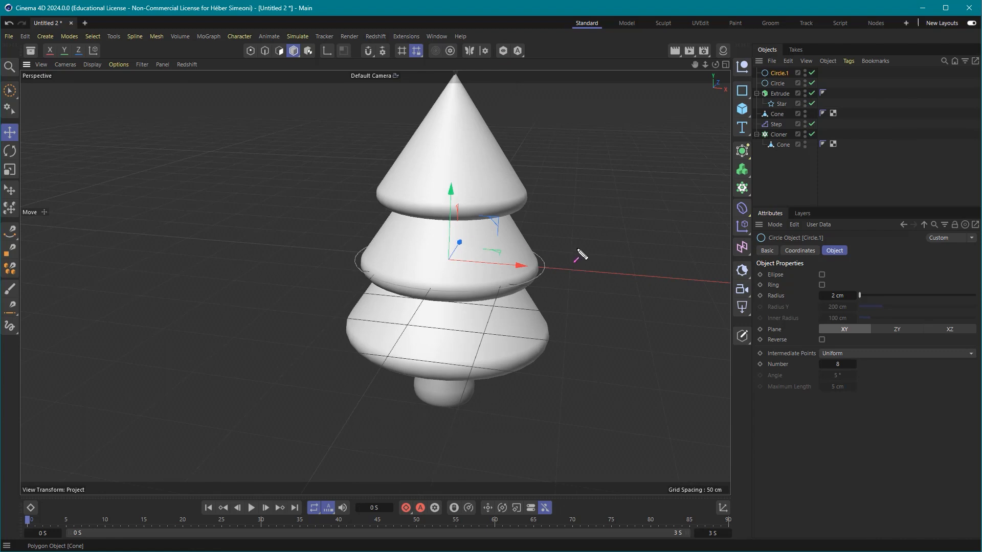
Add a Sweep containing both circles, with the 2 cm circle first as profile and the 80 cm circle second as path.
mouse_move(578, 192)
mouse_down()
mouse_move(430, 280)
mouse_move(531, 249)
mouse_move(522, 265)
mouse_move(551, 275)
mouse_move(434, 301)
mouse_move(364, 267)
mouse_move(457, 236)
mouse_move(409, 321)
mouse_move(427, 268)
mouse_move(742, 149)
mouse_up()
click(743, 153)
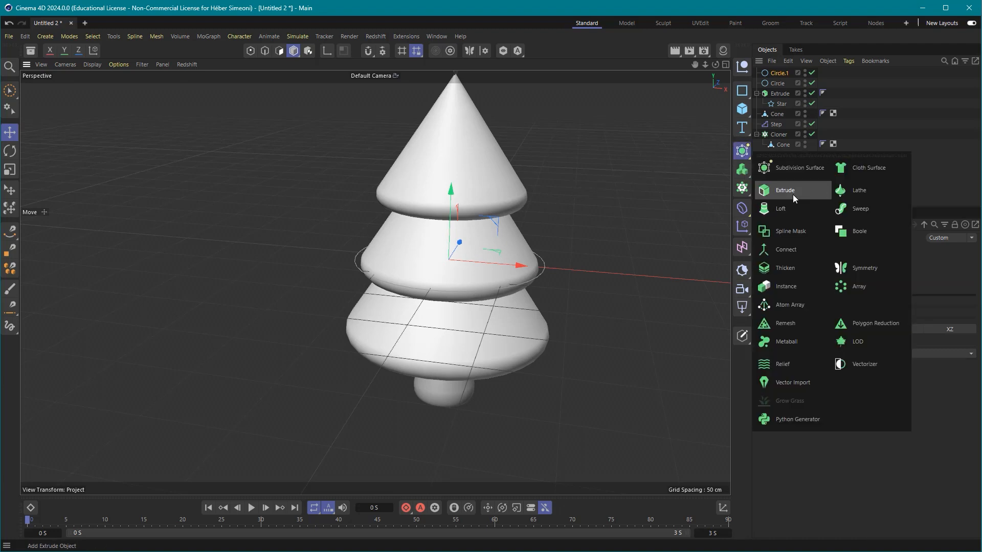
click(861, 211)
mouse_move(904, 174)
mouse_down()
mouse_move(785, 103)
mouse_move(780, 74)
mouse_up()
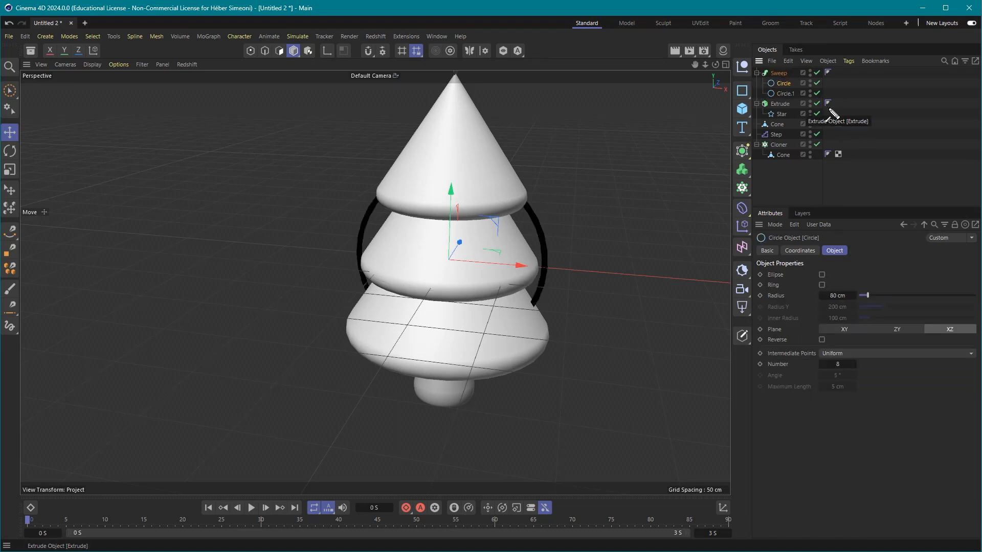
mouse_move(908, 146)
mouse_down()
mouse_move(765, 82)
mouse_move(778, 96)
mouse_move(789, 90)
mouse_move(781, 76)
mouse_up()
click(790, 95)
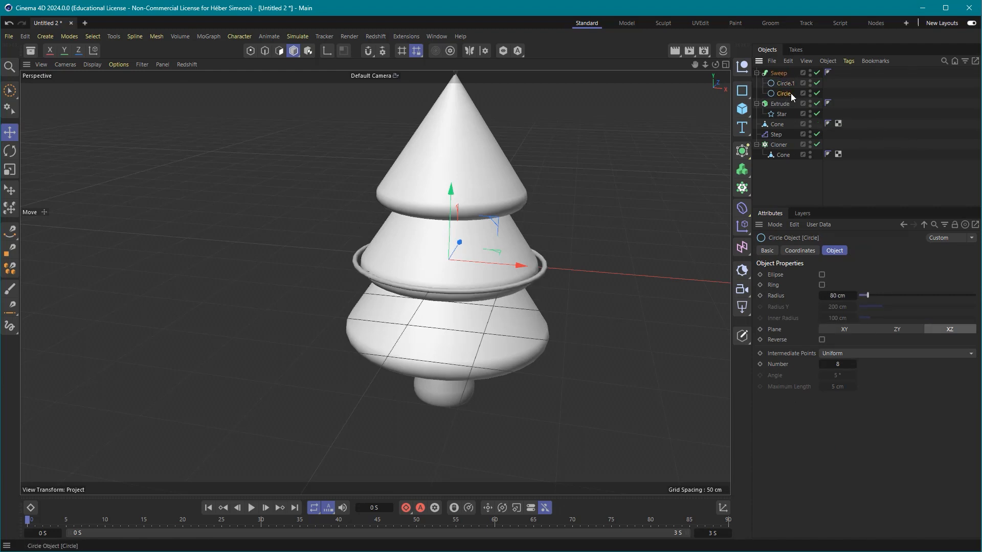
click(786, 84)
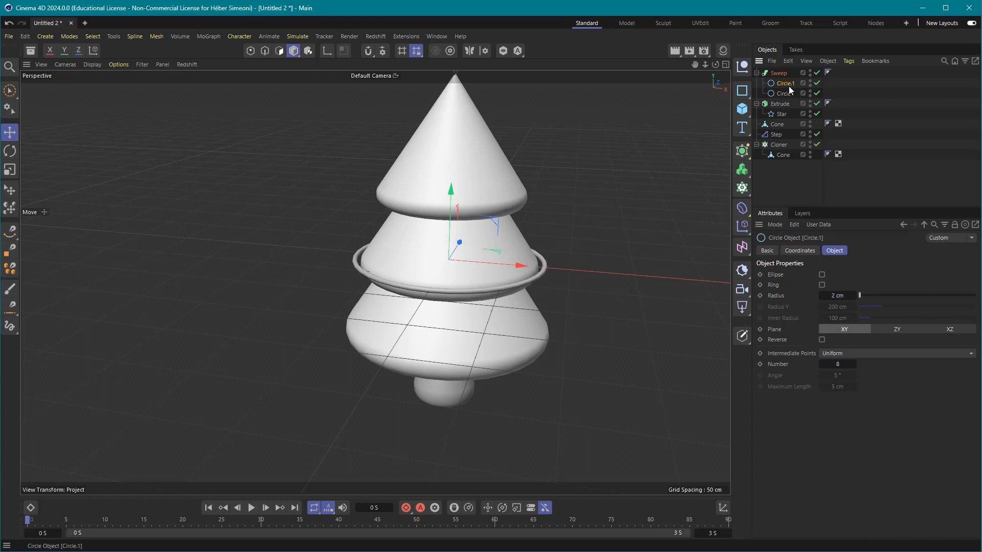
click(781, 73)
alt+drag(480, 276, 417, 270)
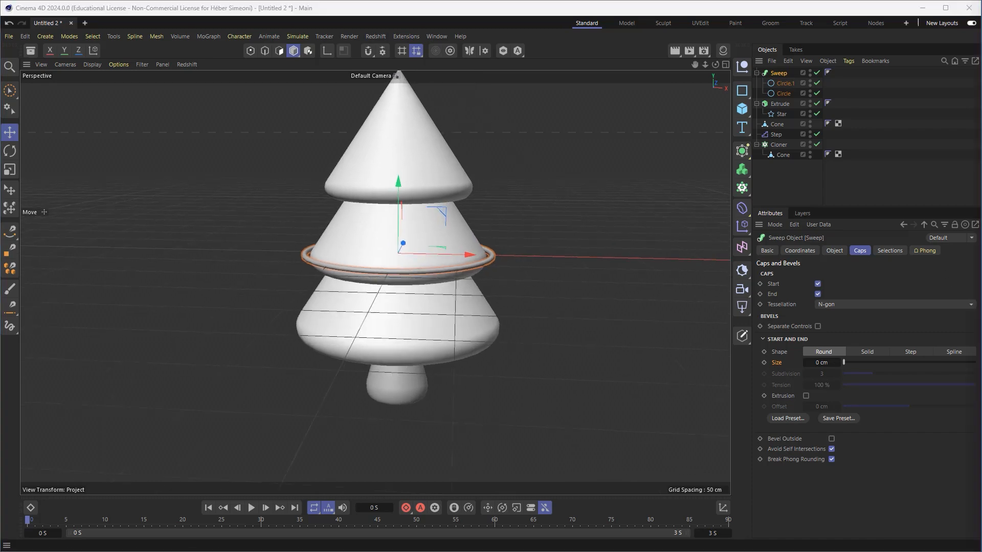
click(563, 223)
Switch to the four-view layout and display the front view with Gouraud Shading (Lines).
middle_click(479, 215)
alt+middle_drag(569, 385, 595, 414)
scroll(514, 382, down, 2)
alt+middle_drag(514, 381, 540, 406)
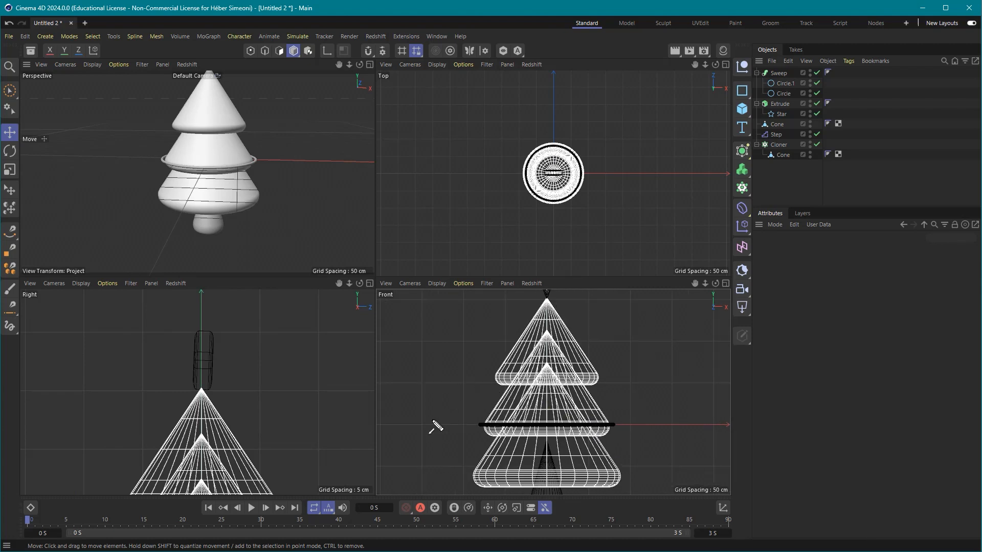
click(436, 283)
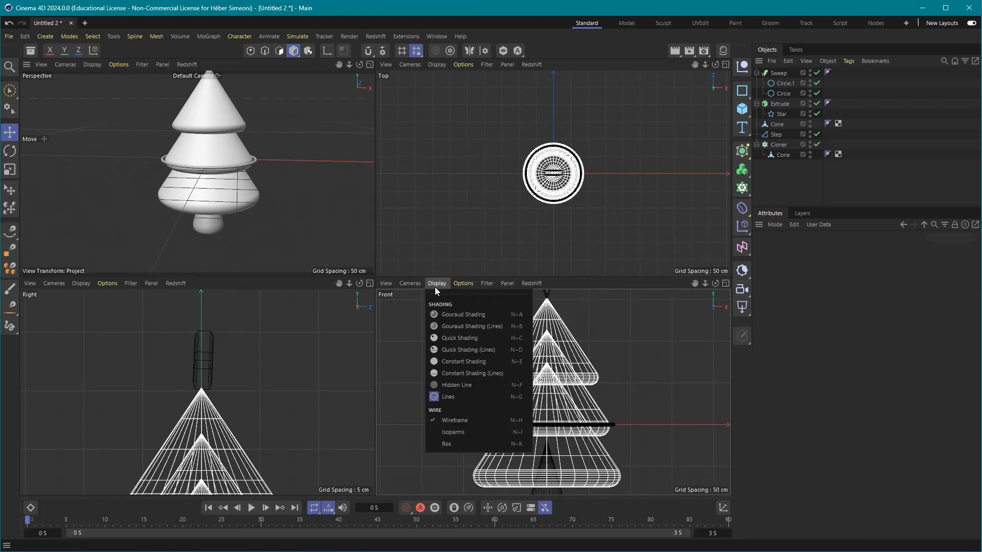
click(459, 327)
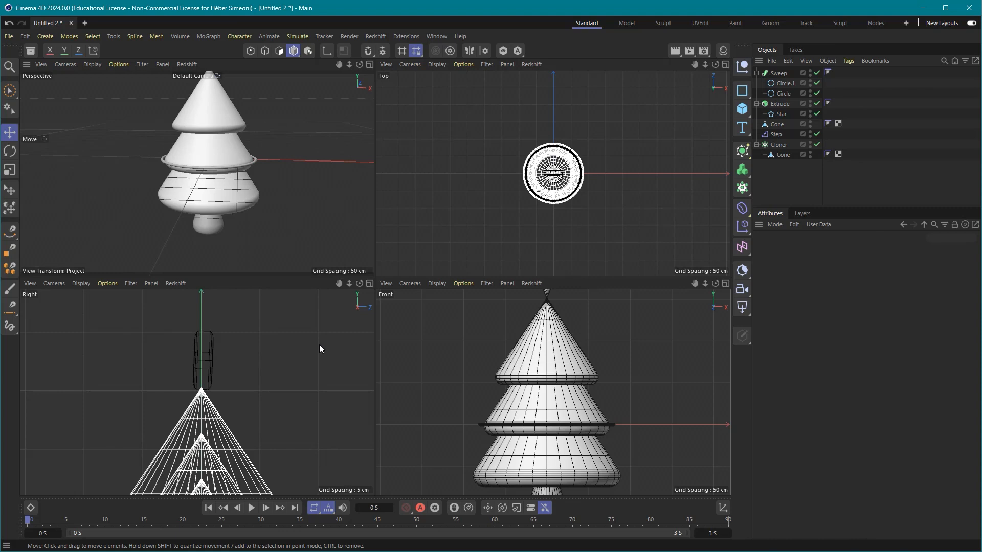
Set both the right and front views to plain Gouraud Shading and frame the tree in them.
scroll(289, 390, down, 5)
click(81, 283)
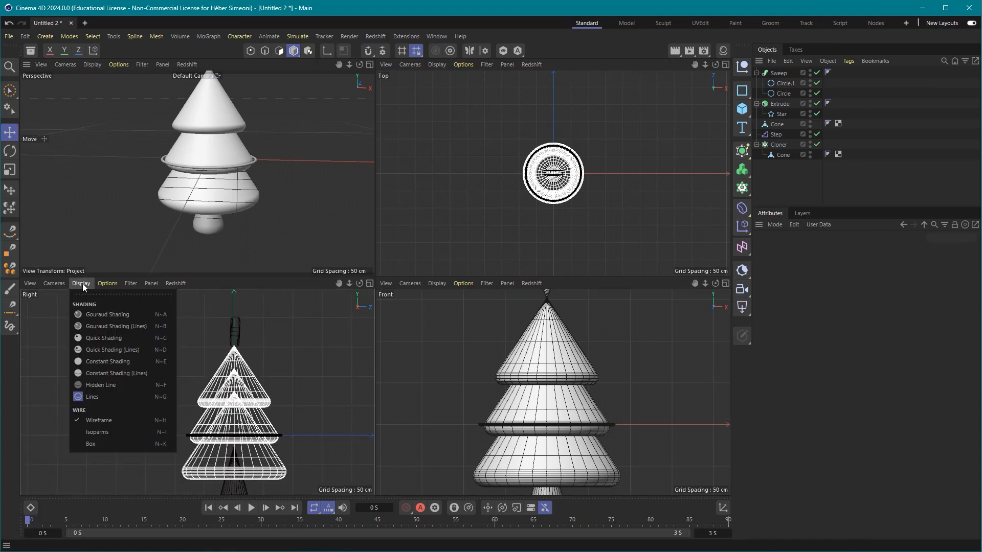
click(93, 324)
click(82, 285)
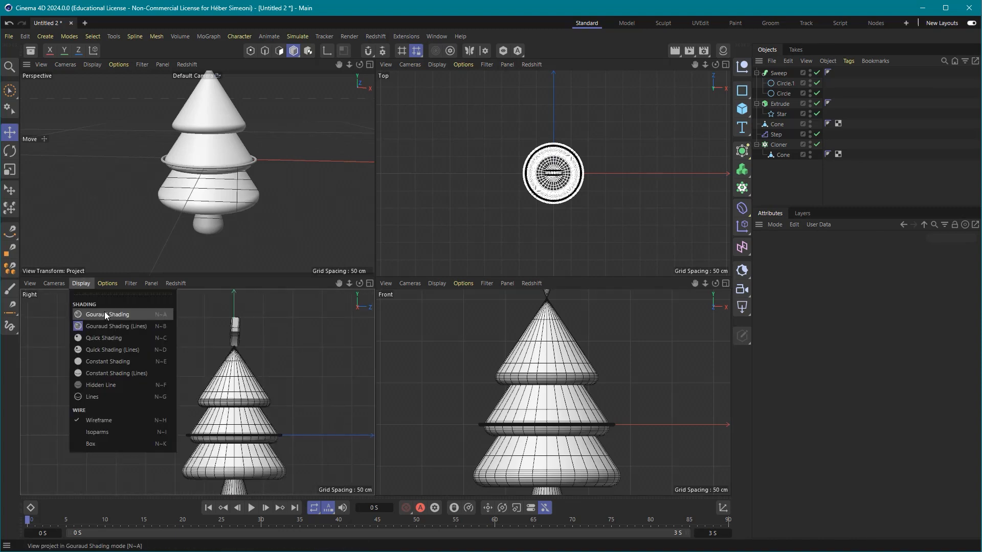
click(104, 313)
click(437, 283)
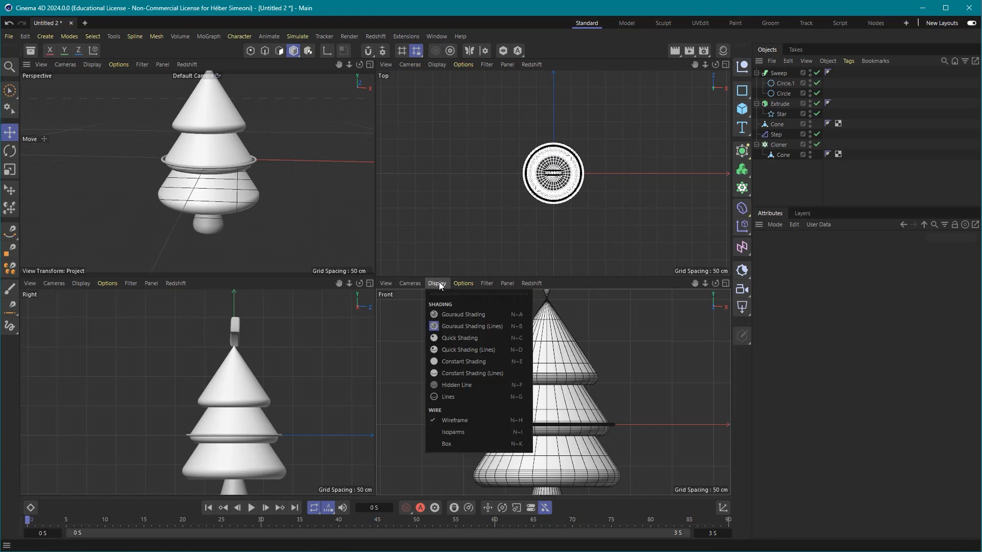
click(459, 312)
scroll(605, 374, down, 2)
scroll(605, 403, up, 3)
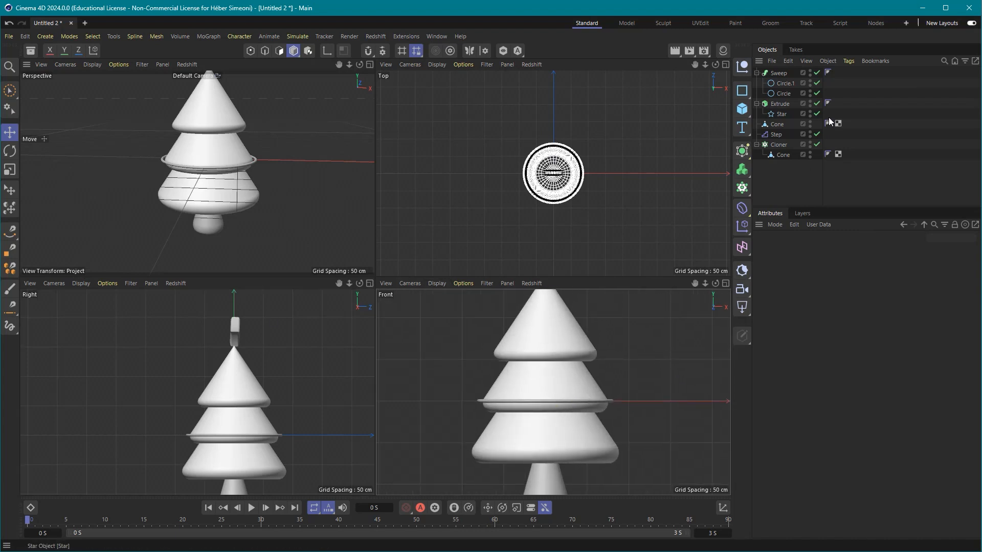
Move the swept ring down in the front view so it sits around the tree's bottom tier.
click(778, 72)
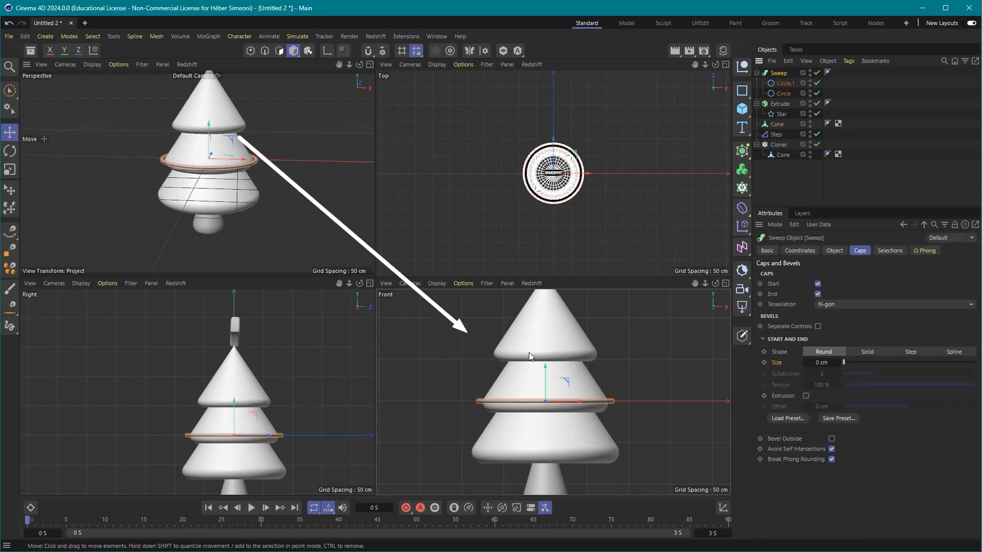
drag(547, 377, 554, 416)
scroll(614, 419, up, 3)
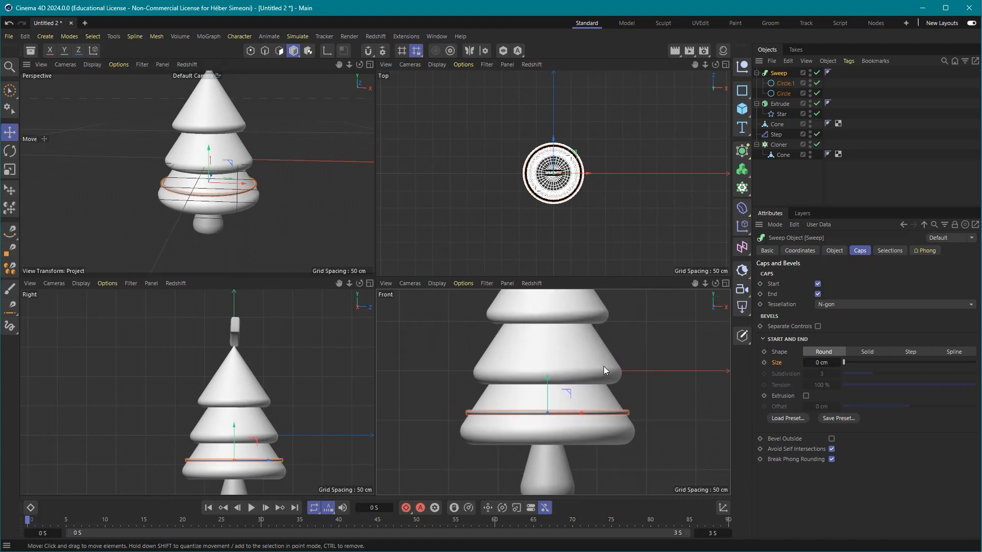
alt+drag(607, 381, 604, 389)
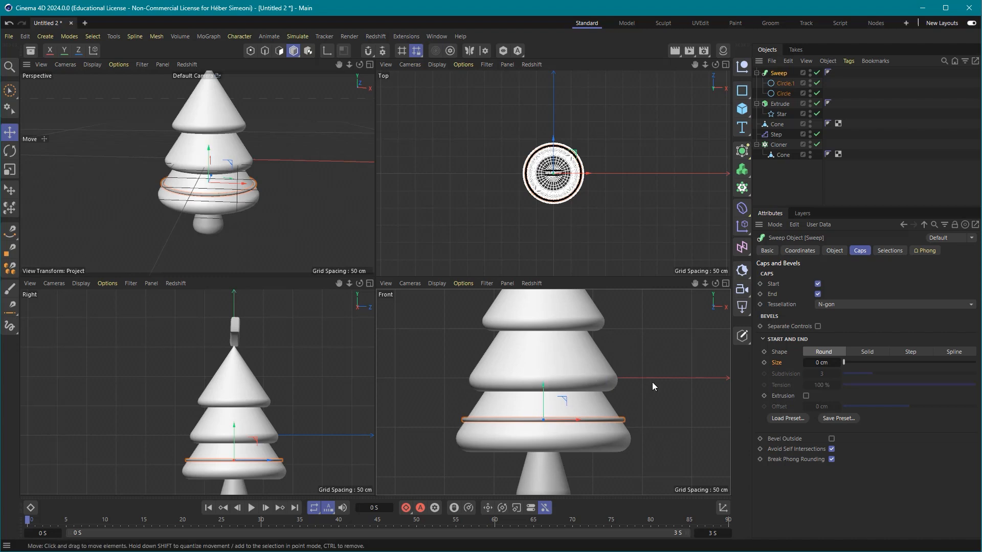
Duplicate the swept ring and move the copy up to the tree's middle tier.
mouse_move(937, 226)
mouse_down()
mouse_move(787, 77)
mouse_move(584, 441)
mouse_move(696, 247)
mouse_move(776, 77)
mouse_up()
key(Escape)
key(ctrl+c)
key(ctrl+v)
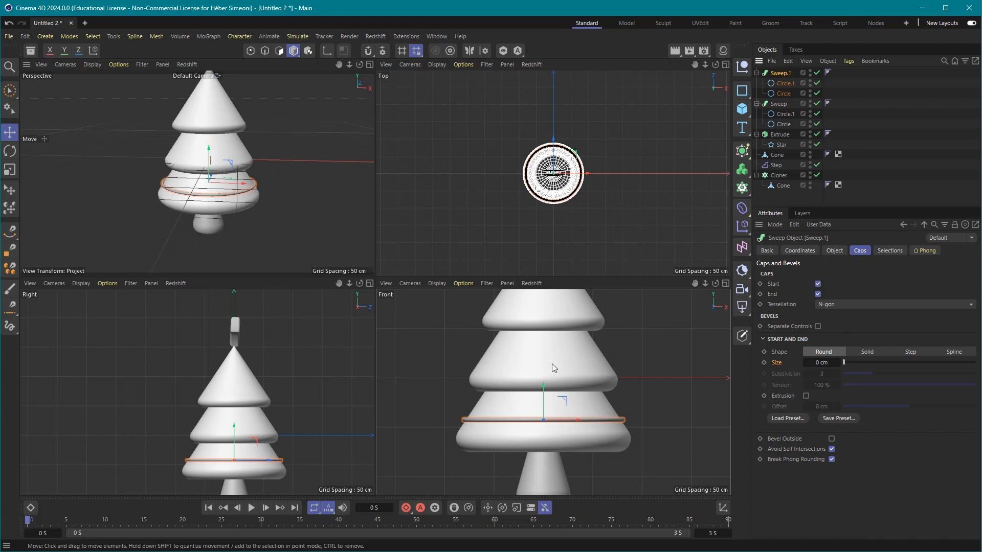
drag(543, 404, 546, 347)
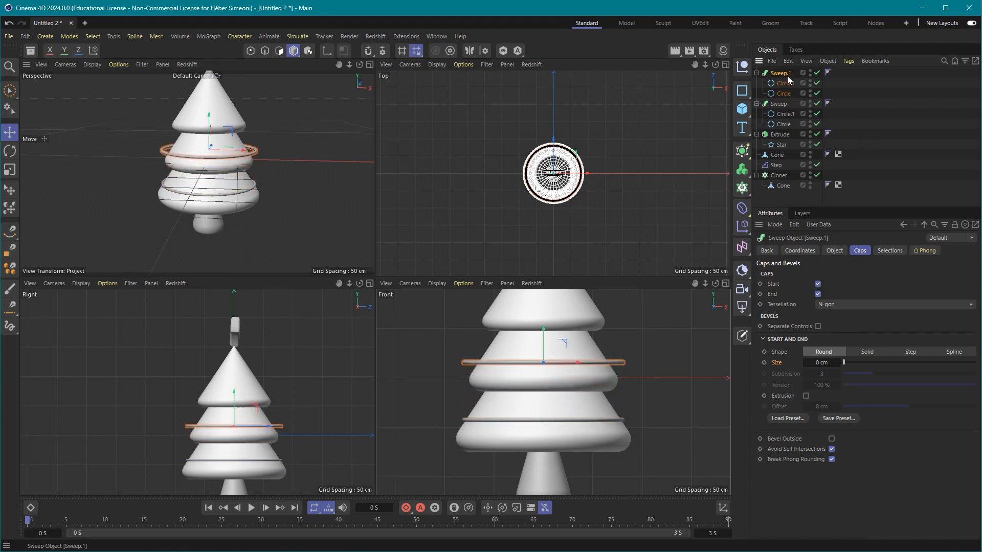
Duplicate the middle ring and move the copy up to the tree's top tier.
key(ctrl+c)
key(ctrl+v)
alt+middle_drag(643, 360, 637, 399)
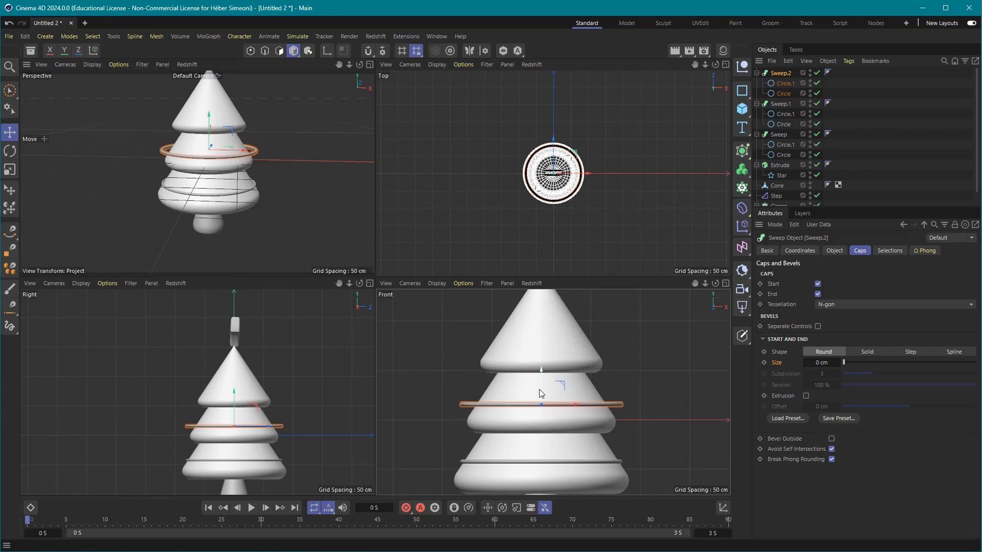
drag(543, 379, 544, 320)
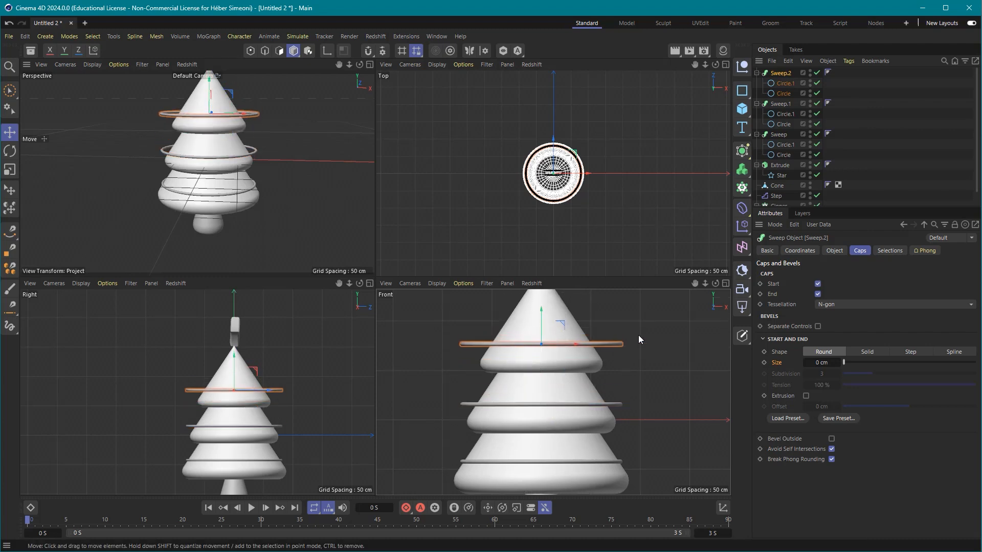
alt+drag(296, 184, 198, 214)
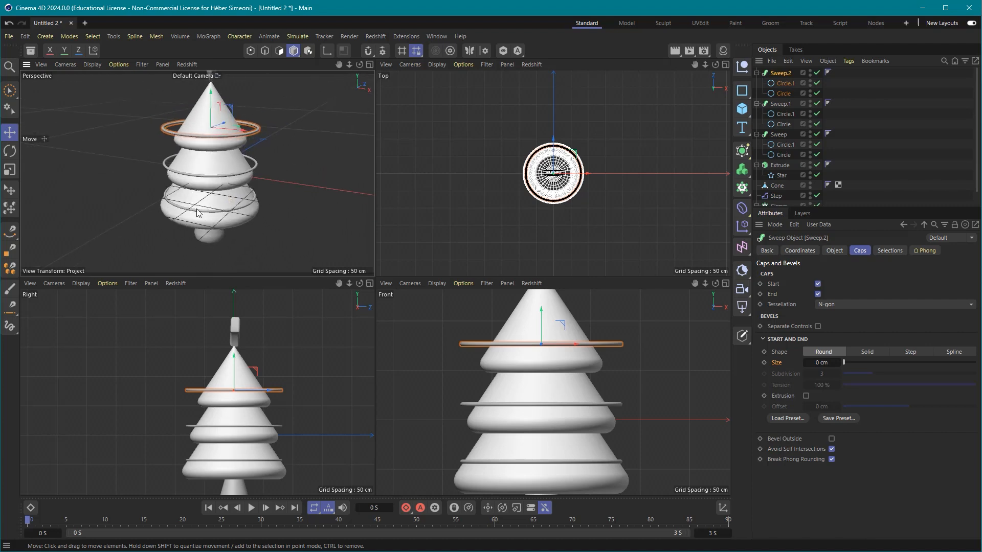
Scale down the path circle of the middle ring so the ring fits closely around the middle tier.
drag(702, 246, 788, 72)
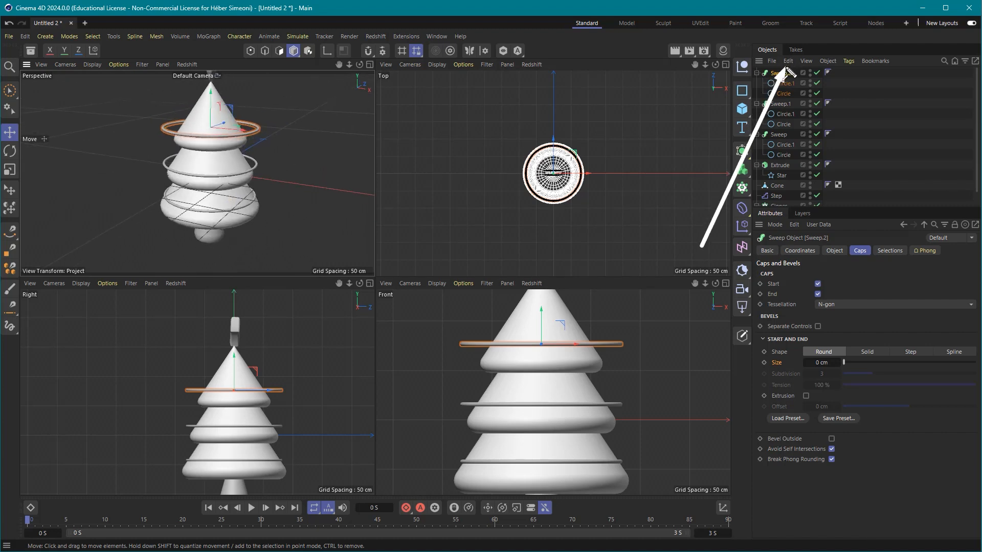
click(787, 124)
click(780, 134)
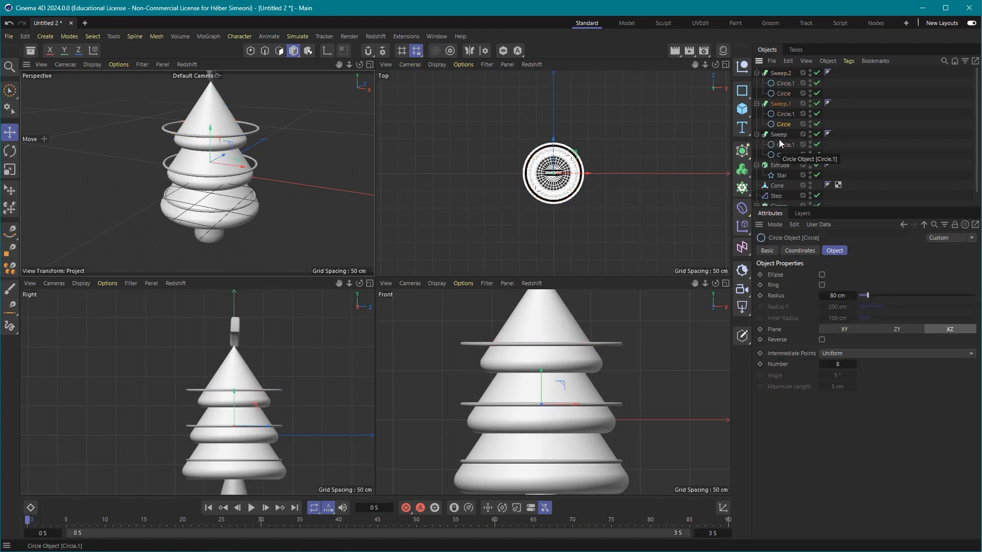
mouse_move(866, 84)
mouse_down()
mouse_move(793, 128)
mouse_move(625, 466)
mouse_up()
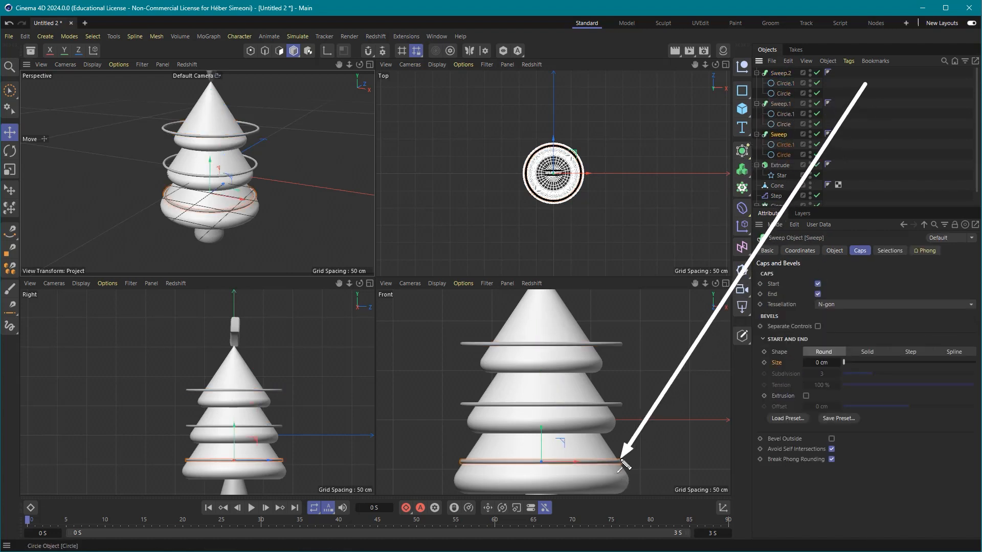
mouse_move(865, 83)
mouse_down()
mouse_move(697, 306)
mouse_move(790, 129)
mouse_up()
click(784, 124)
click(782, 104)
click(791, 125)
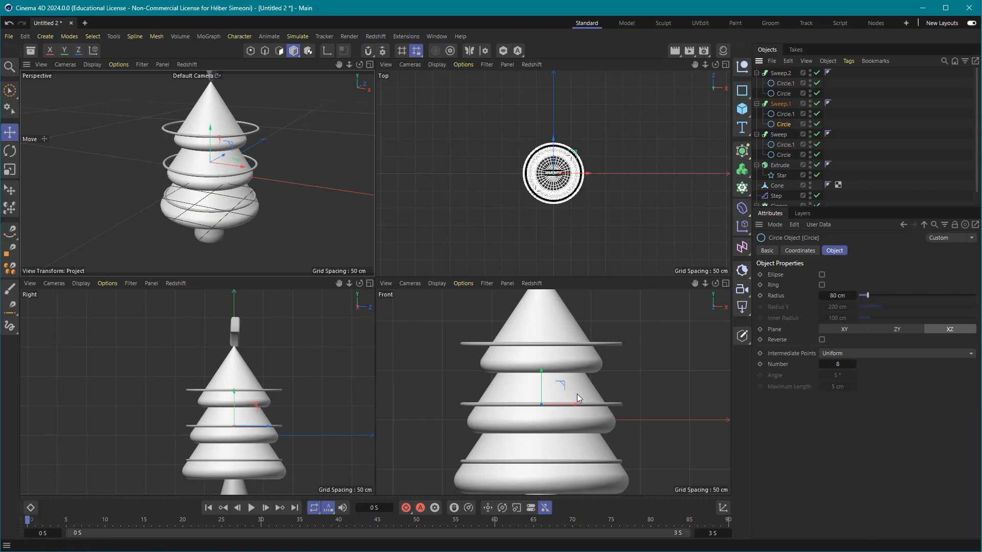
drag(174, 60, 147, 90)
drag(92, 137, 14, 171)
click(14, 171)
drag(708, 327, 650, 351)
Try scaling the top ring's path circle down to a radius of about 52.6 cm, and undo the scaling.
mouse_move(658, 273)
mouse_down()
mouse_move(599, 360)
mouse_move(756, 105)
mouse_up()
click(783, 93)
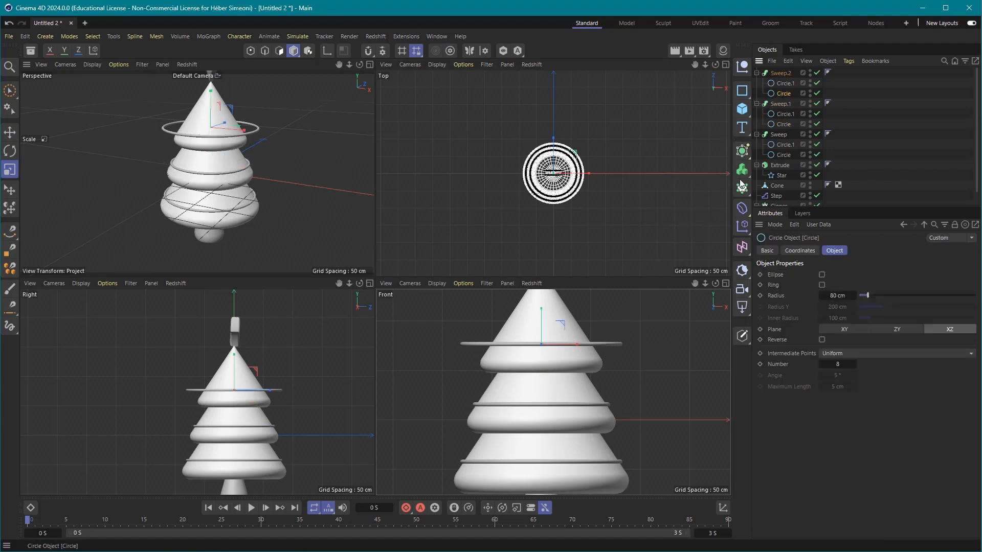
drag(671, 311, 548, 362)
mouse_move(949, 130)
mouse_down()
mouse_move(868, 92)
mouse_move(791, 76)
mouse_move(792, 95)
mouse_up()
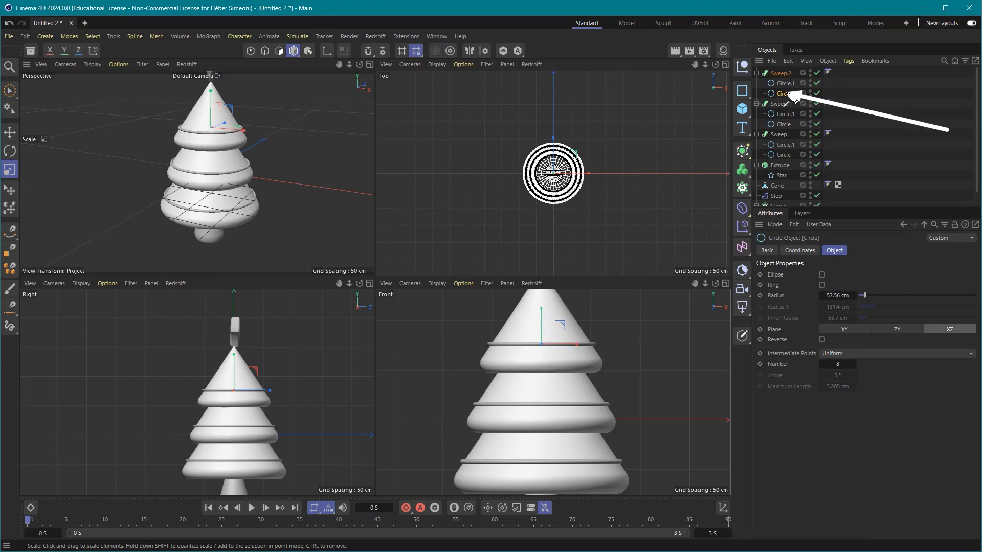
key(Escape)
click(782, 74)
key(ctrl+z)
key(ctrl+z)
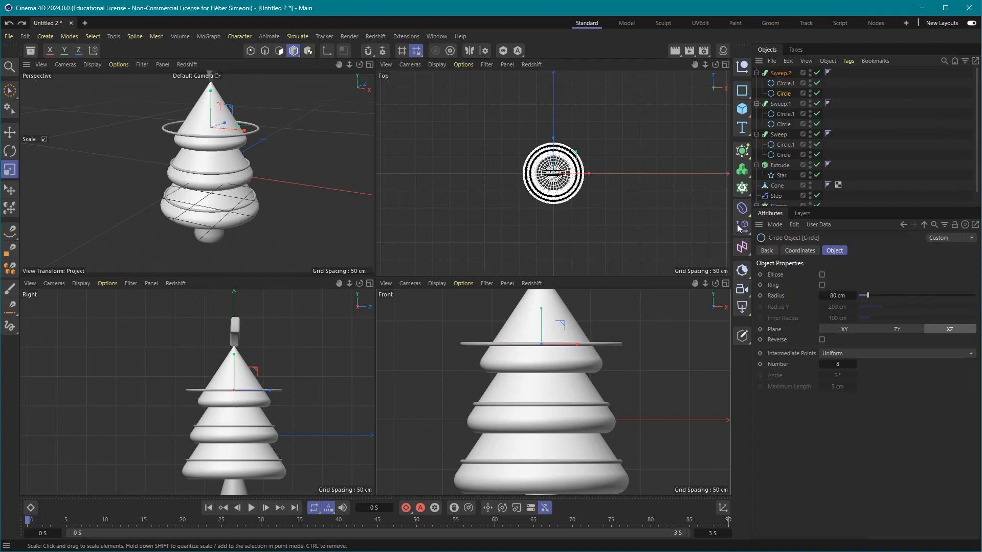
Try scaling down the top ring's whole Sweep object instead of its path circle, and undo it.
click(778, 74)
drag(653, 330, 563, 391)
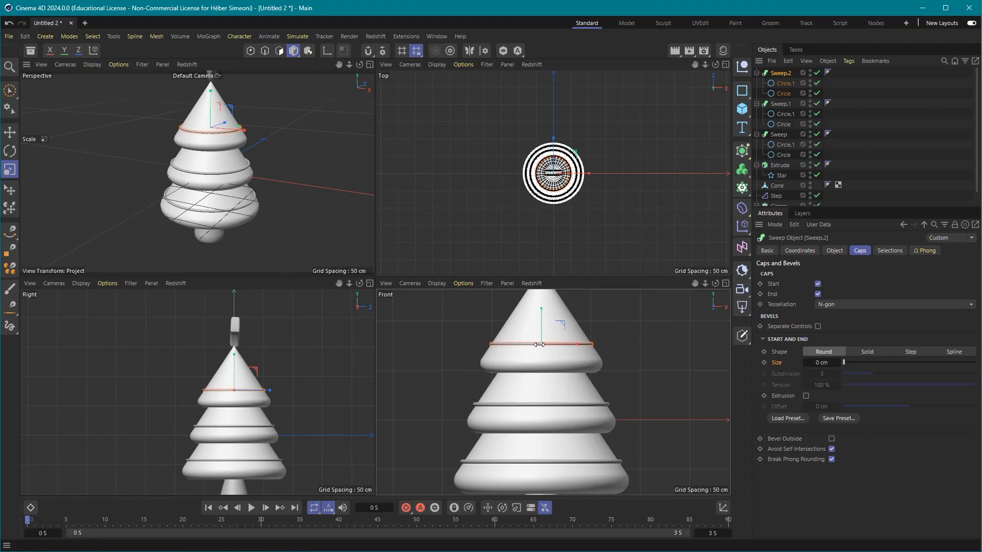
key(ctrl+z)
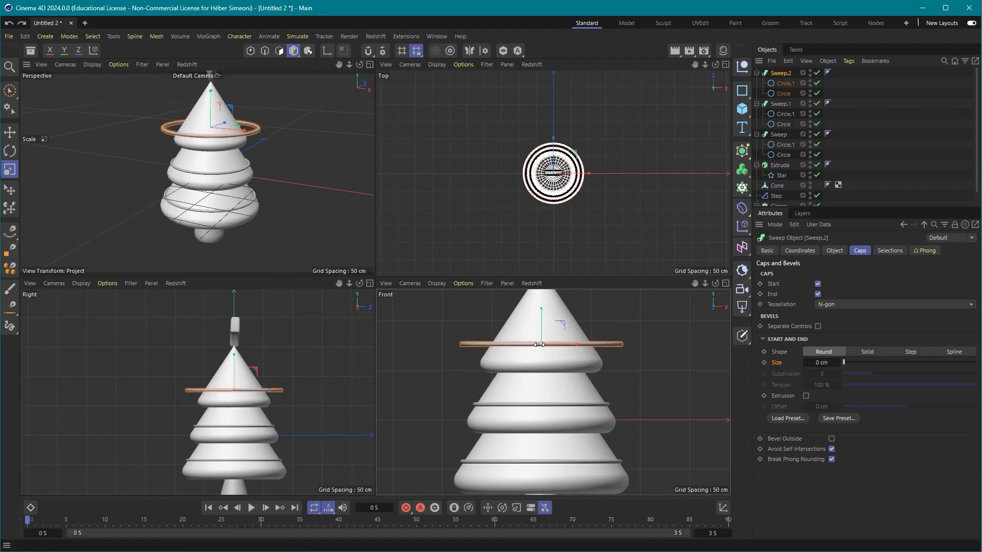
Scale the top ring's path circle down to a radius of about 52.2 cm to fit the top tier.
click(777, 93)
drag(669, 317, 560, 379)
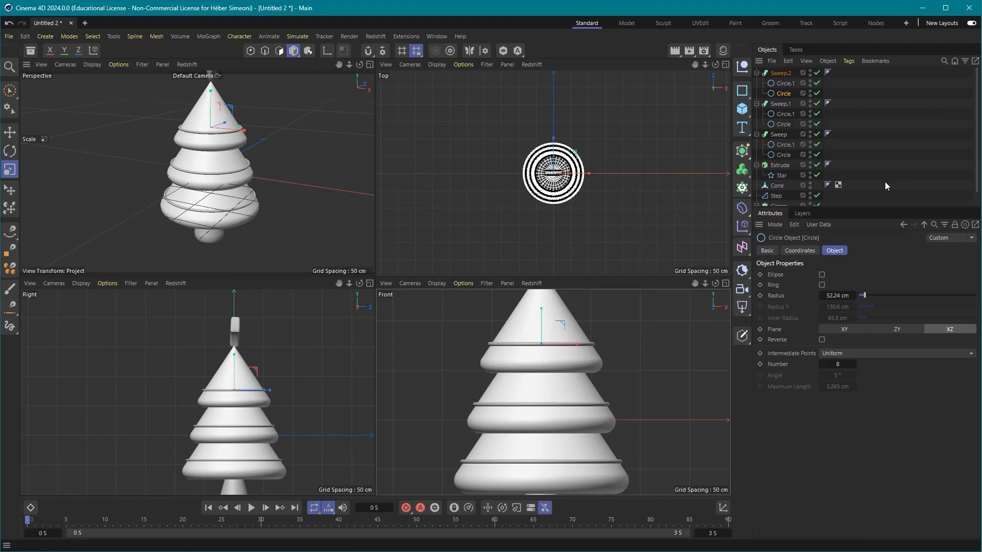
Tilt the bottom ring's path circle diagonally around the bottom tier by rotating it in the Front and Right views.
click(784, 155)
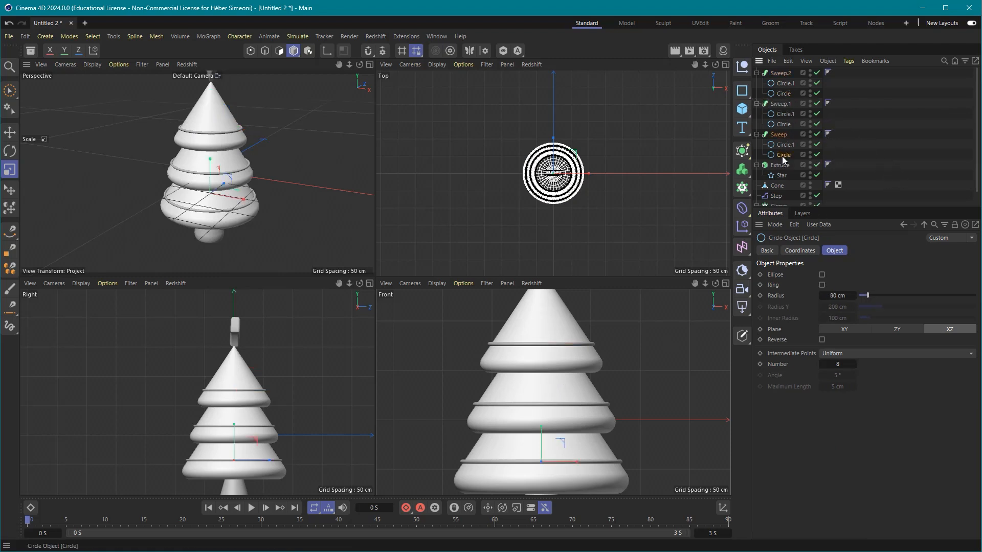
key(r)
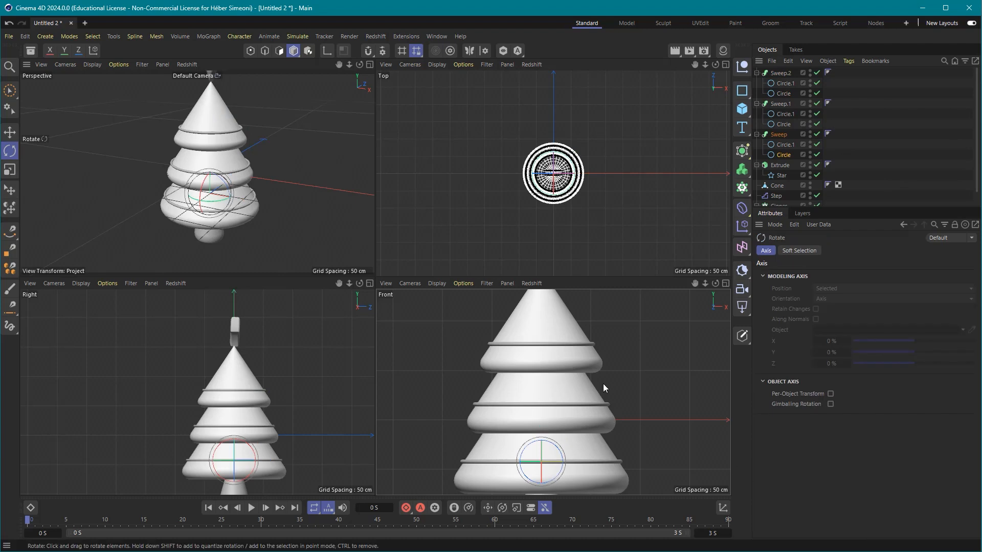
scroll(629, 398, down, 2)
drag(656, 409, 658, 437)
key(e)
scroll(301, 415, up, 3)
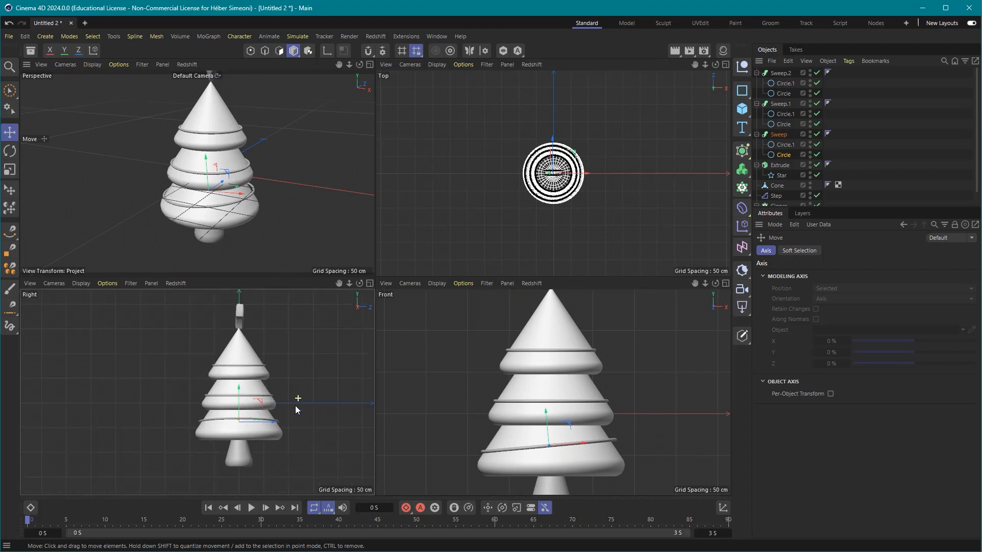
key(r)
drag(312, 395, 312, 415)
key(e)
Tilt the middle ring's path circle in the opposite direction to the bottom ring, and raise the bottom ring's path circle slightly.
click(784, 124)
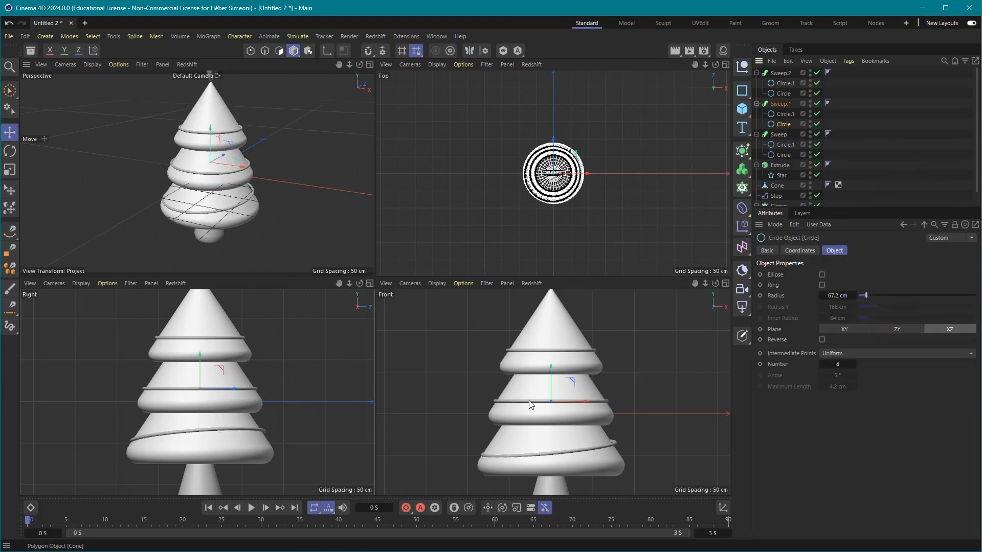
key(r)
drag(643, 362, 629, 375)
key(e)
drag(271, 377, 297, 363)
click(784, 154)
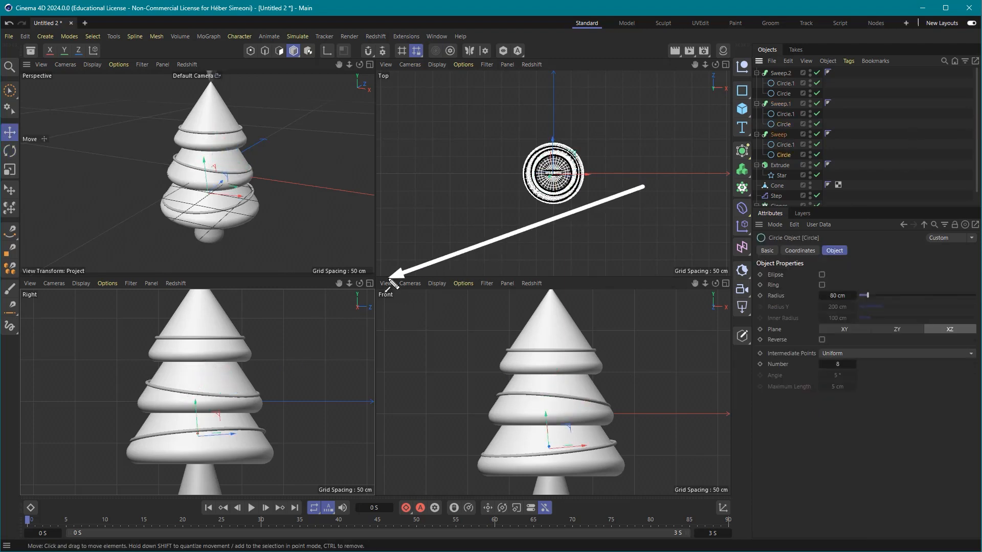
drag(664, 433, 664, 432)
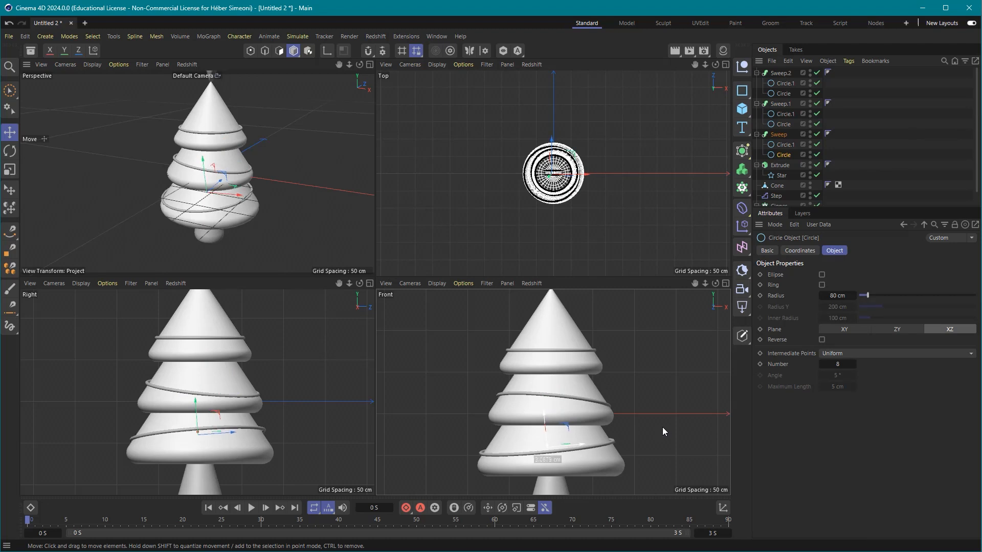
Tilt the top ring's path circle diagonally around the top tier in the Front and Right views.
click(784, 93)
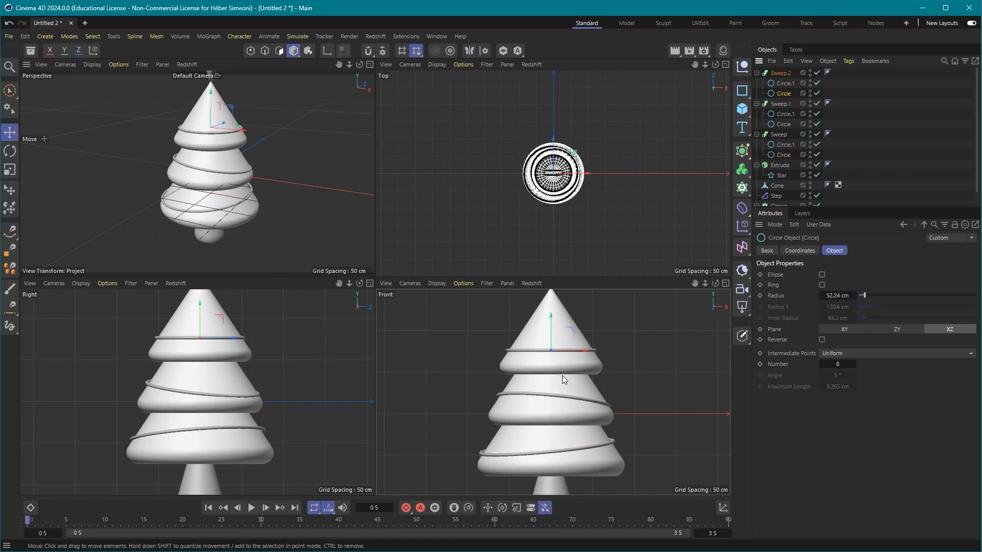
key(r)
drag(645, 312, 629, 330)
key(e)
drag(276, 314, 312, 326)
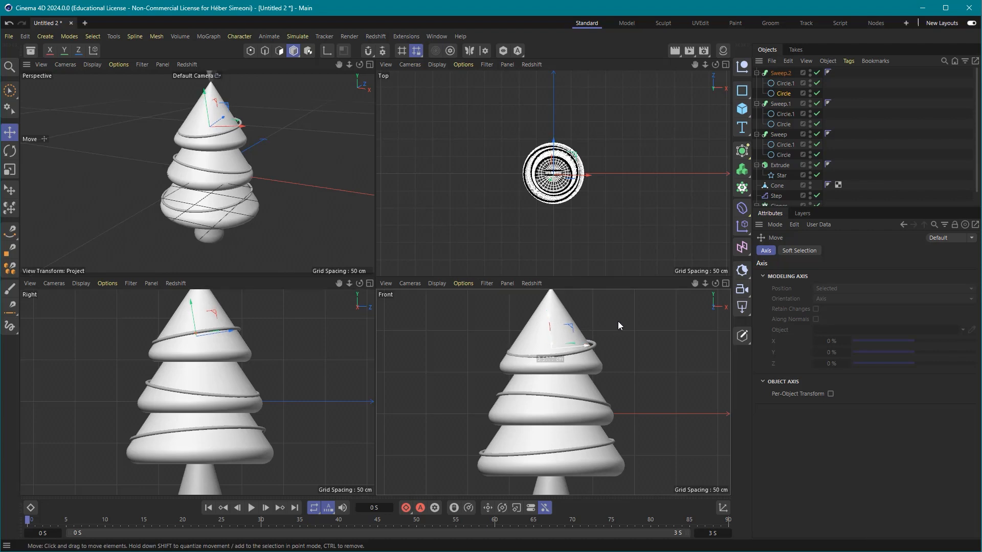
key(F1)
alt+drag(527, 250, 419, 250)
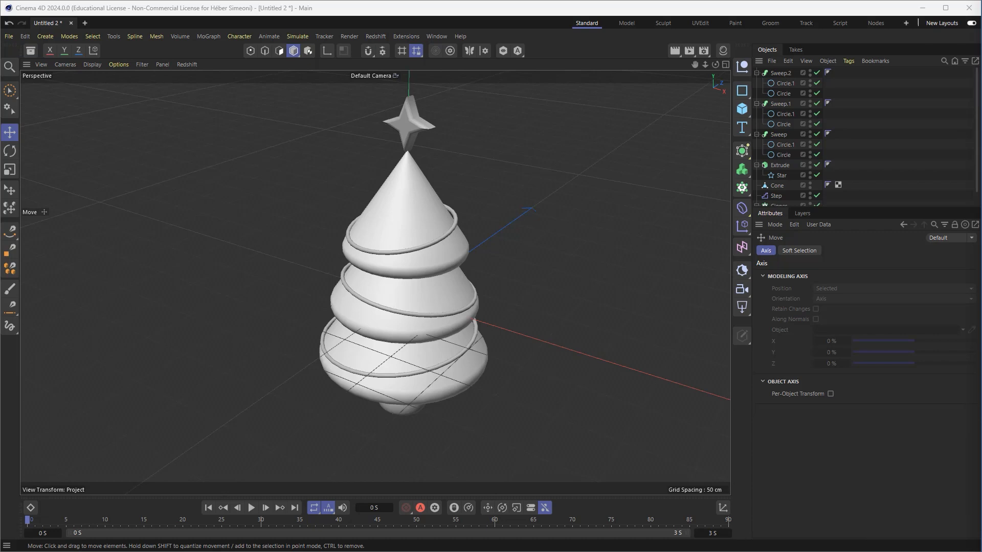
middle_click(539, 377)
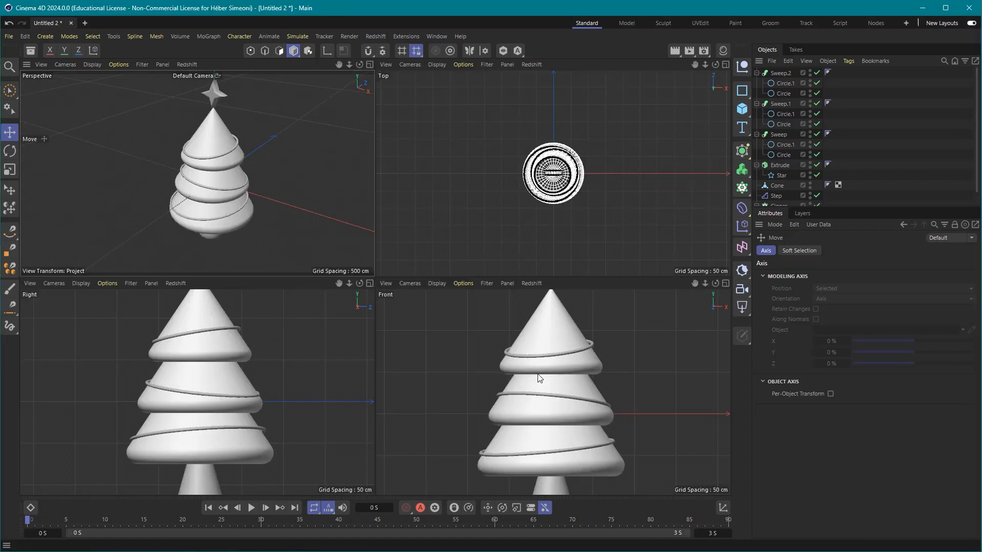
Move the top ring's path circle up to the narrower part of the top tier.
click(781, 94)
scroll(595, 410, up, 2)
alt+middle_drag(581, 355, 581, 443)
key(w)
drag(532, 376, 532, 344)
click(628, 327)
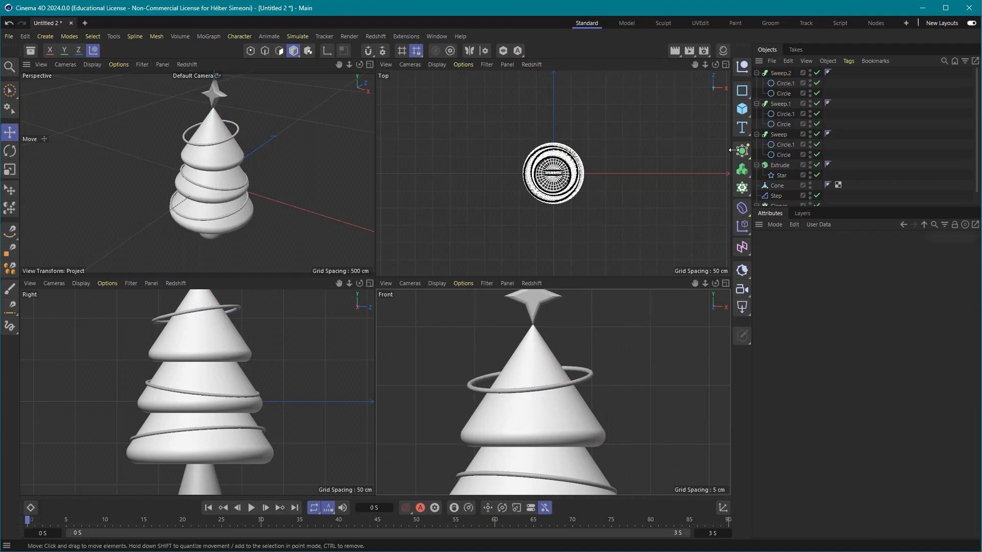
Scale down the top ring's path circle so the ring fits closely around the upper part of the top tier.
click(784, 93)
key(w)
key(r)
drag(614, 355, 542, 377)
key(t)
key(e)
key(w)
scroll(642, 369, down, 5)
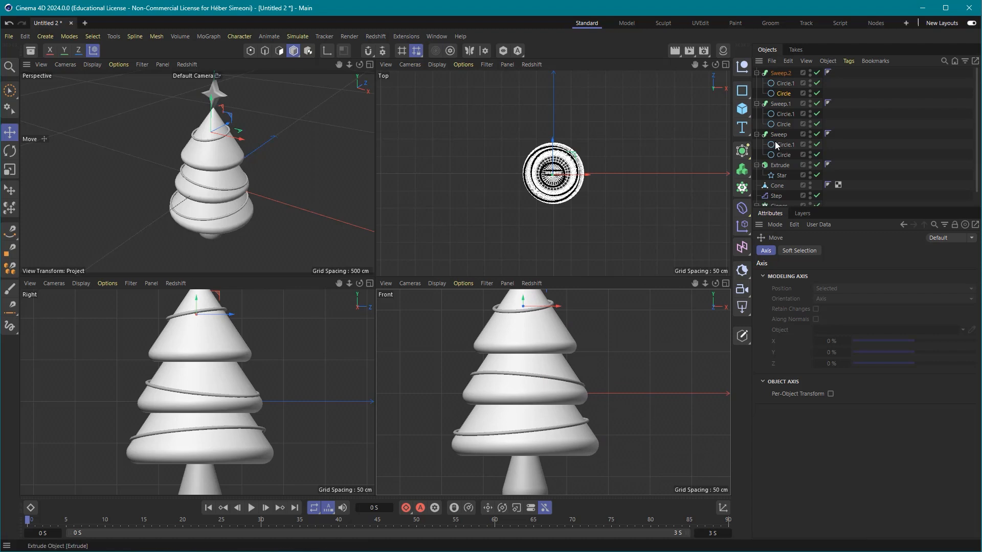
Raise the middle and bottom rings' path circles slightly and scale both down to fit their tiers.
click(532, 373)
drag(529, 354, 528, 349)
click(785, 155)
drag(521, 392, 521, 387)
key(t)
drag(632, 355, 624, 360)
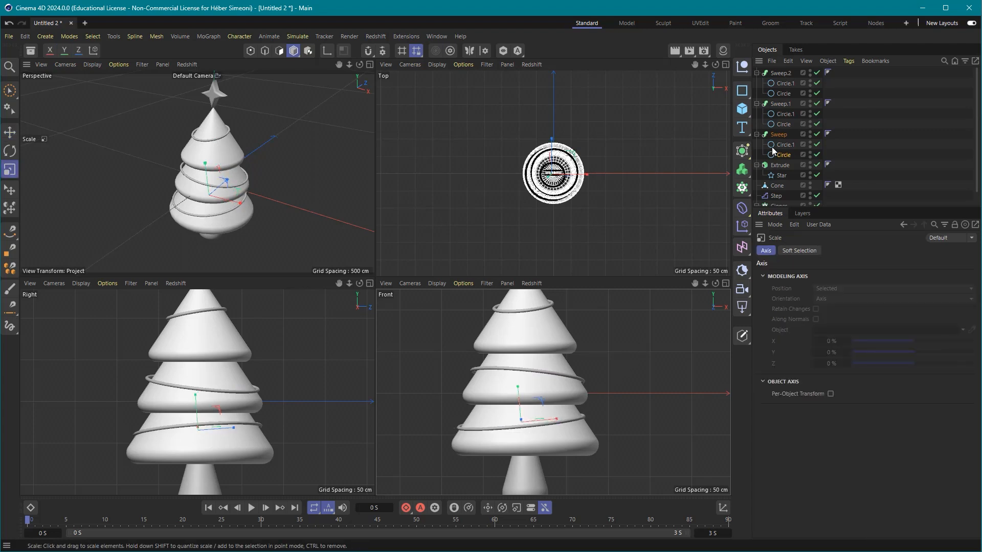
click(784, 124)
drag(653, 320, 646, 322)
Add a Sphere primitive and move it along the X axis to stand beside the tree.
middle_click(345, 220)
alt+middle_drag(527, 217, 521, 208)
click(520, 208)
scroll(515, 220, down, 3)
alt+drag(495, 253, 483, 204)
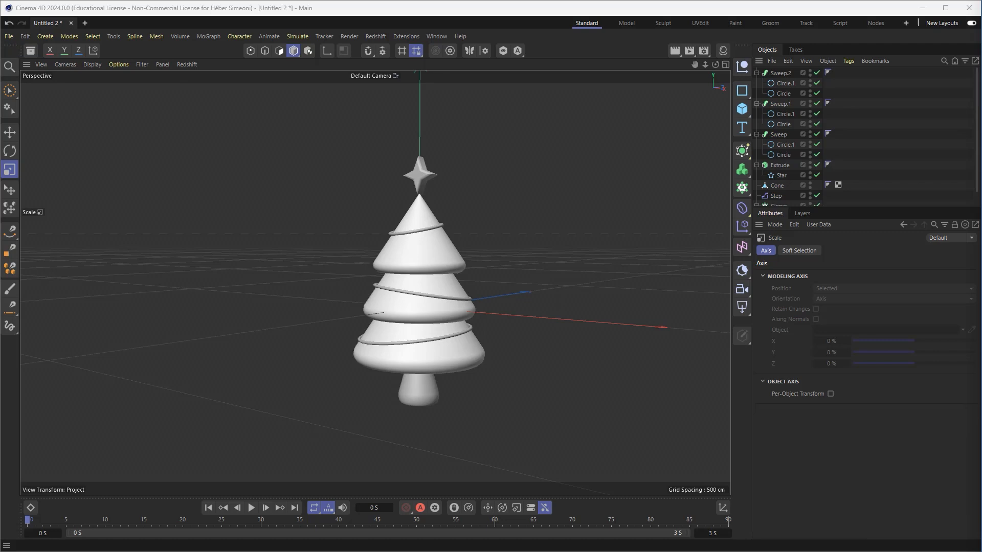
scroll(557, 262, up, 2)
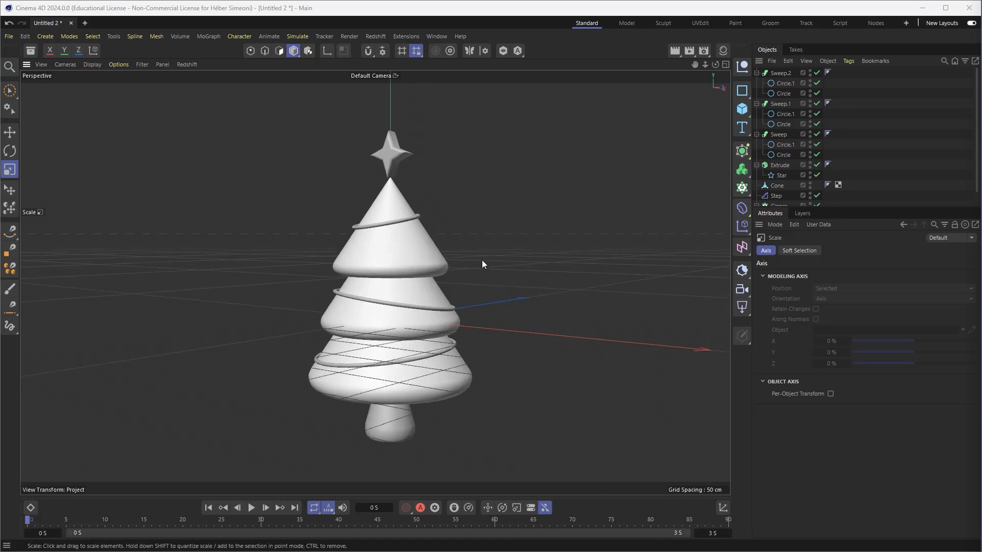
click(741, 110)
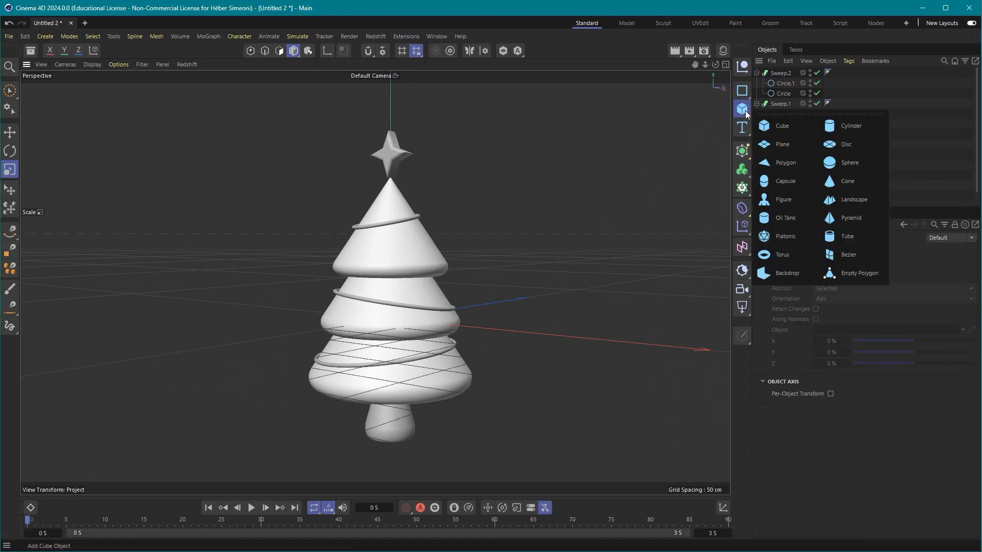
click(851, 164)
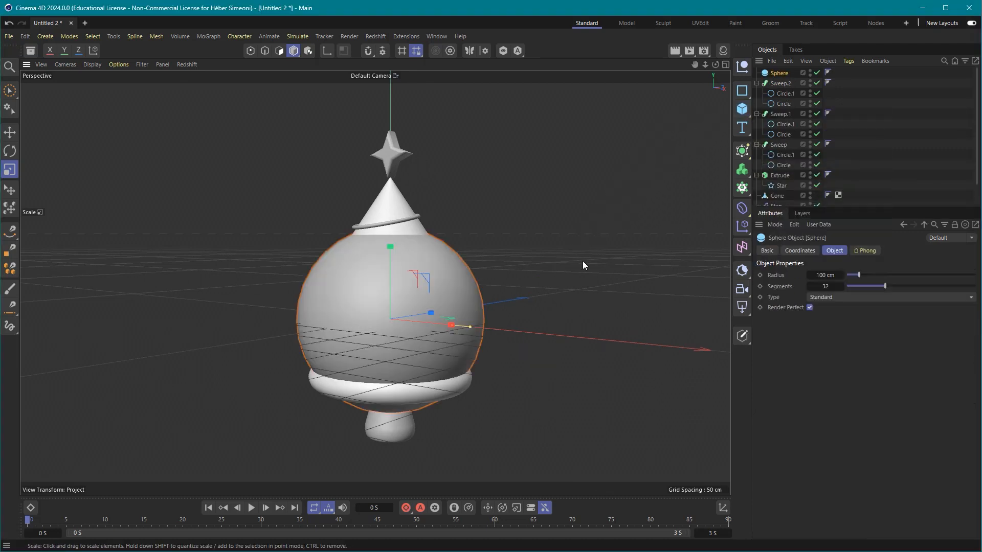
click(9, 132)
alt+drag(475, 345, 524, 211)
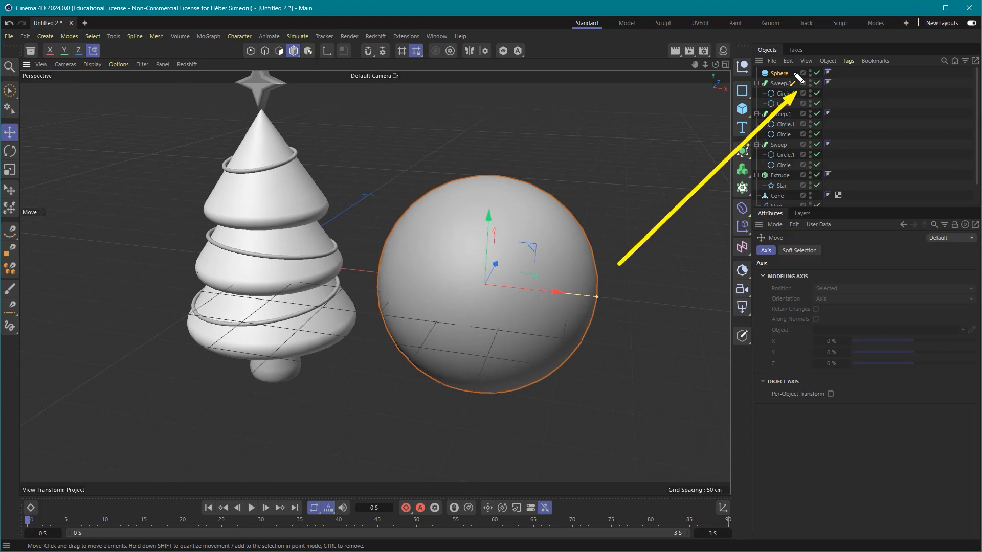
Set the sphere's radius to 15 cm.
click(776, 74)
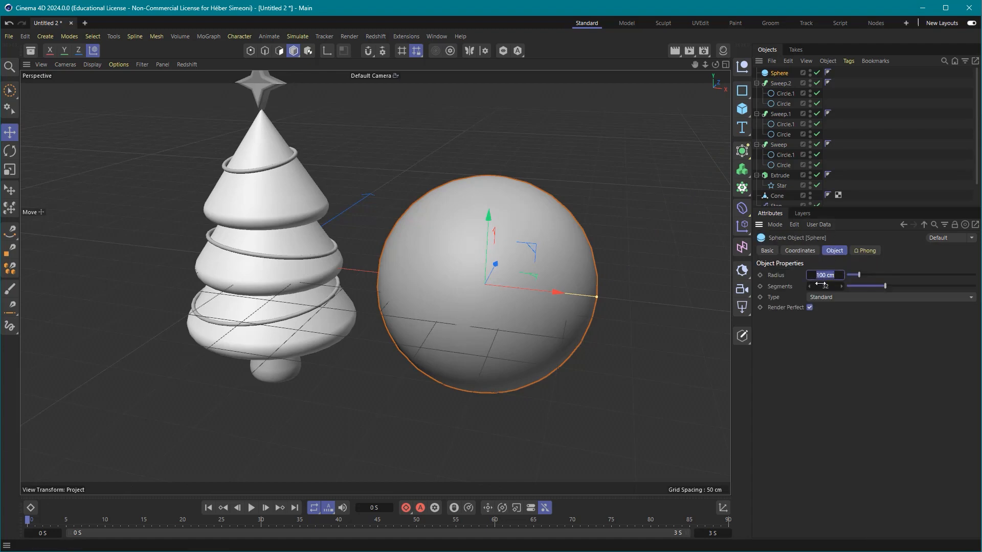
key(Return)
alt+middle_drag(363, 245, 417, 271)
alt+drag(416, 271, 451, 257)
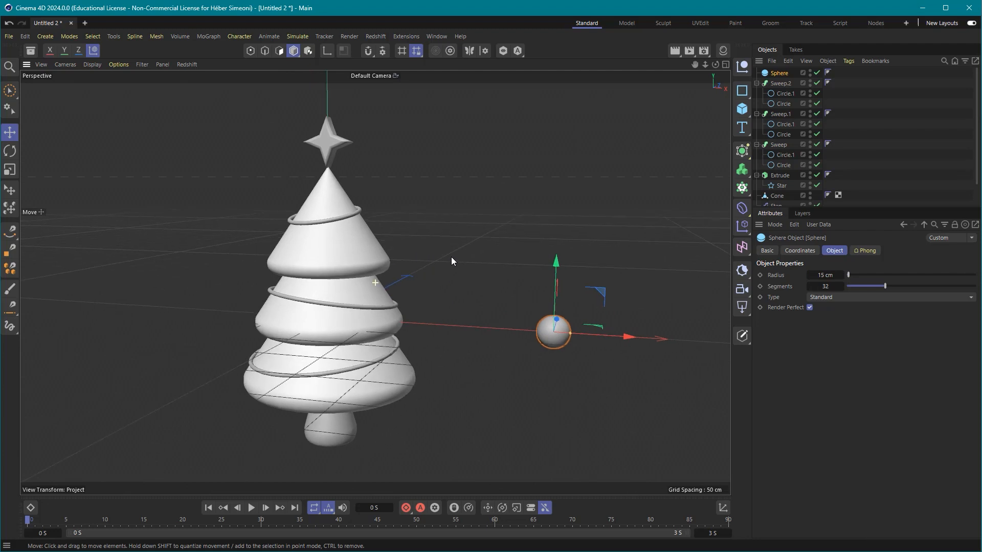
drag(560, 215, 331, 301)
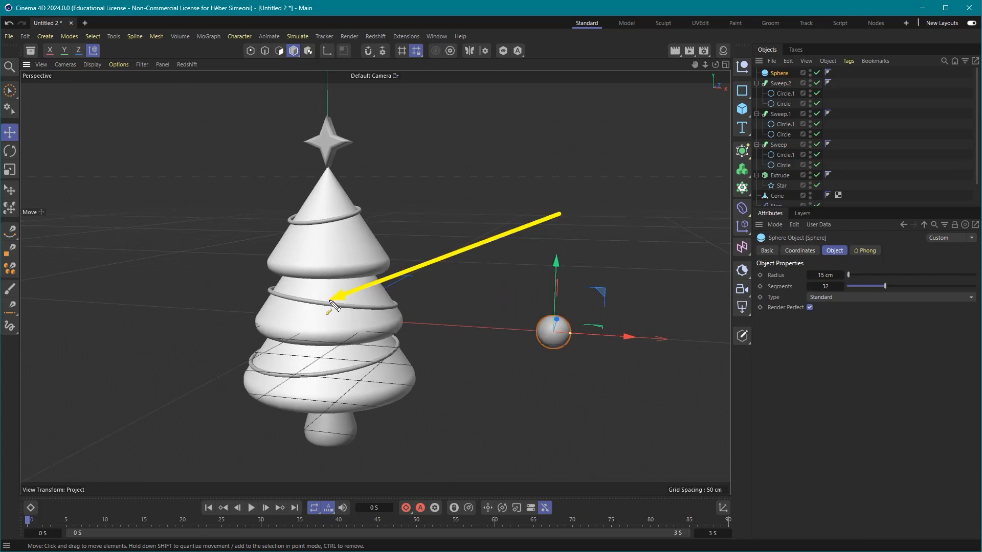
drag(622, 210, 566, 327)
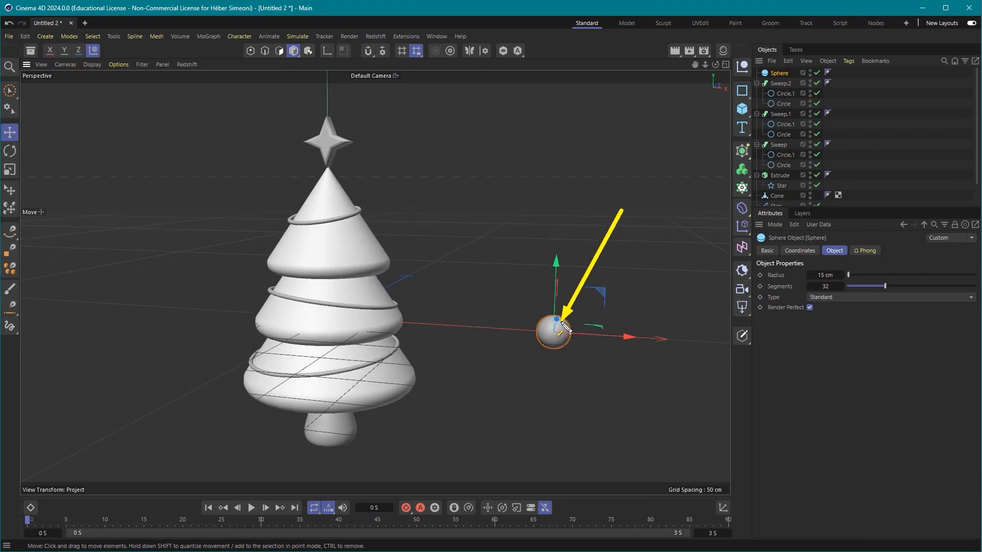
mouse_move(587, 227)
mouse_down()
mouse_move(560, 320)
mouse_move(807, 230)
mouse_move(790, 228)
mouse_move(829, 255)
mouse_move(824, 278)
mouse_move(530, 281)
mouse_up()
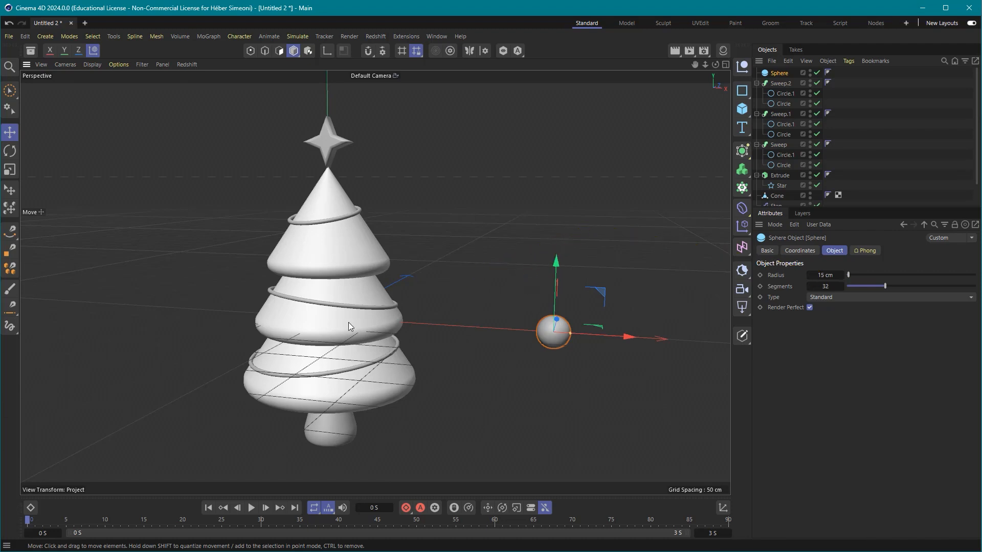
Try placing the sphere on the tree by moving it freely without snapping, and check its depth from another angle.
alt+middle_drag(491, 290, 501, 278)
alt+drag(500, 278, 501, 292)
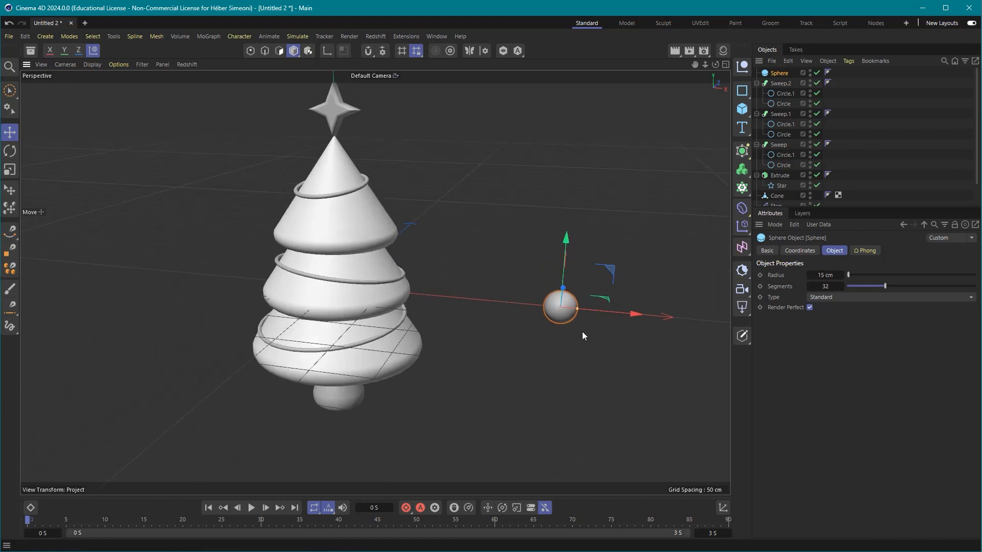
drag(588, 311, 364, 346)
alt+drag(469, 315, 557, 359)
alt+drag(474, 325, 571, 305)
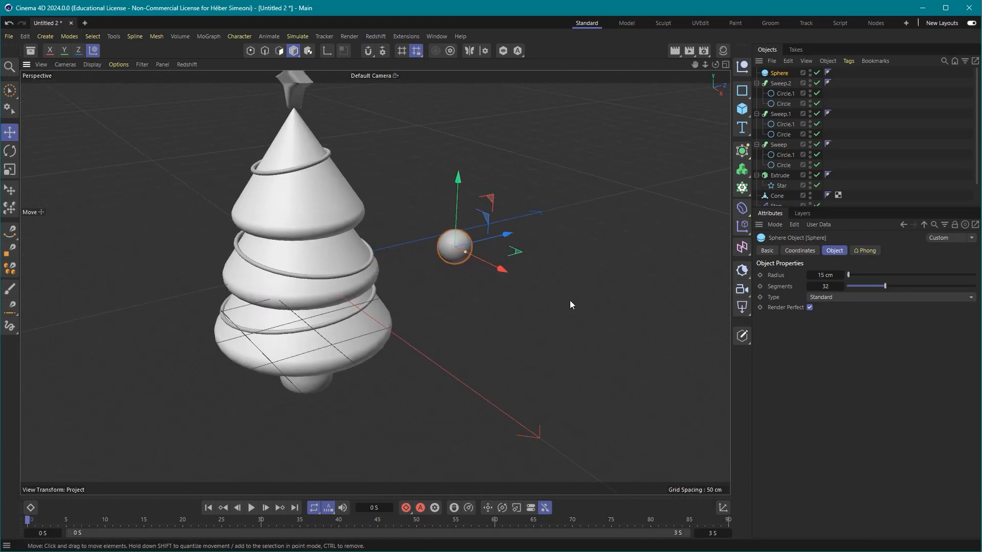
Enable snapping and set Polygon as the only snap target.
drag(370, 361, 354, 165)
drag(343, 110, 368, 57)
click(368, 51)
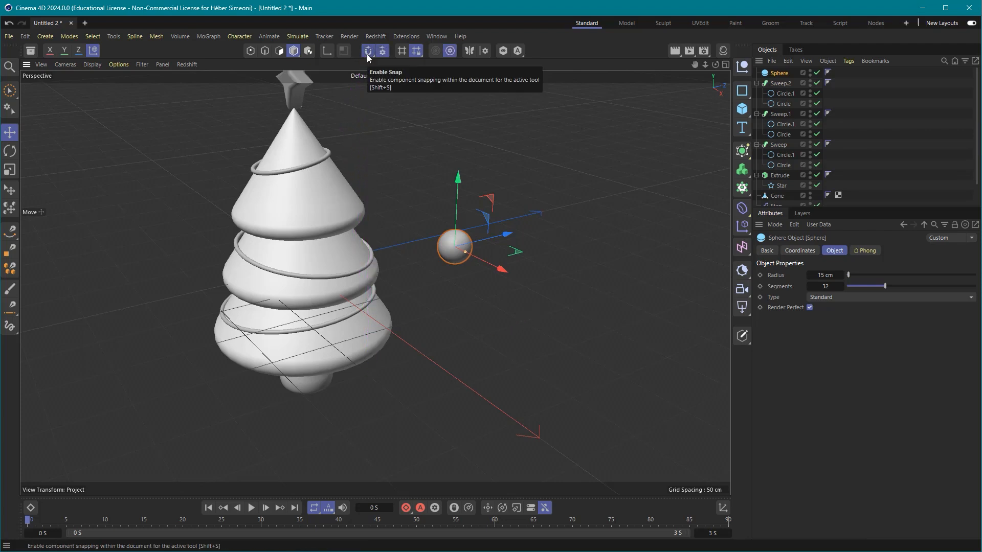
drag(354, 219, 389, 61)
click(382, 51)
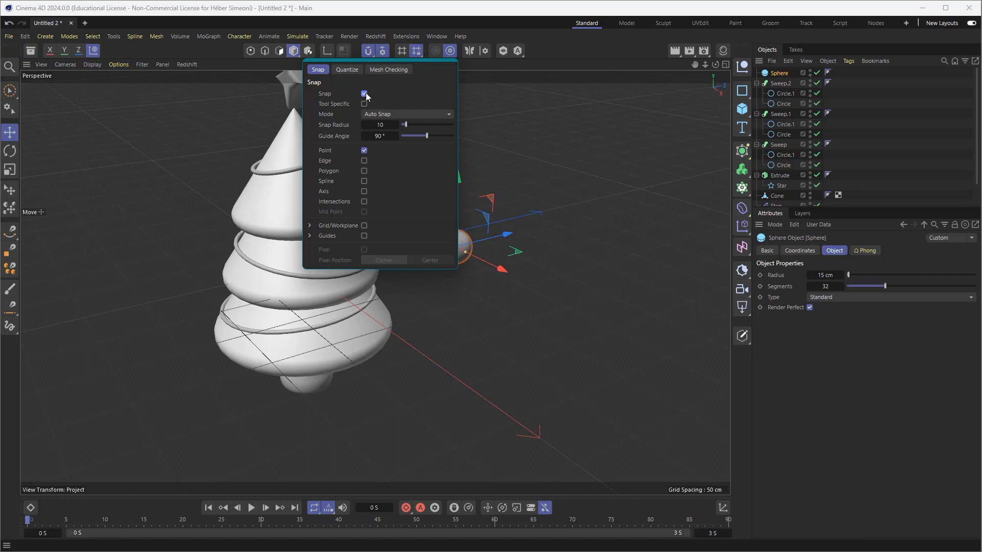
click(364, 171)
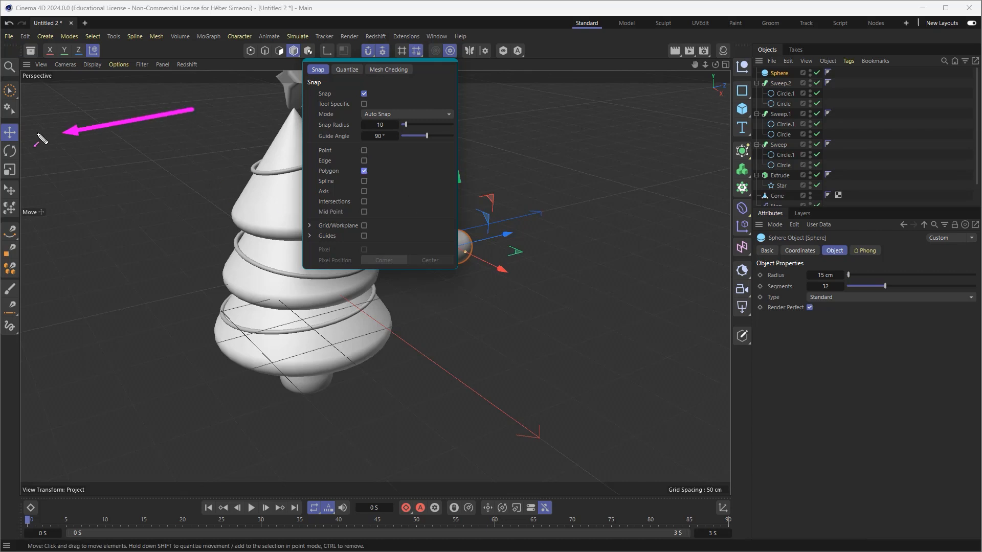
Move the sphere onto the surface of the middle tier, snapping it beside the ring.
click(11, 134)
drag(454, 246, 293, 268)
alt+middle_drag(278, 288, 536, 272)
alt+drag(535, 272, 561, 273)
drag(369, 267, 341, 259)
alt+middle_drag(534, 195, 533, 208)
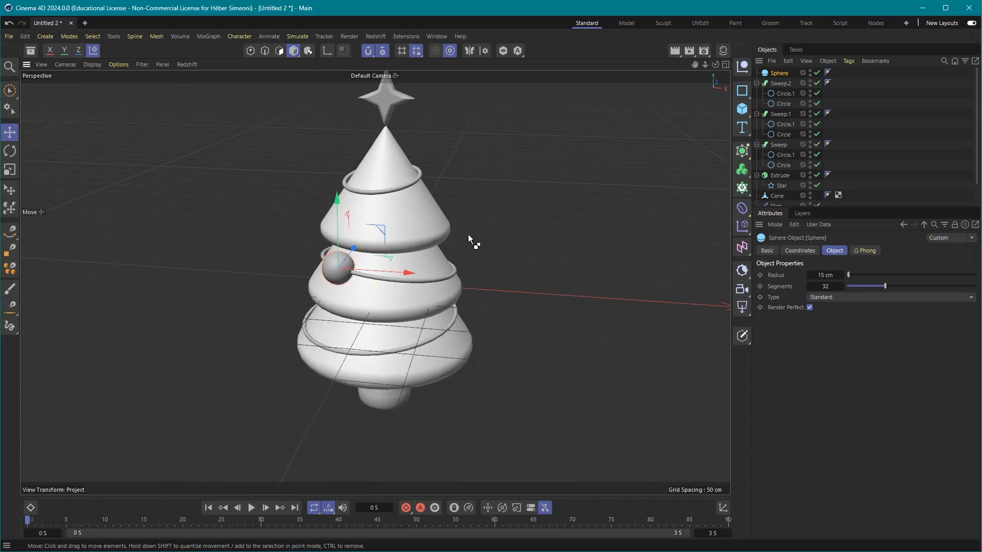
Try copying and pasting the sphere and moving the copy across the tier, and undo it.
key(ctrl+c)
key(ctrl+v)
drag(407, 273, 444, 268)
key(ctrl+z)
key(ctrl+z)
Duplicate the sphere twice around the middle tier, snapping each copy to the surface along the ring.
ctrl+drag(408, 273, 438, 267)
alt+drag(525, 269, 396, 322)
alt+drag(588, 301, 434, 302)
ctrl+drag(360, 307, 466, 343)
alt+drag(523, 261, 606, 307)
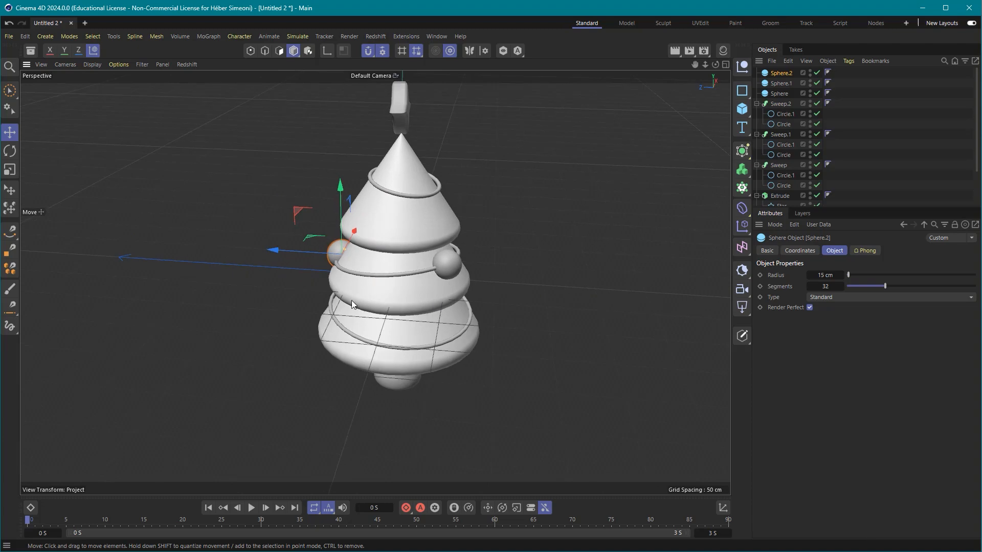
Duplicate the sphere several times around the bottom tier along its ring, and nudge one sphere slightly along the surface.
ctrl+drag(351, 299, 378, 344)
alt+drag(556, 347, 499, 338)
ctrl+drag(361, 344, 486, 370)
alt+drag(602, 343, 470, 339)
alt+middle_drag(471, 338, 477, 304)
ctrl+drag(260, 328, 364, 364)
alt+drag(506, 353, 490, 352)
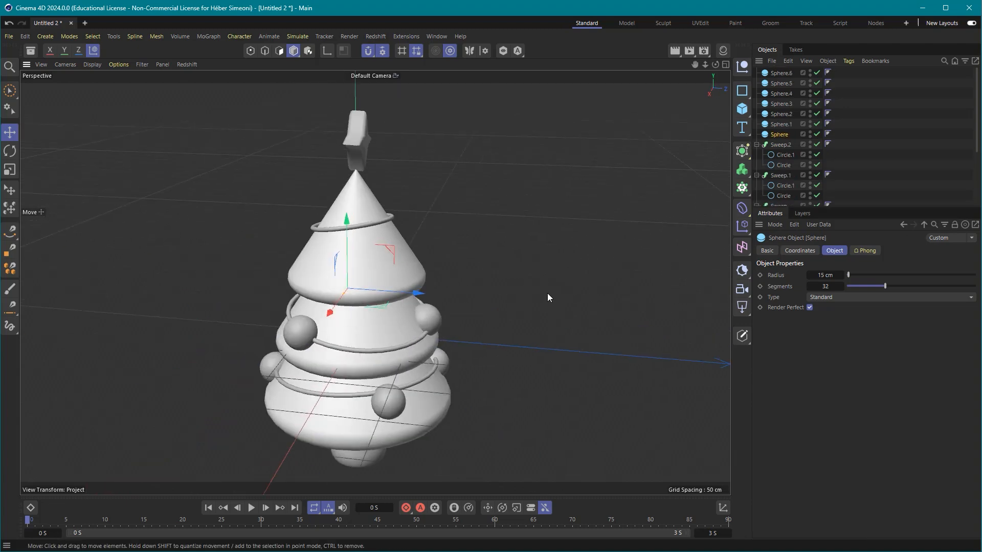
alt+drag(547, 293, 434, 377)
click(361, 352)
mouse_move(369, 353)
mouse_down()
mouse_move(342, 358)
mouse_move(373, 357)
mouse_up()
Duplicate the sphere three times around the top tier along its ring, and clear the selection.
alt+drag(450, 320, 548, 324)
ctrl+drag(480, 338, 348, 291)
ctrl+drag(330, 282, 386, 312)
alt+drag(386, 312, 332, 314)
ctrl+drag(306, 299, 488, 307)
click(471, 282)
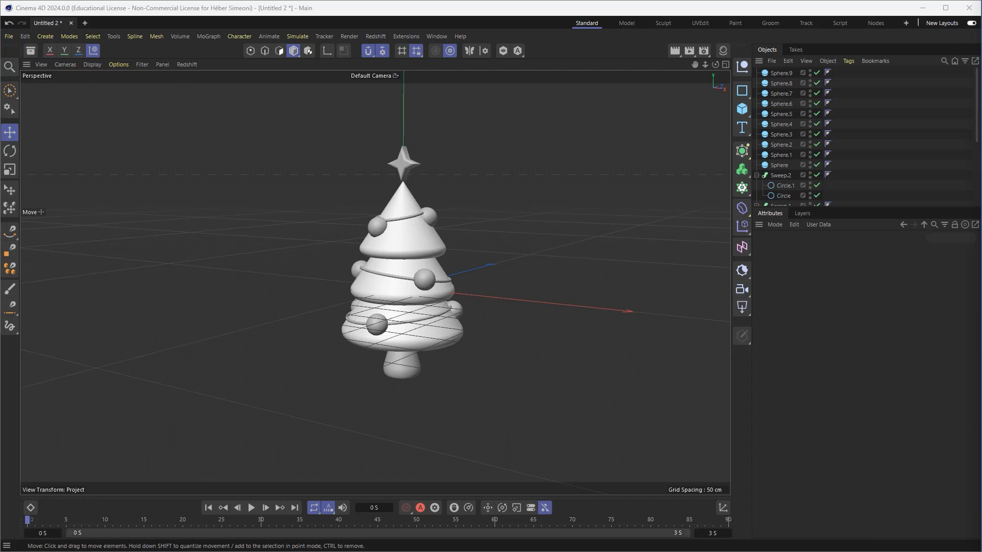
click(558, 267)
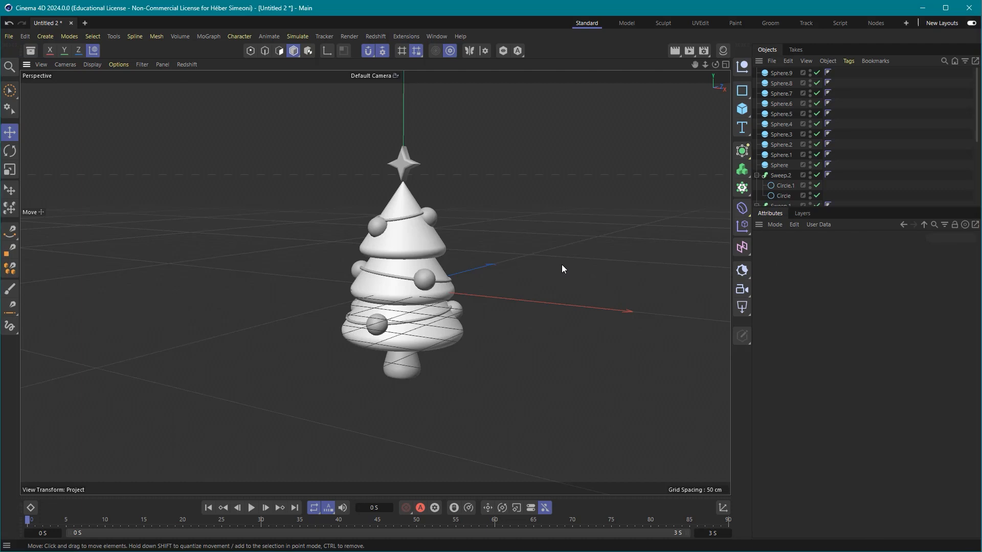
scroll(539, 246, up, 2)
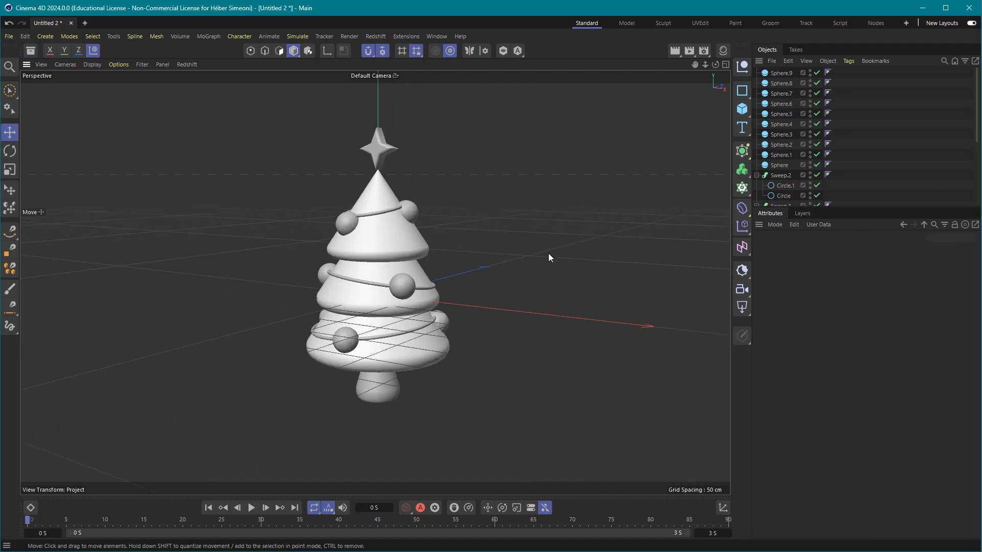
alt+middle_drag(547, 251, 579, 266)
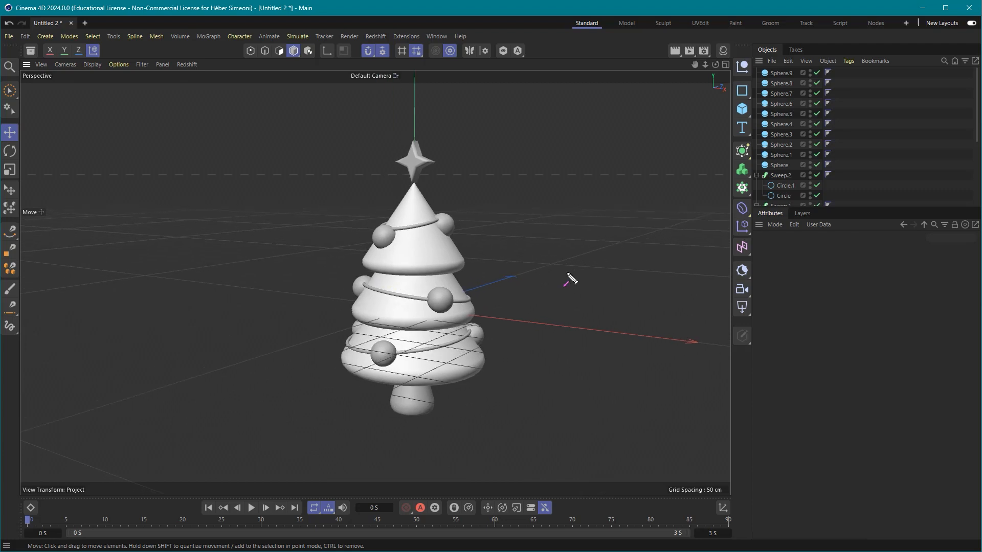
Start Redshift rendering in the perspective view and collapse the swept rings in the object list.
click(186, 65)
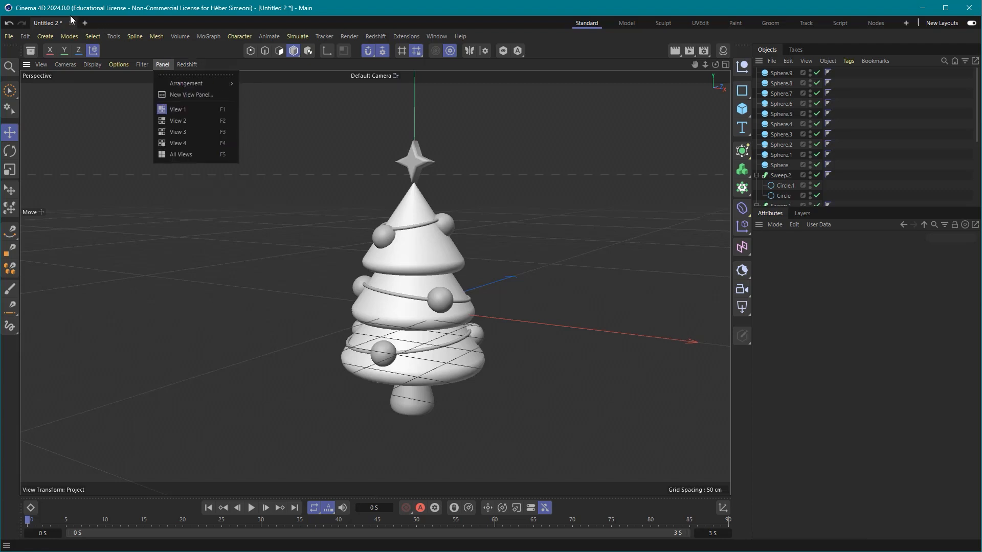
mouse_move(180, 62)
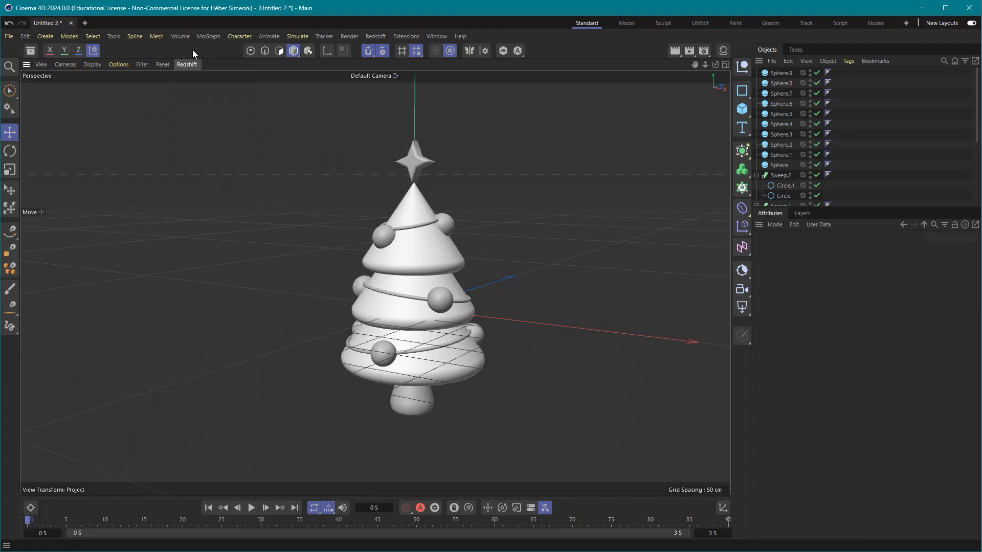
click(216, 84)
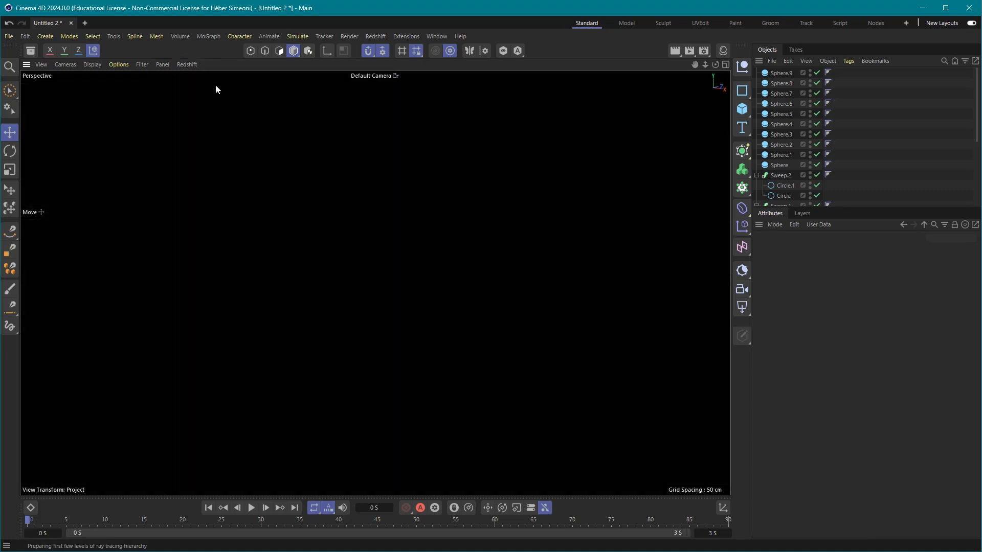
click(756, 175)
click(756, 186)
scroll(520, 235, up, 2)
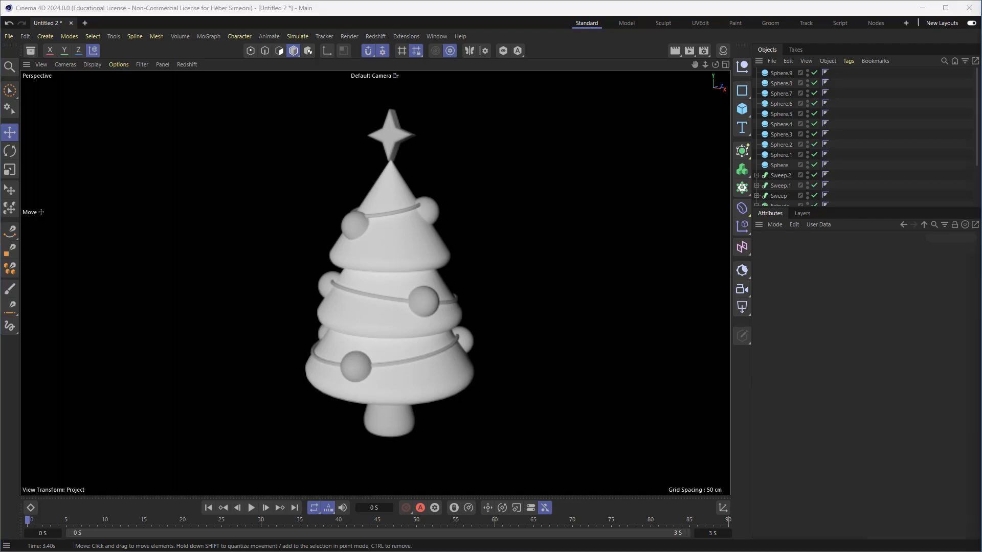
click(921, 296)
scroll(498, 248, down, 2)
alt+middle_drag(488, 249, 462, 257)
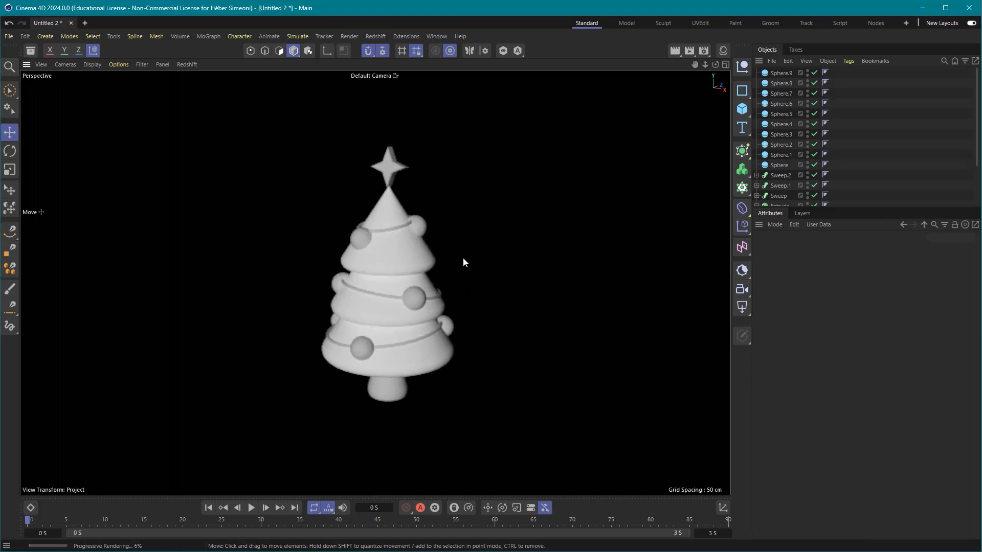
scroll(463, 259, down, 1)
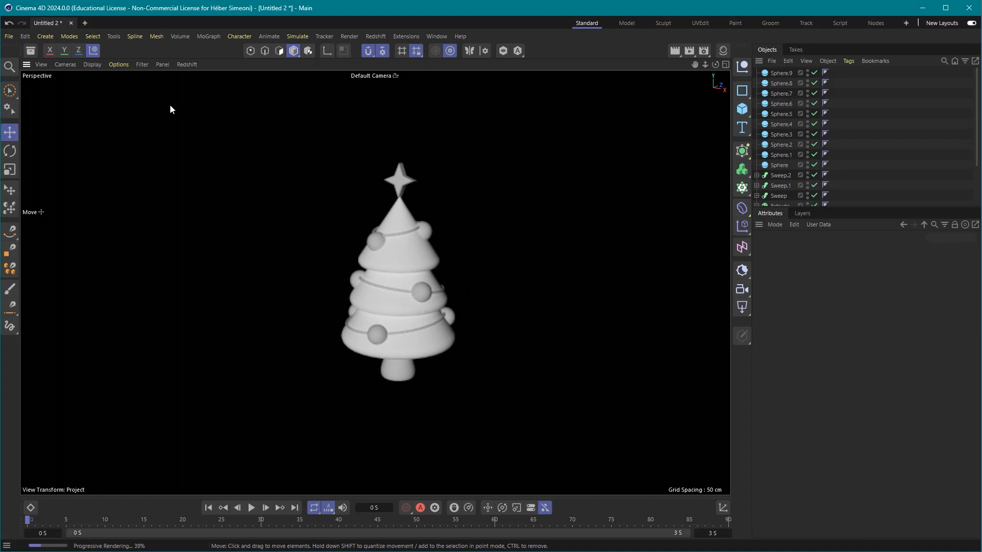
Toggle the coordinate system and add a Redshift Dome Light to the scene.
click(93, 50)
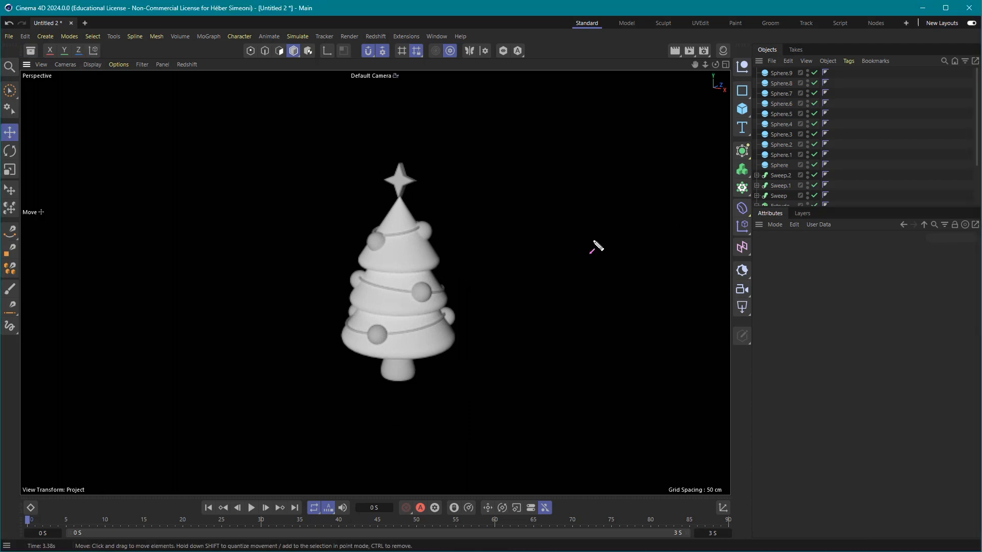
mouse_move(561, 221)
mouse_down()
mouse_move(757, 326)
mouse_move(744, 311)
mouse_up()
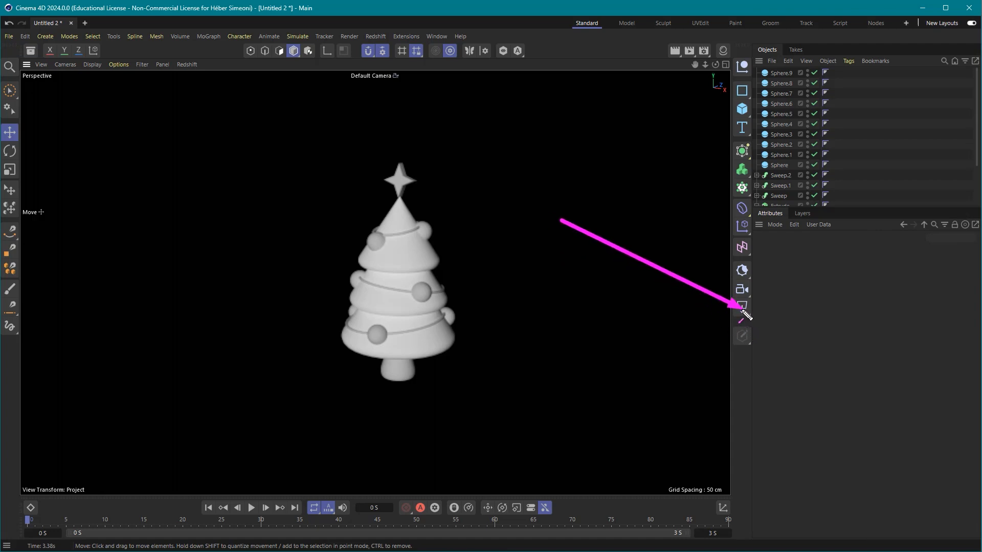
click(741, 307)
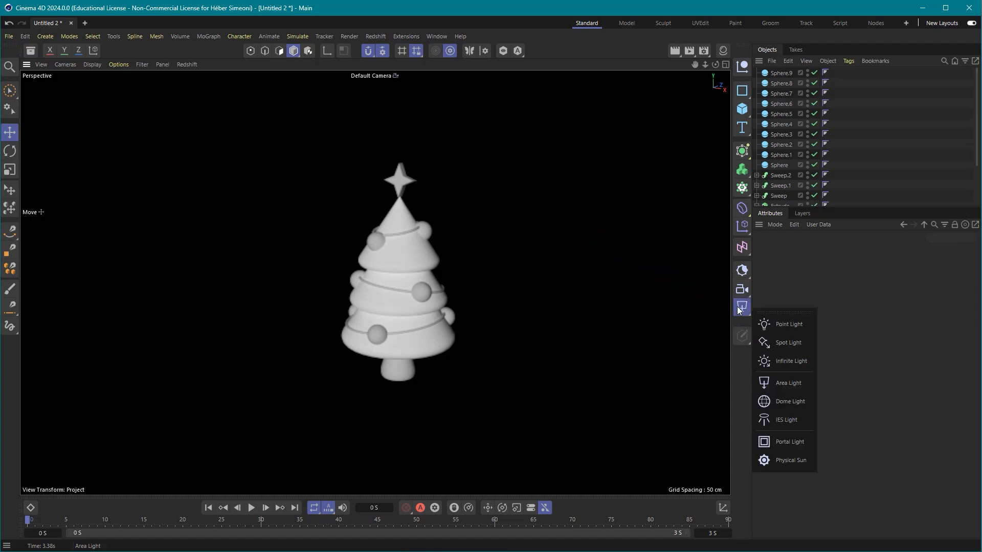
click(786, 402)
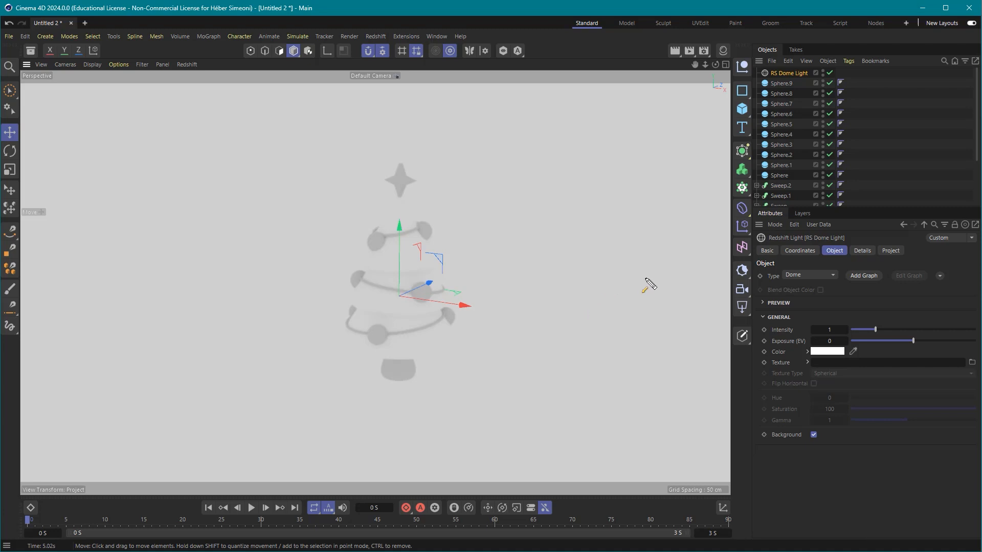
Set the dome light's color to dark grey, RGB 79, 79, 79, and clear the selection.
mouse_move(663, 215)
mouse_down()
mouse_move(760, 125)
mouse_move(791, 72)
mouse_move(756, 220)
mouse_move(829, 233)
mouse_move(822, 332)
mouse_move(786, 361)
mouse_move(824, 353)
mouse_up()
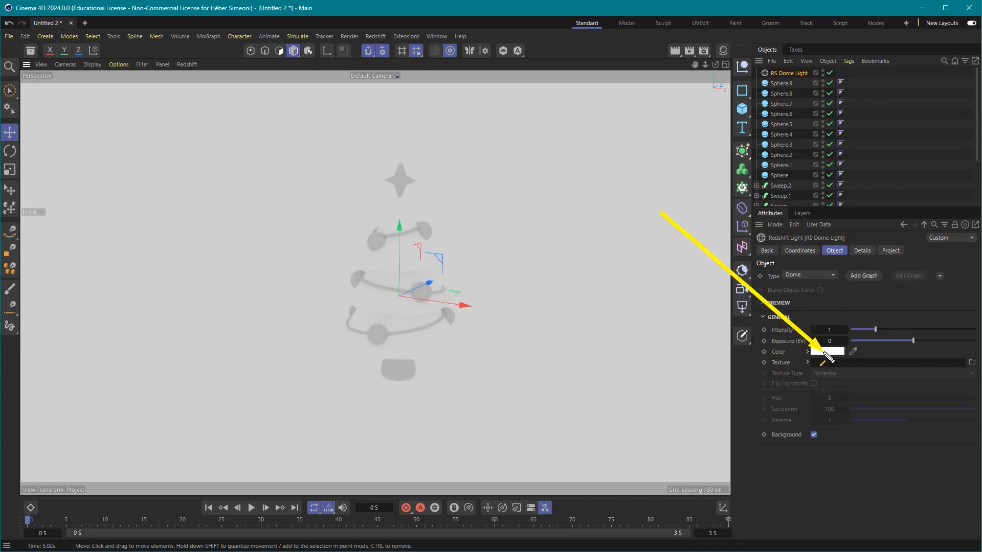
key(Escape)
click(800, 367)
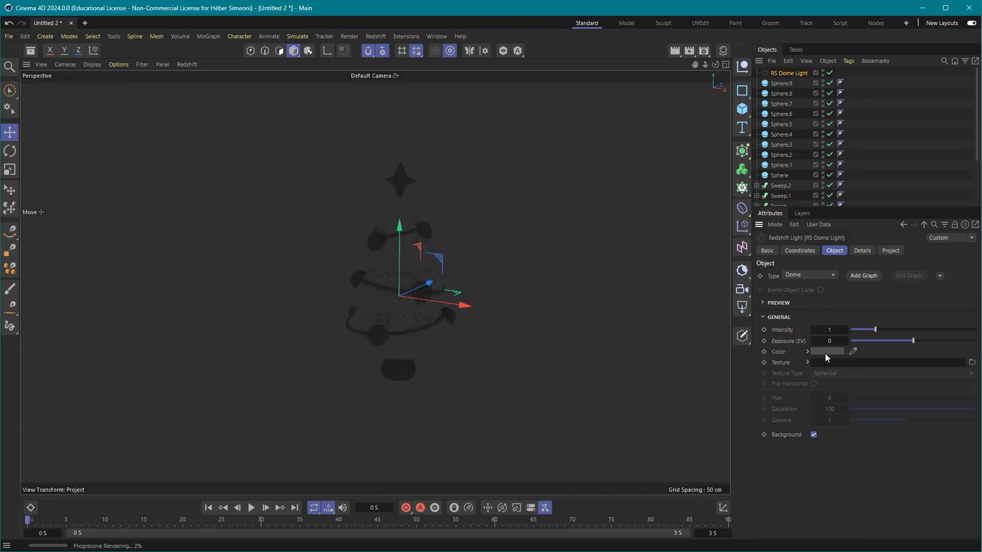
drag(914, 233, 839, 351)
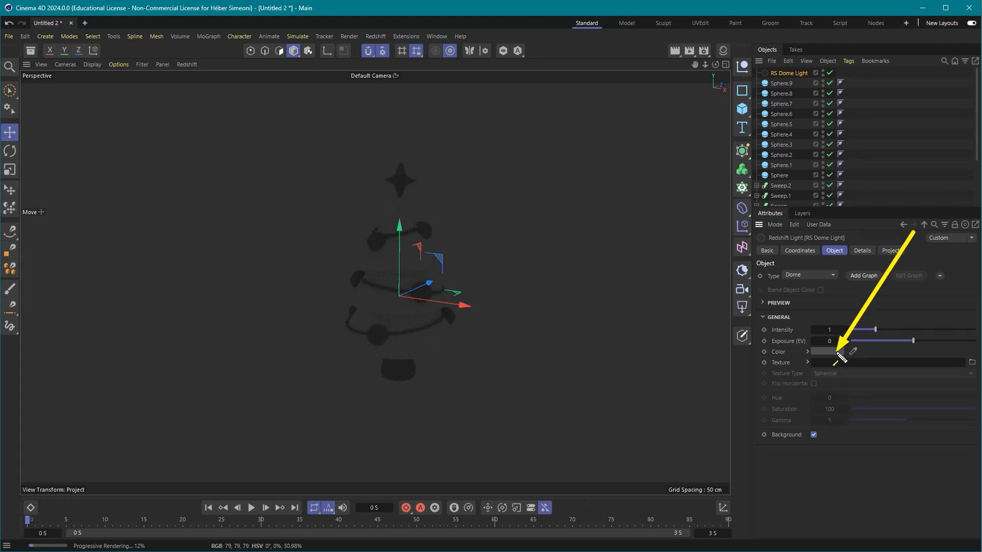
mouse_move(842, 358)
mouse_down()
mouse_move(561, 357)
mouse_move(817, 328)
mouse_move(838, 360)
mouse_move(723, 290)
mouse_up()
click(824, 351)
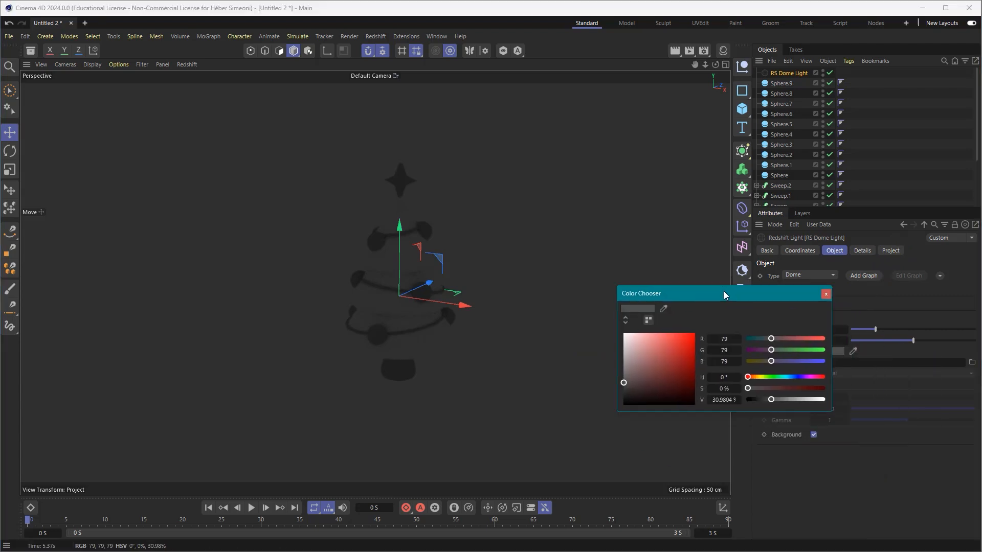
drag(660, 257, 629, 326)
key(Escape)
click(625, 320)
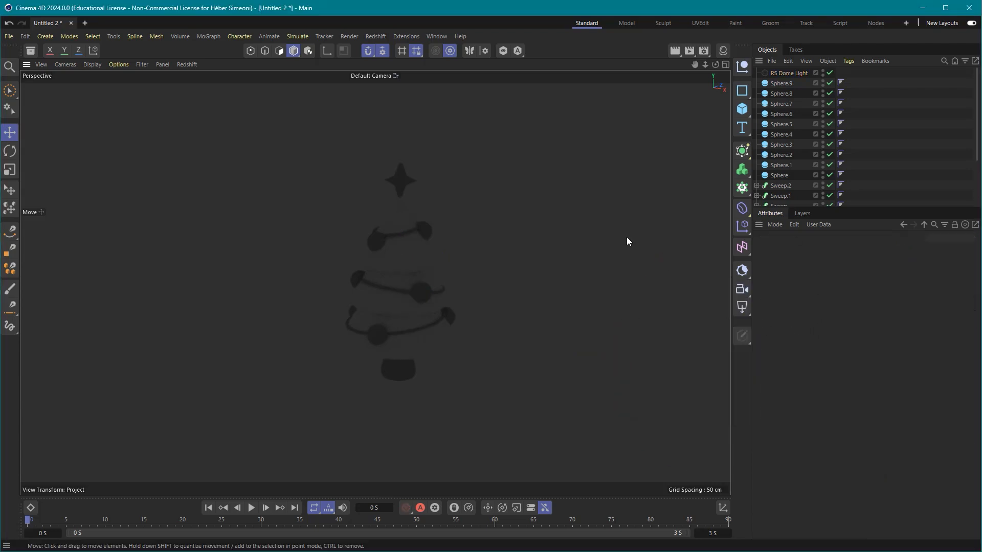
Show the dome light's color as a hexadecimal value in the color chooser, close it and clear the selection.
click(789, 74)
click(827, 352)
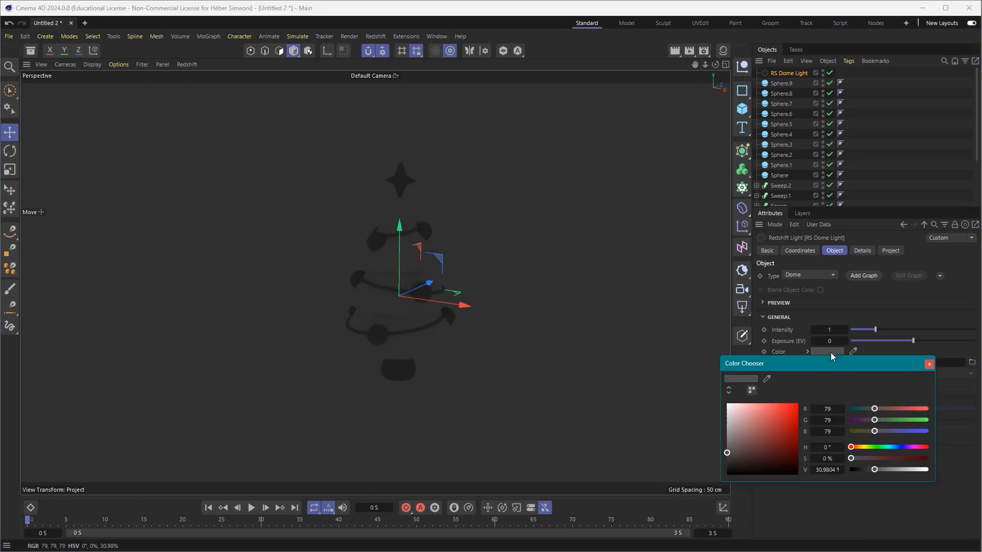
click(729, 390)
drag(871, 302, 851, 379)
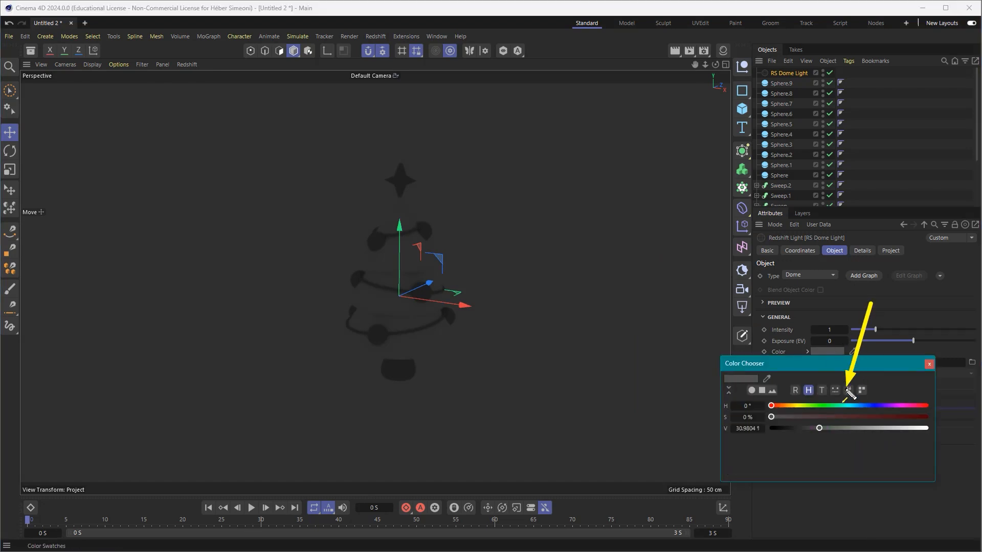
key(Escape)
click(826, 353)
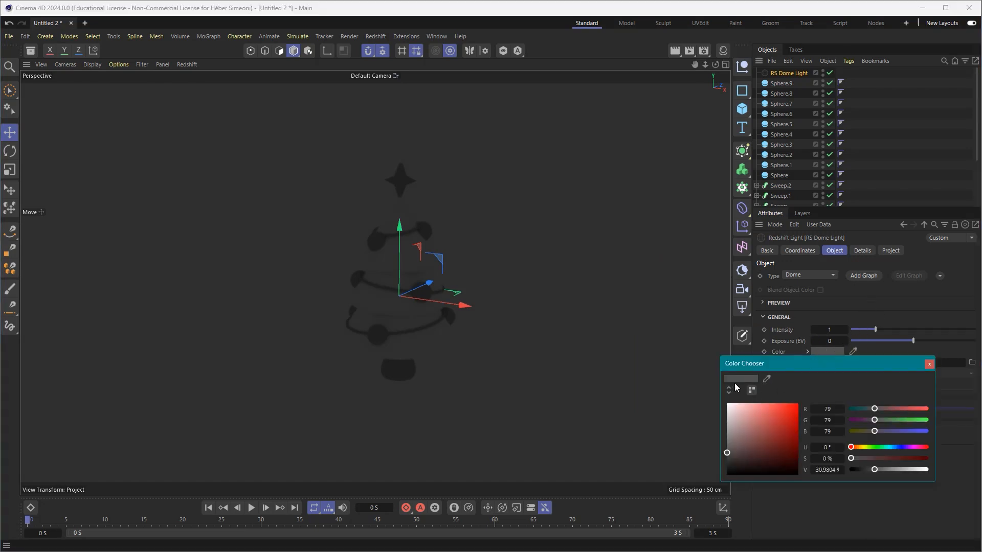
click(750, 389)
click(744, 406)
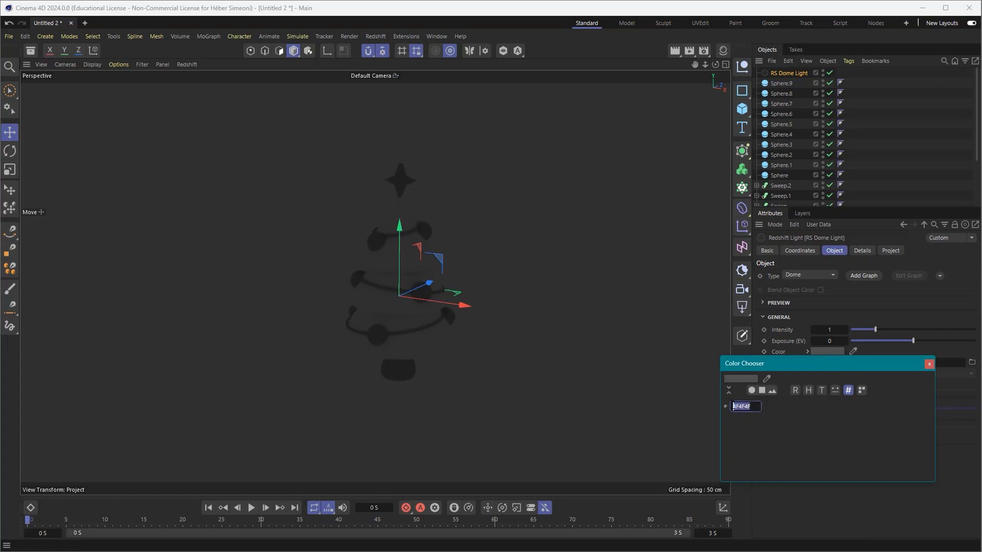
click(930, 364)
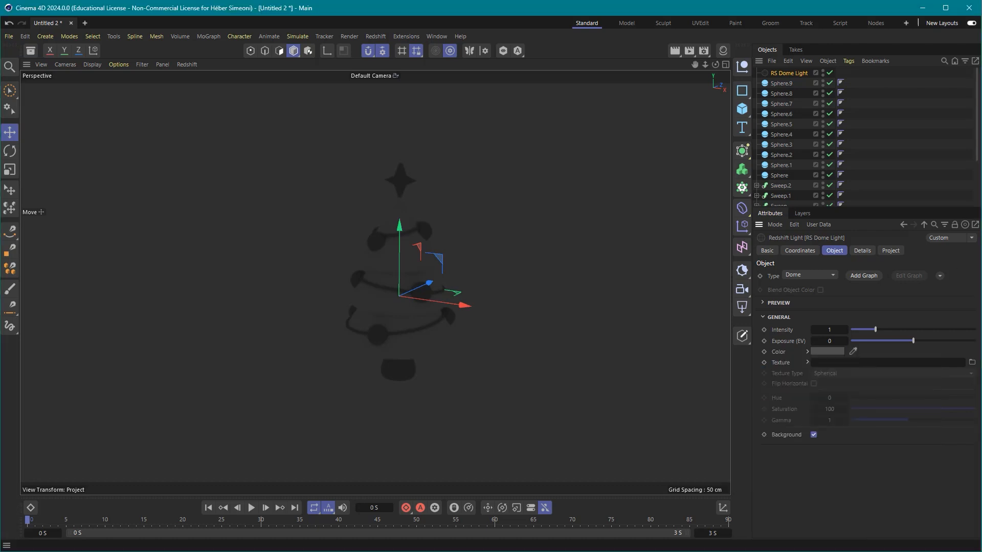
click(934, 158)
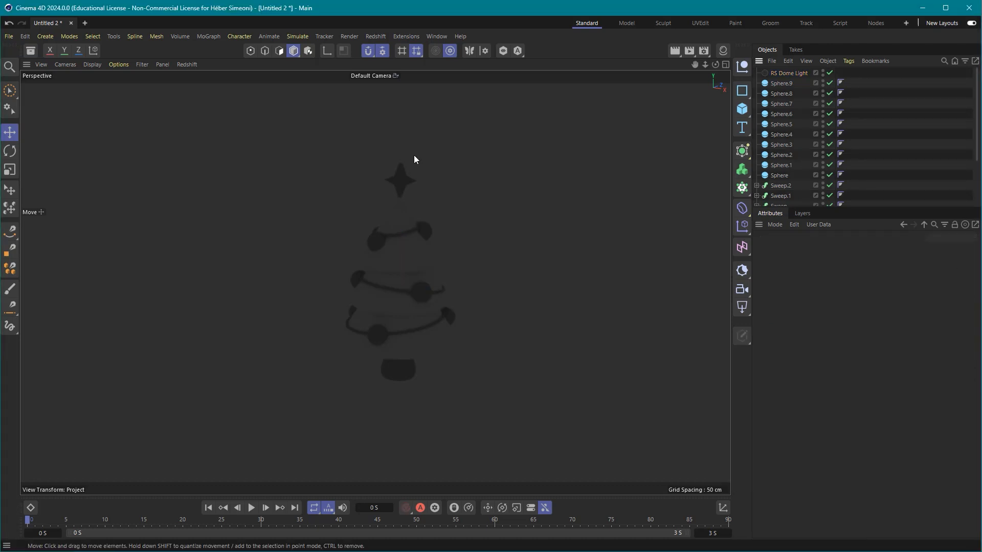
Add a Redshift Area Light and give it a Target animation tag.
click(742, 307)
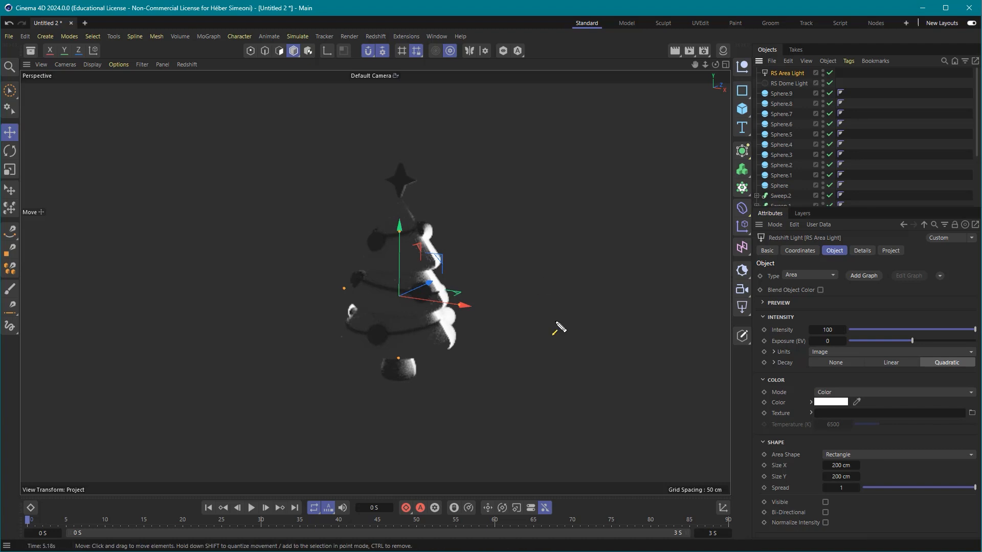
right_click(783, 72)
mouse_move(818, 73)
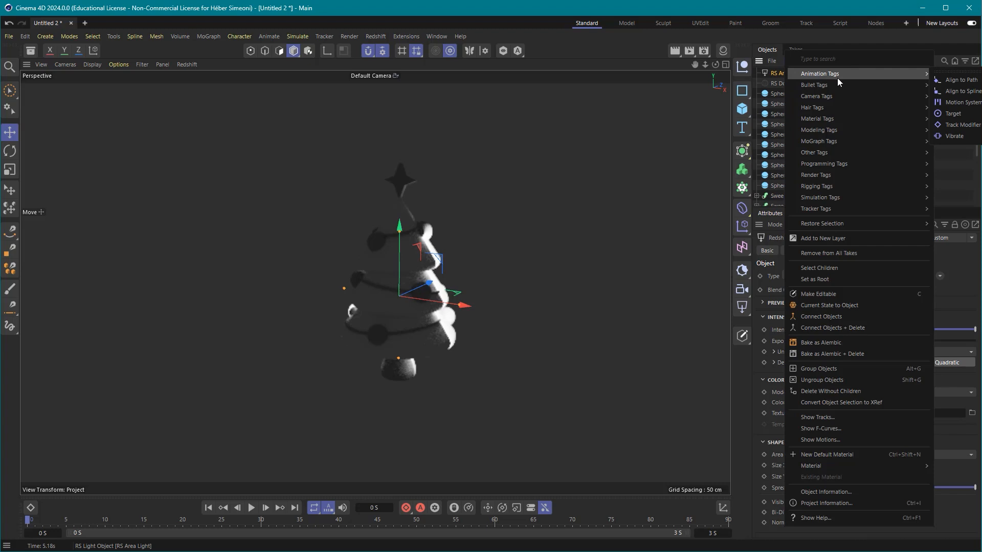
click(955, 114)
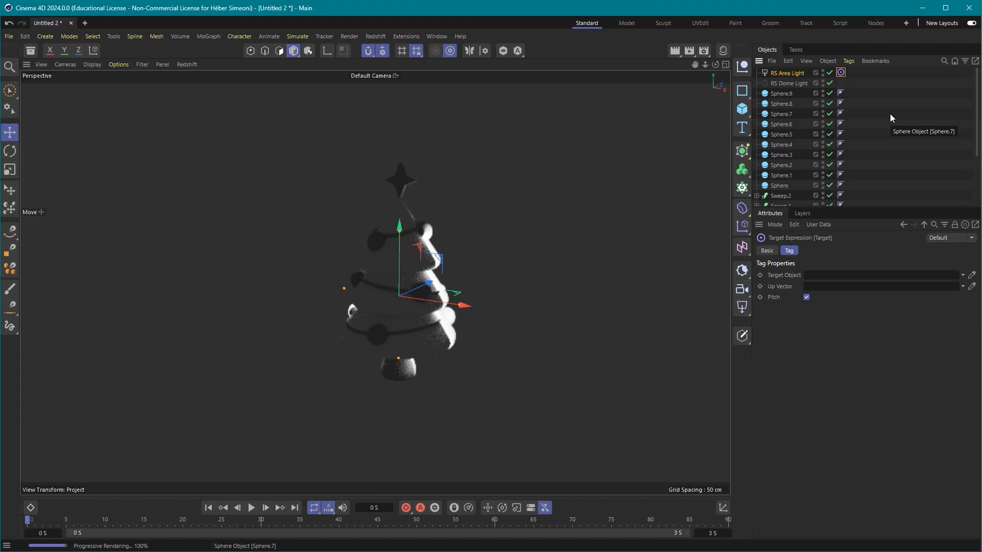
Enlarge the object list and assign the Cloner as the Target Object of the area light's tag.
drag(880, 209, 866, 306)
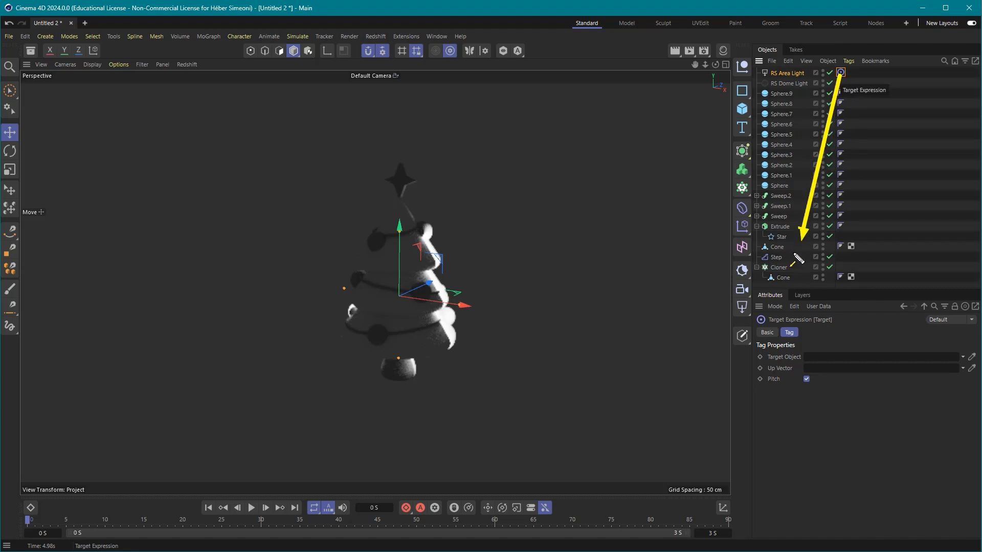
mouse_move(778, 331)
mouse_down()
mouse_move(776, 356)
mouse_move(804, 363)
mouse_up()
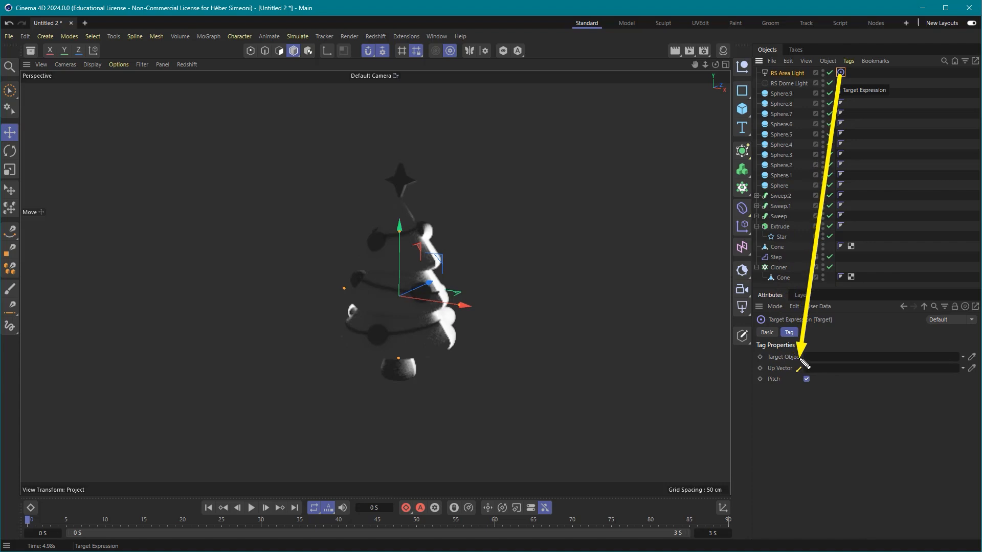
drag(804, 363, 782, 270)
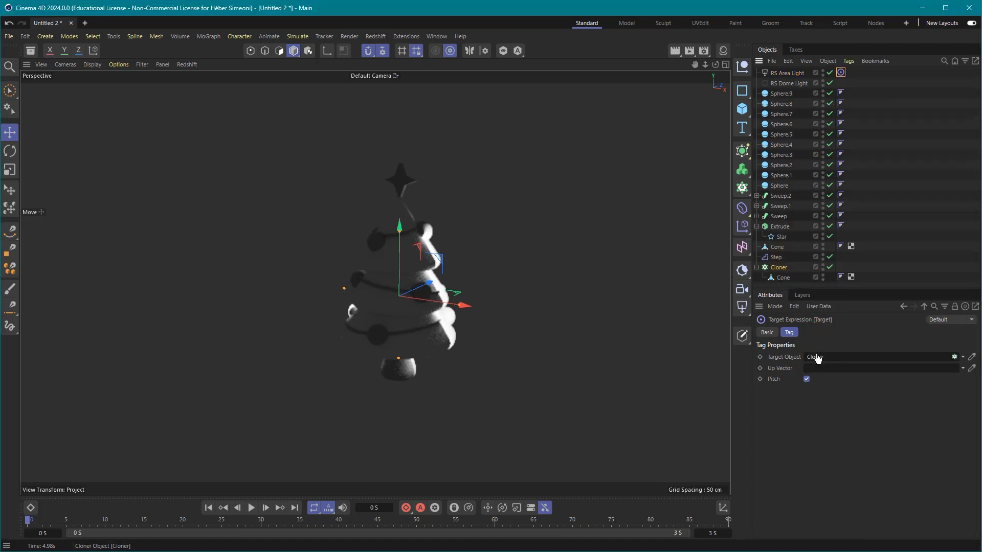
Show all four views and move the area light above and to the left of the tree in the front view.
middle_click(503, 236)
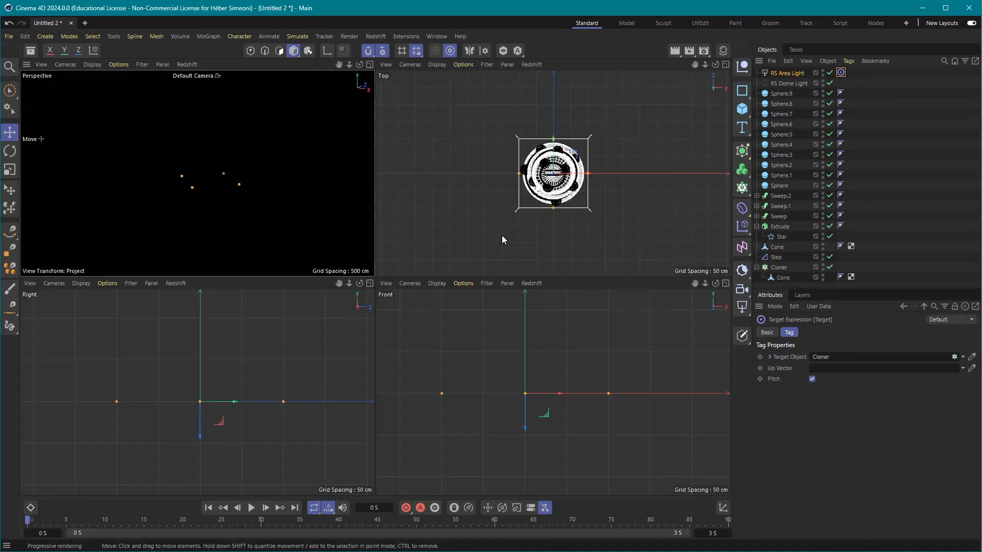
scroll(601, 193, down, 3)
scroll(607, 383, down, 5)
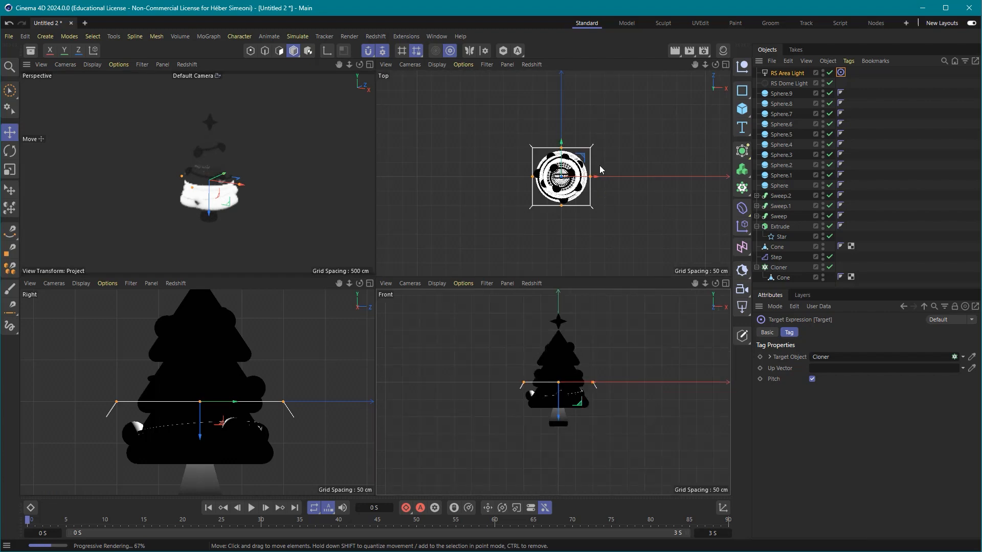
scroll(608, 383, down, 2)
alt+middle_drag(628, 362, 618, 382)
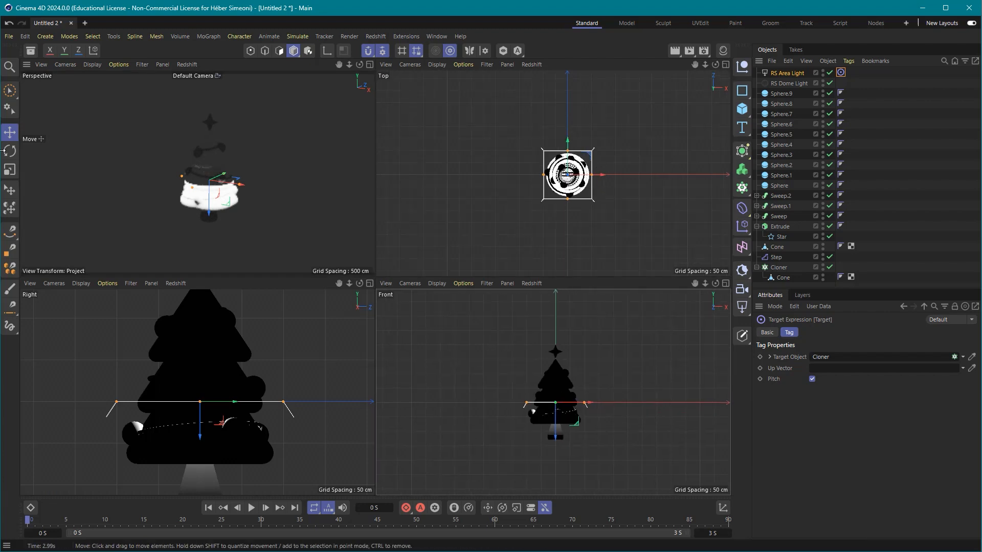
click(9, 133)
mouse_move(556, 402)
mouse_down()
mouse_move(648, 377)
mouse_move(558, 339)
mouse_move(493, 342)
mouse_up()
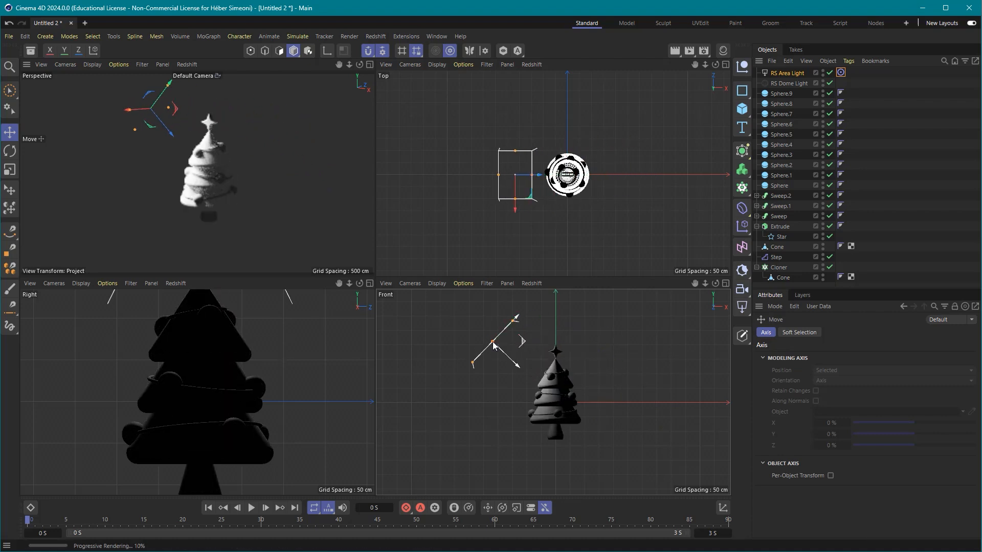
Turn off snapping, raise the area light a little in the front view, and shift it diagonally in front of the tree in the top view.
drag(352, 259, 369, 53)
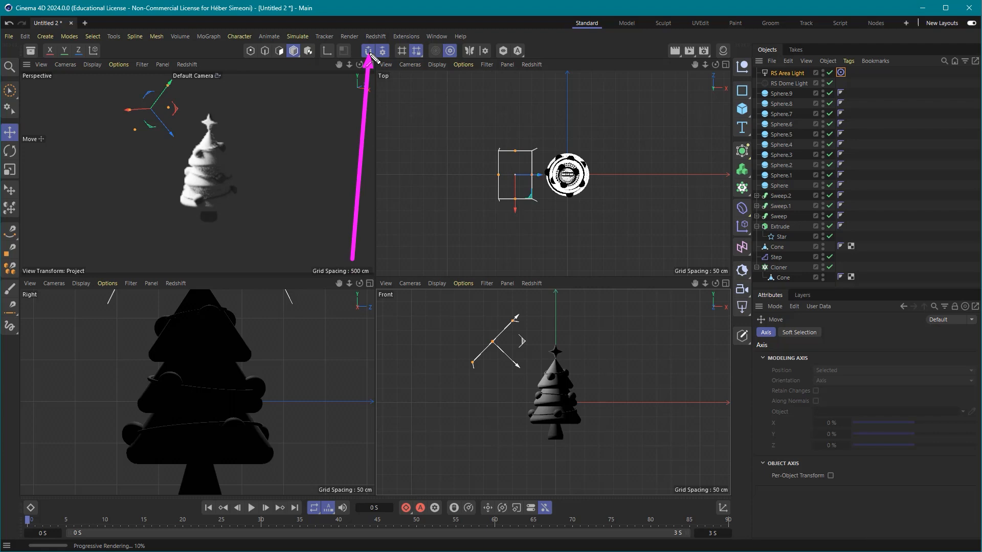
click(368, 51)
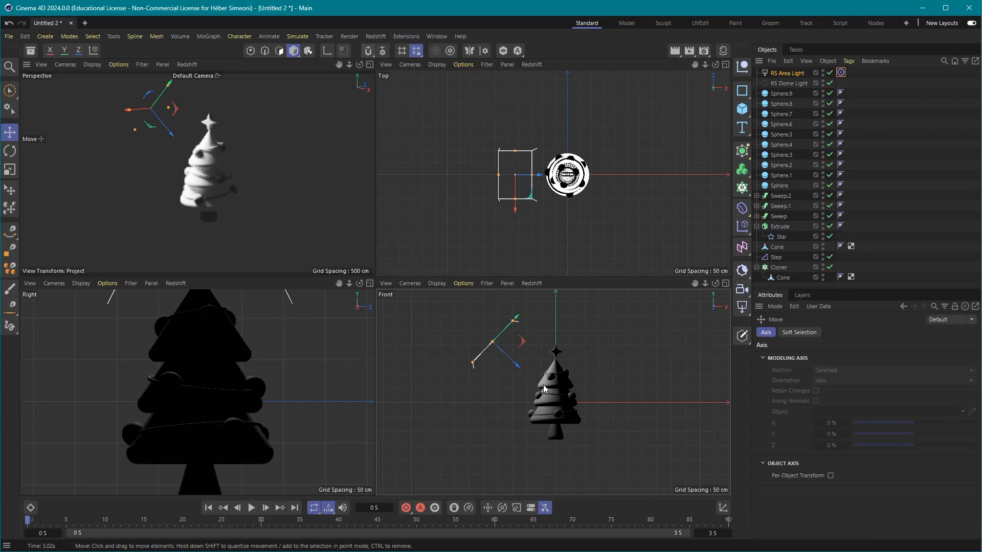
mouse_move(622, 342)
mouse_down()
mouse_move(592, 345)
mouse_move(622, 357)
mouse_move(620, 336)
mouse_up()
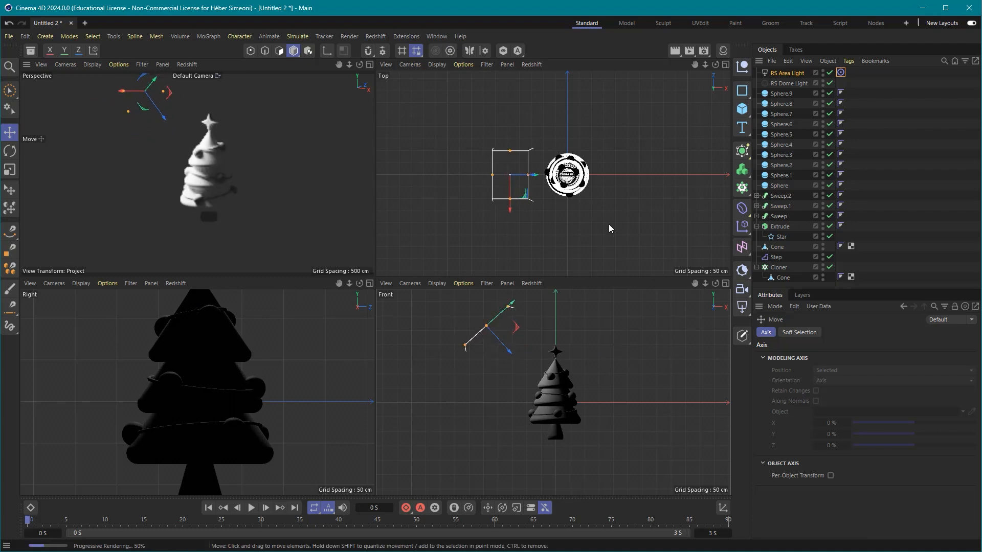
drag(644, 178, 638, 259)
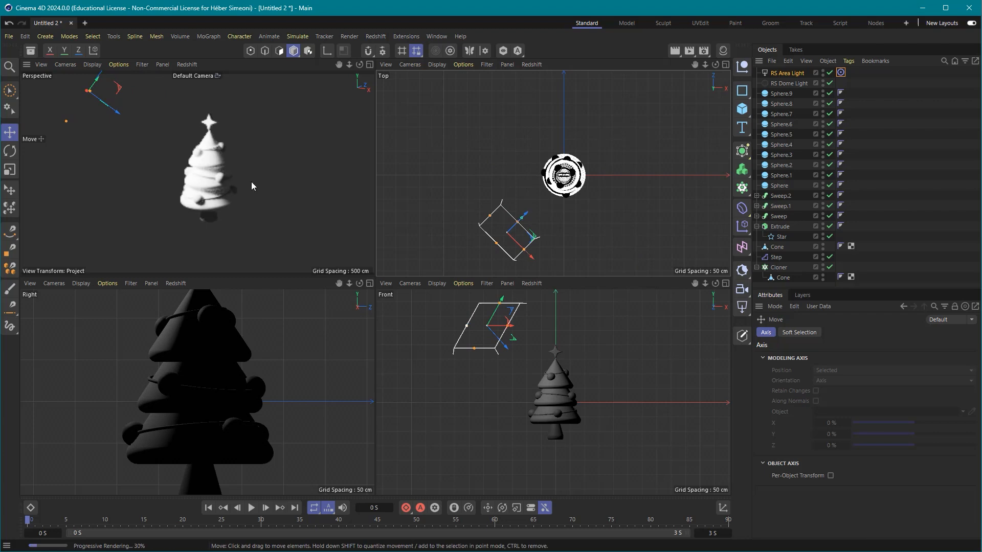
Examine the area light's effect on the tree, switching between the four views and the enlarged perspective view.
middle_click(293, 178)
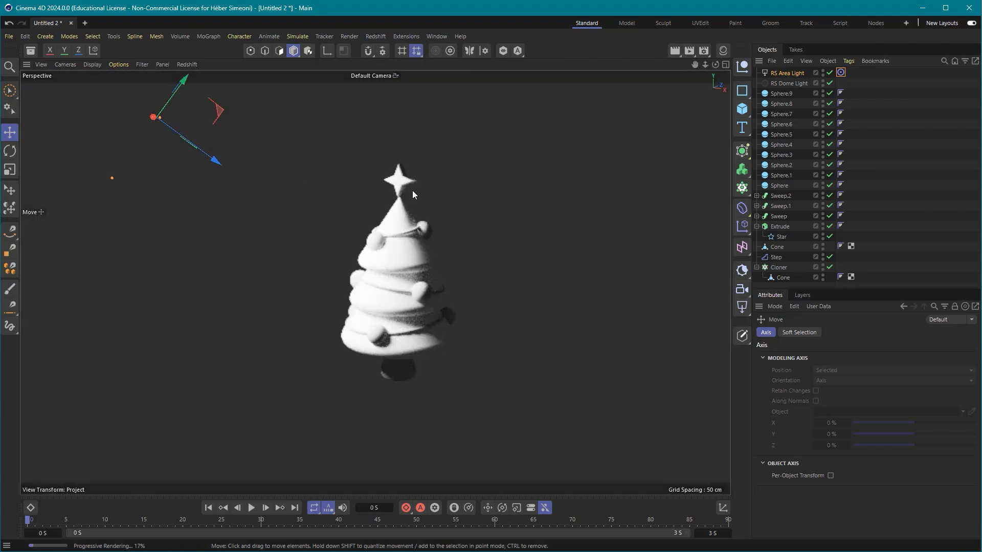
middle_click(413, 194)
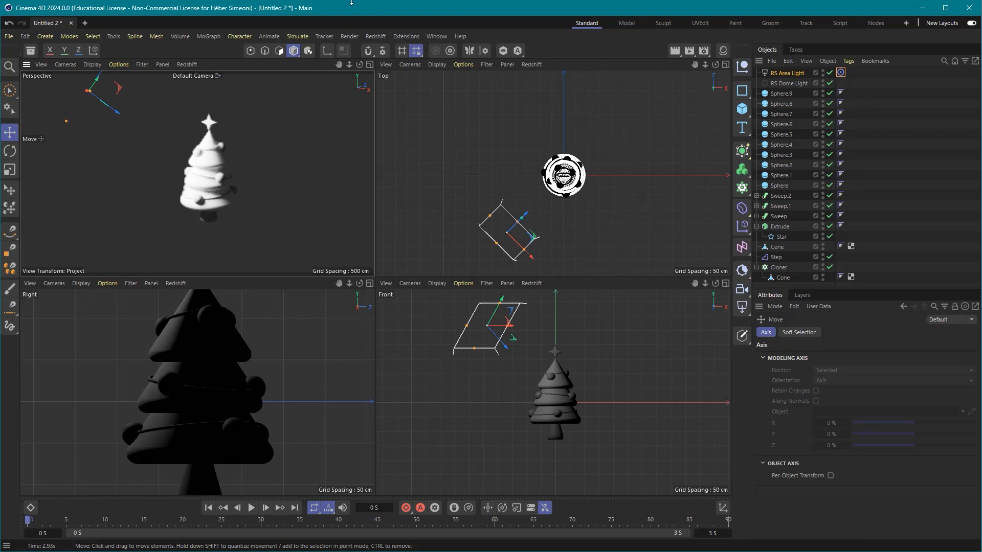
key(F1)
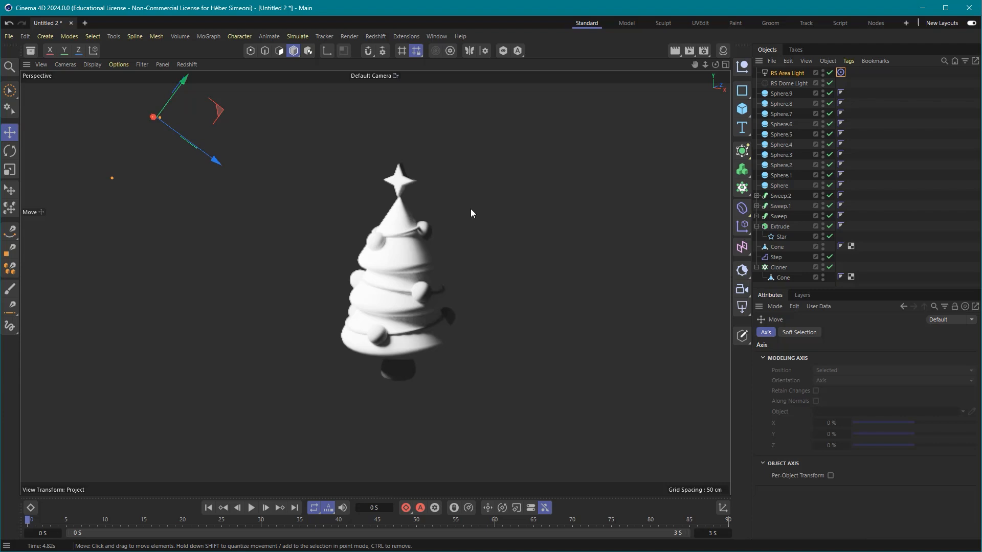
middle_click(361, 216)
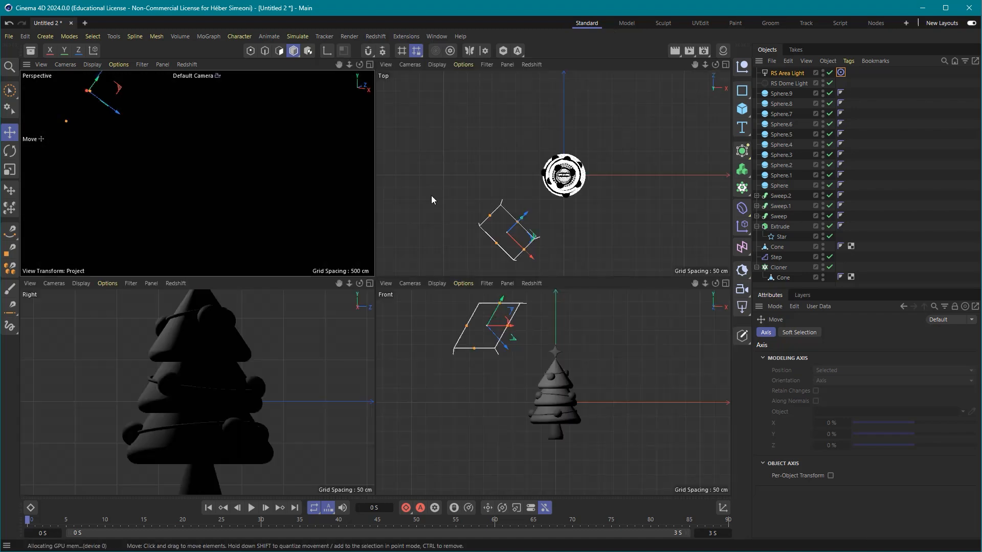
middle_click(341, 186)
middle_click(323, 217)
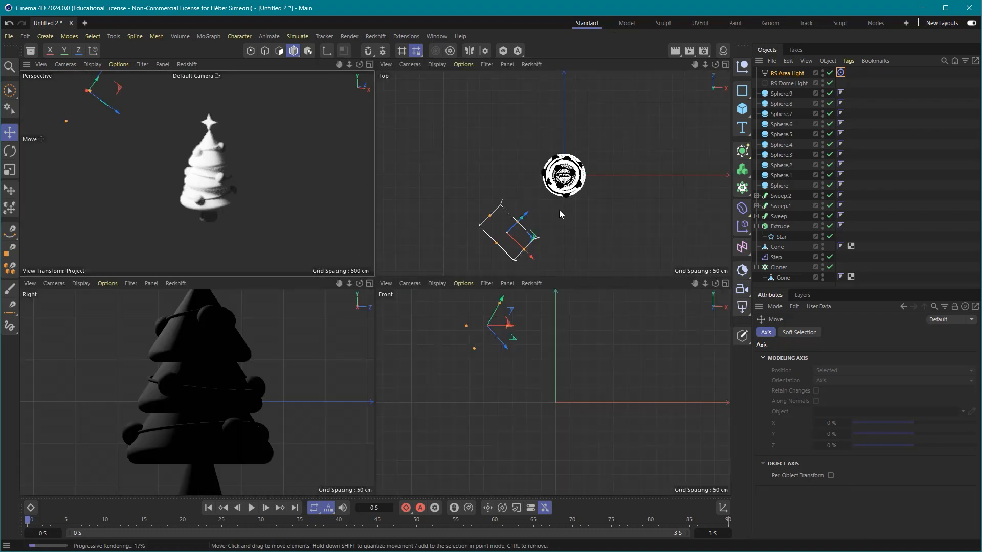
middle_click(349, 225)
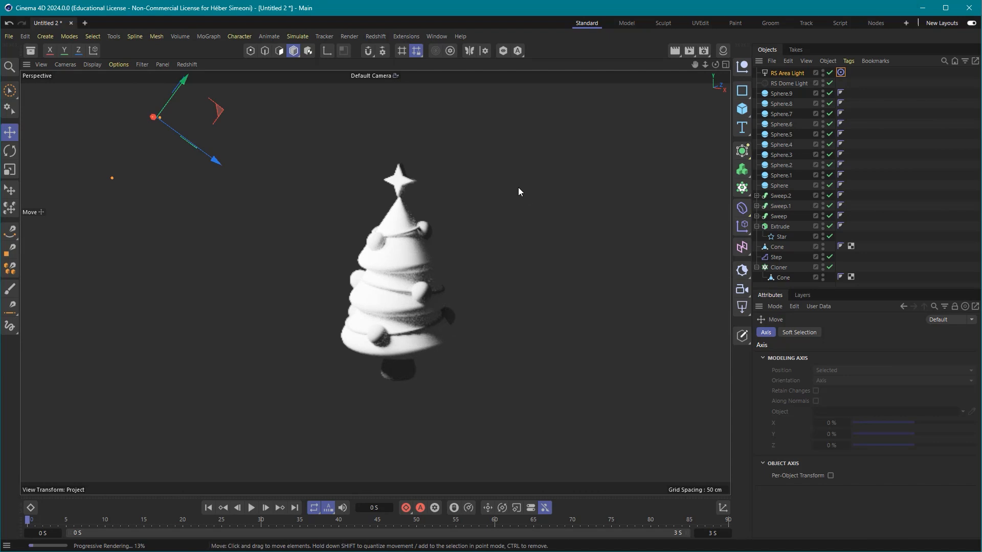
Select the area light, give its attributes more room, and sample a pale yellow from the screen as its color.
drag(577, 305, 789, 77)
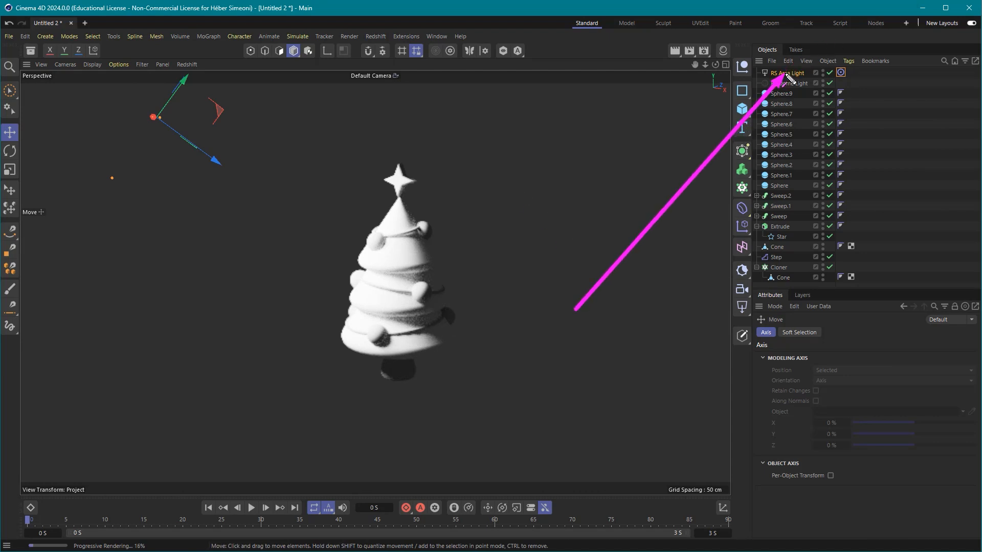
click(783, 73)
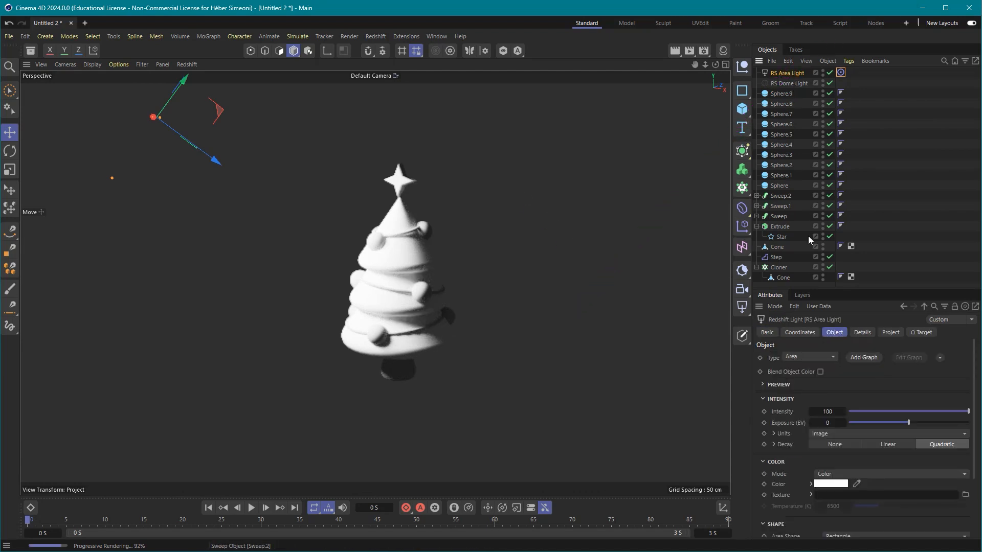
drag(852, 288, 774, 201)
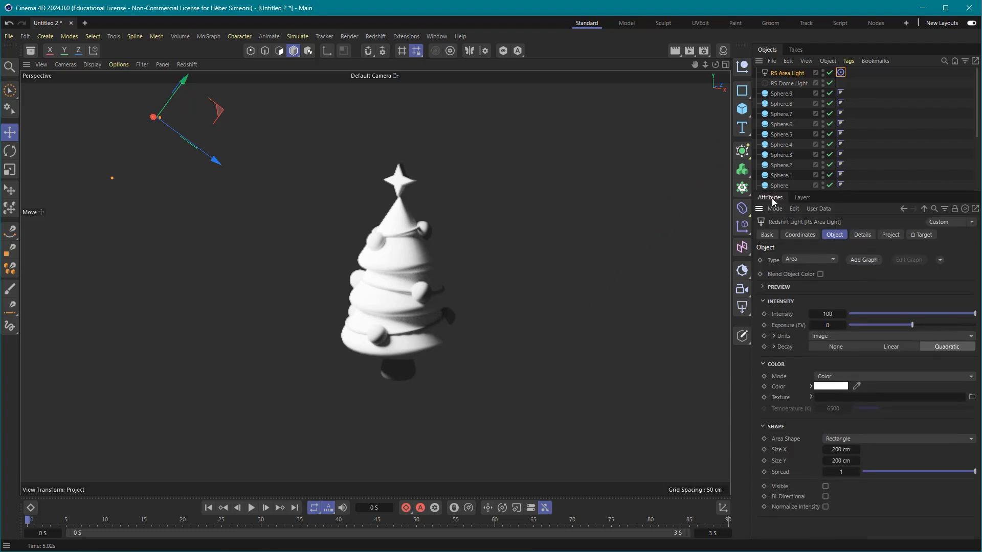
mouse_move(838, 280)
mouse_down()
mouse_move(790, 392)
mouse_move(839, 386)
mouse_up()
click(858, 388)
click(980, 425)
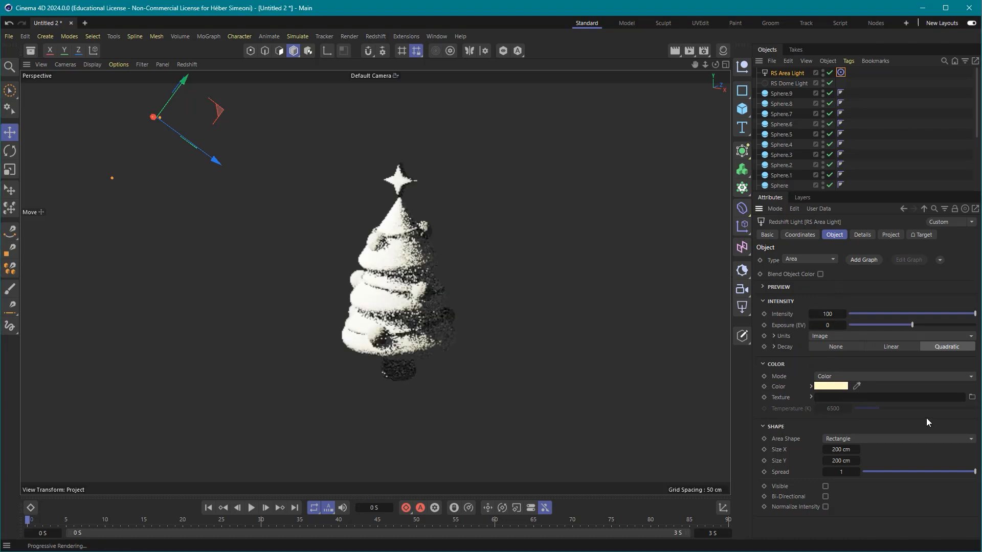
Open the area light's color for editing and show it as a hexadecimal code.
click(831, 387)
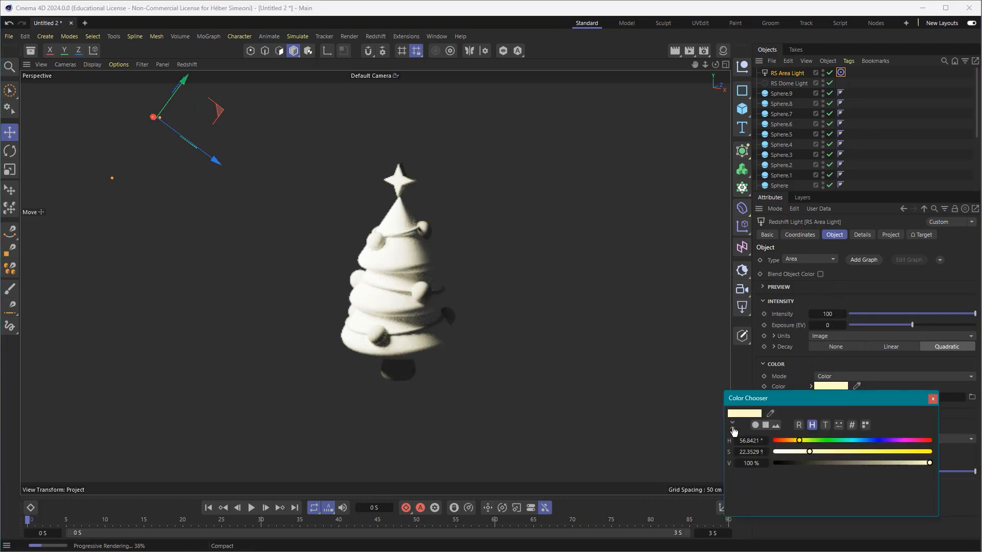
click(852, 425)
click(756, 443)
click(776, 450)
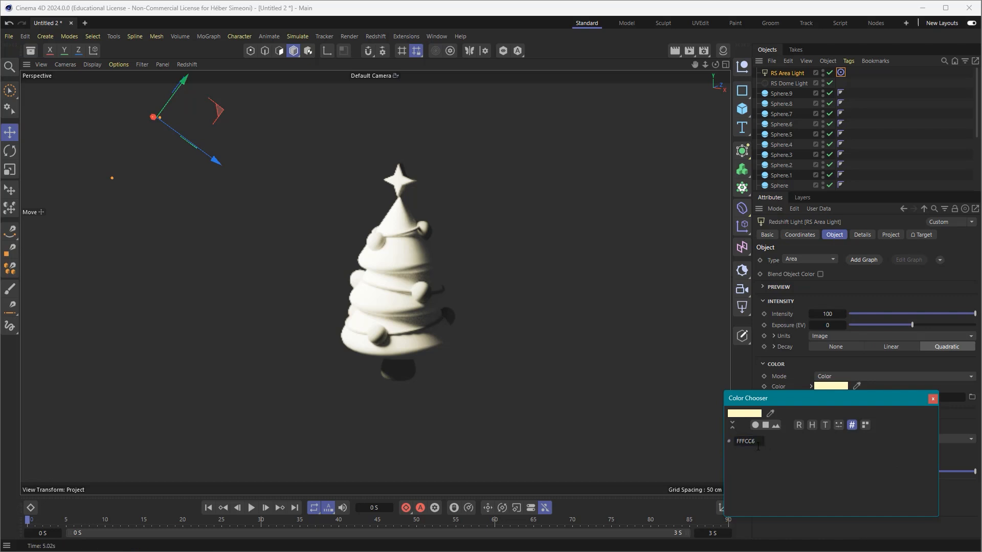
drag(757, 444, 731, 444)
key(Return)
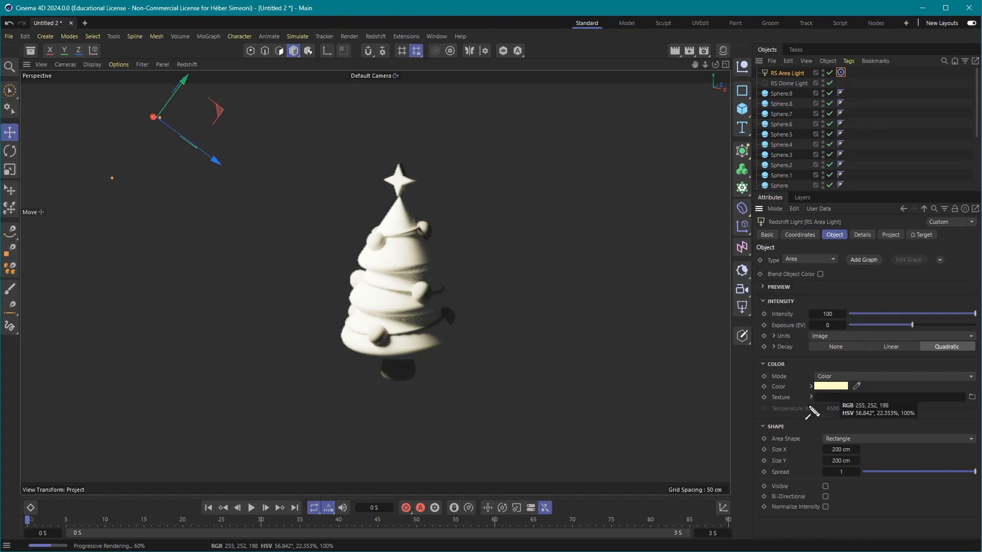
Set the area light's intensity to 5.
double_click(829, 314)
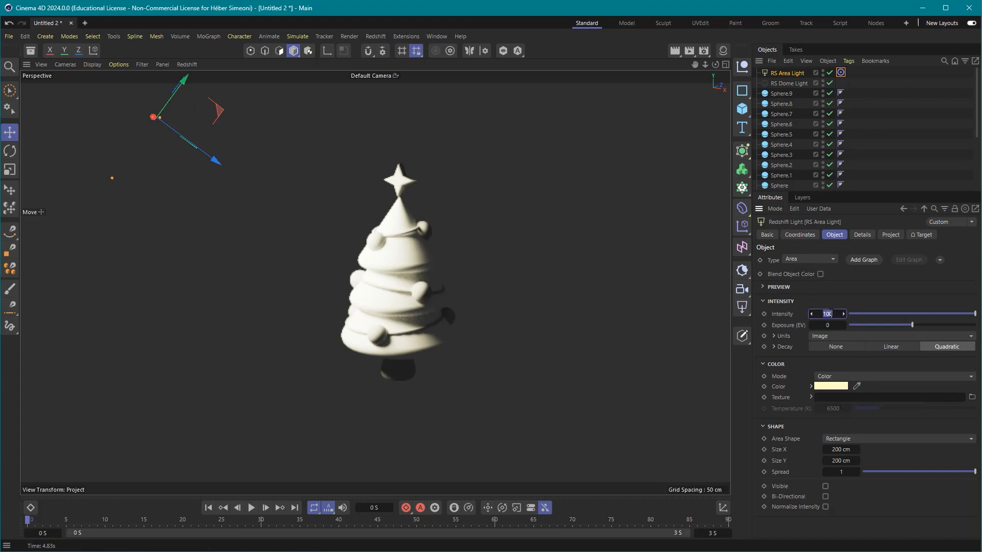
text(5)
key(Return)
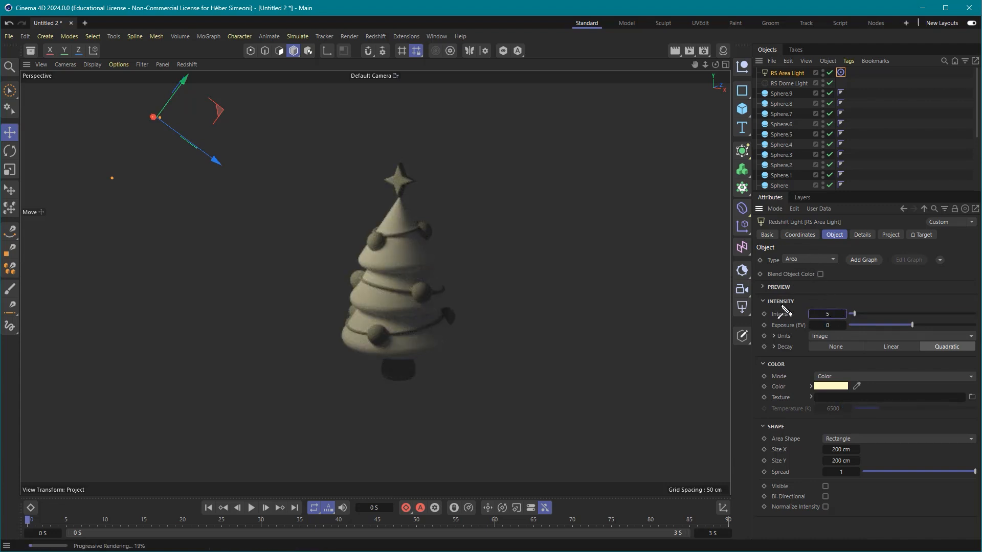
mouse_move(827, 321)
mouse_down()
mouse_move(780, 463)
mouse_move(799, 460)
mouse_up()
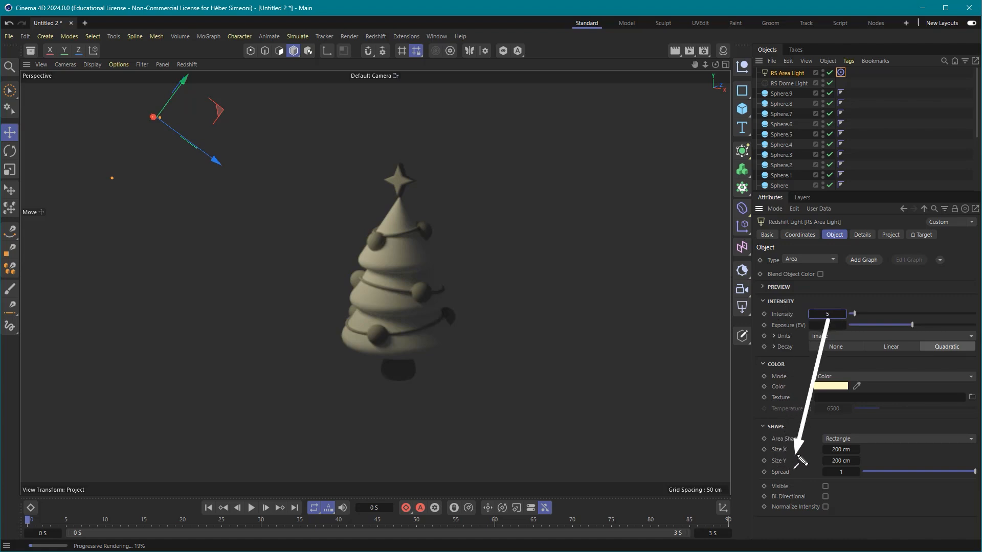
Shrink the area light to 10 cm in both Size X and Size Y.
click(841, 449)
text(10)
key(Tab)
text(10)
key(Return)
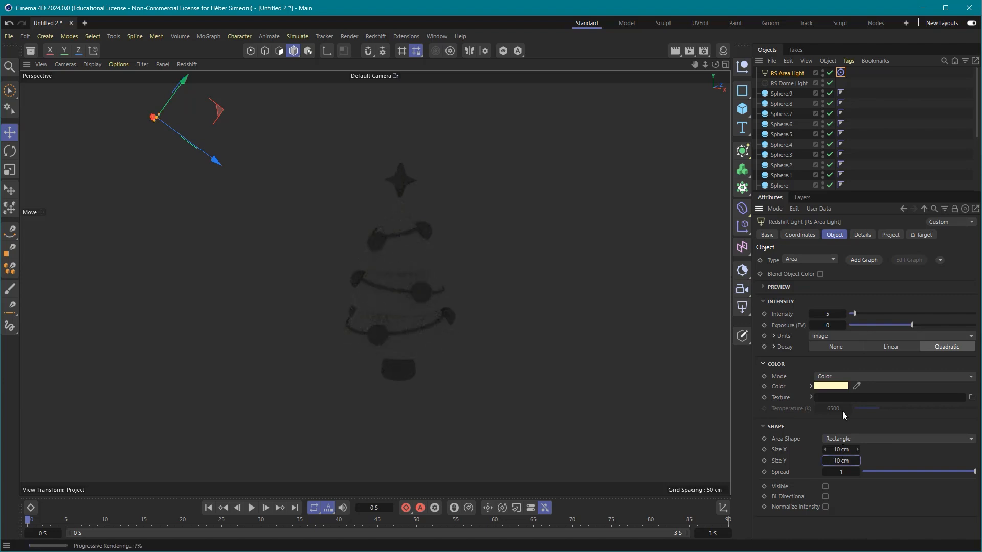
Raise the small area light's intensity step by step to about 1278.
drag(862, 314, 974, 315)
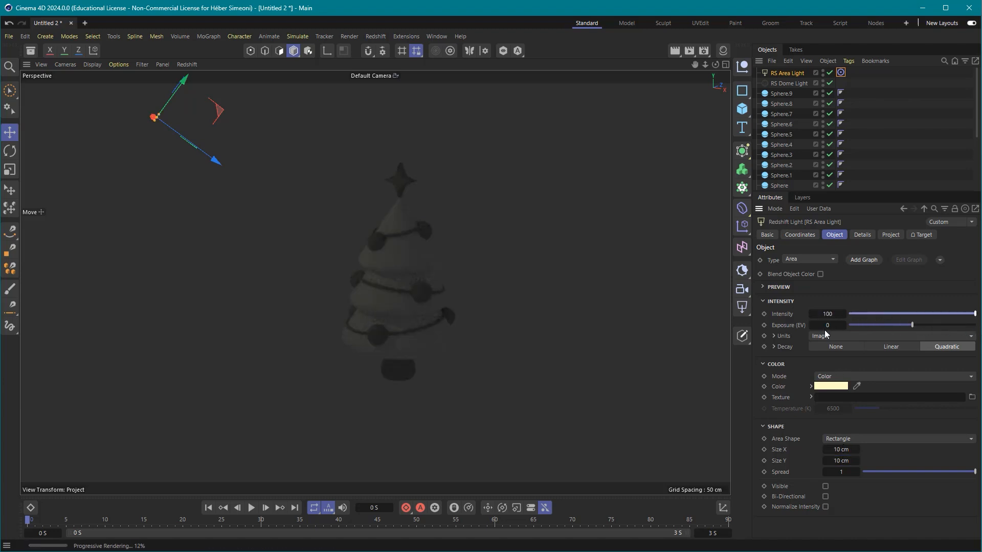
drag(830, 314, 919, 311)
drag(829, 315, 887, 318)
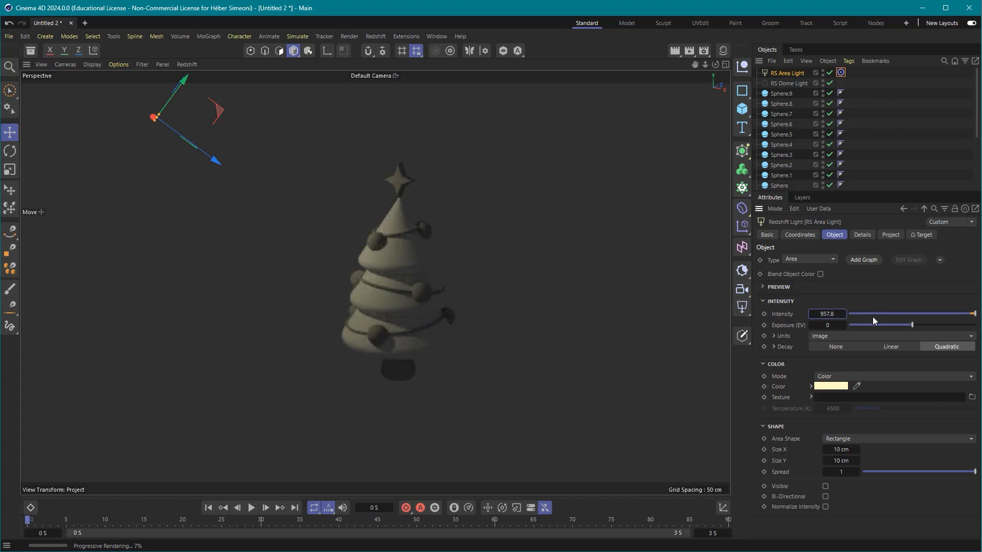
drag(821, 314, 880, 314)
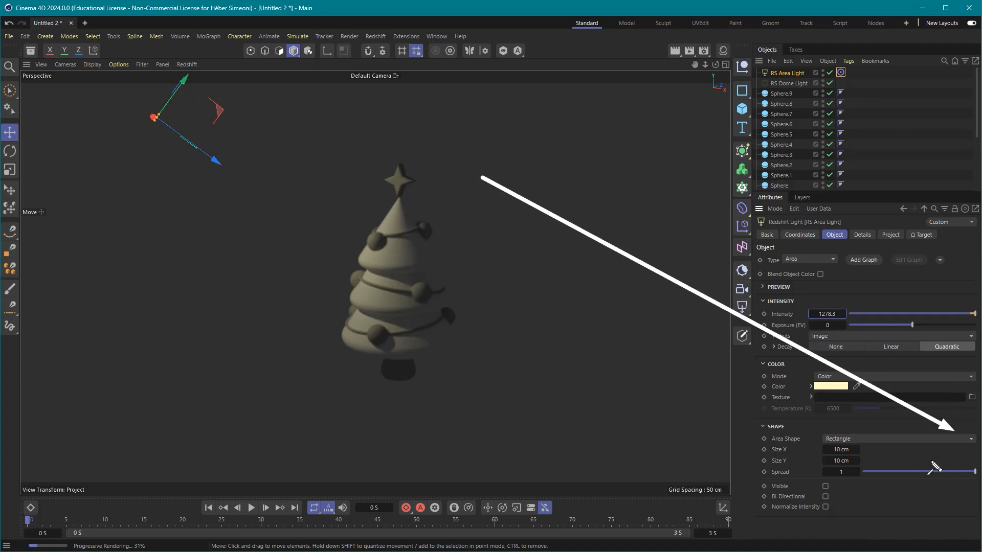
Set the area light's Size X and Size Y to 500 cm and its intensity to 5, and deselect it.
click(841, 450)
text(500)
key(Tab)
text(500)
key(Return)
double_click(828, 314)
text(5)
key(Return)
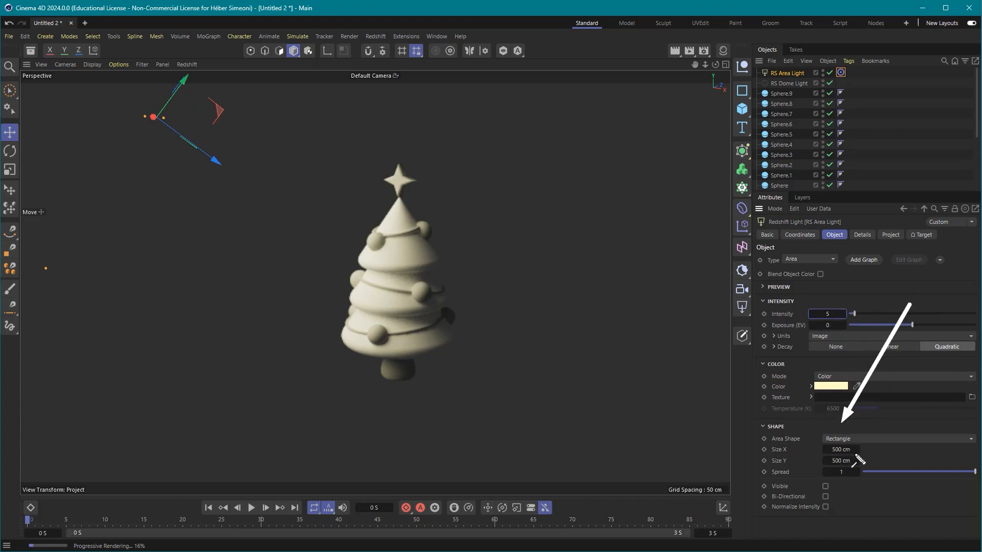
click(509, 260)
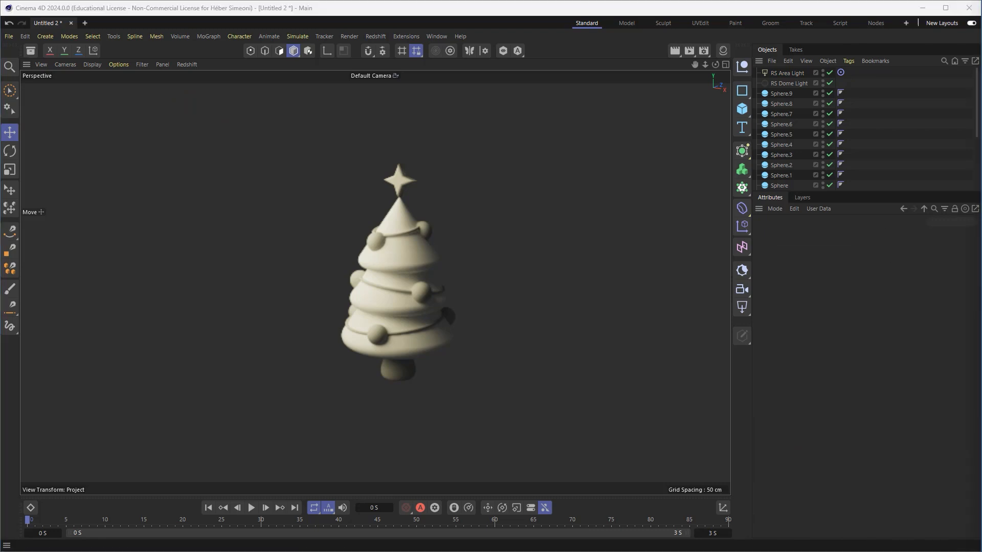
Show all four views and duplicate the area light to the opposite side of the tree in the top view.
middle_click(520, 192)
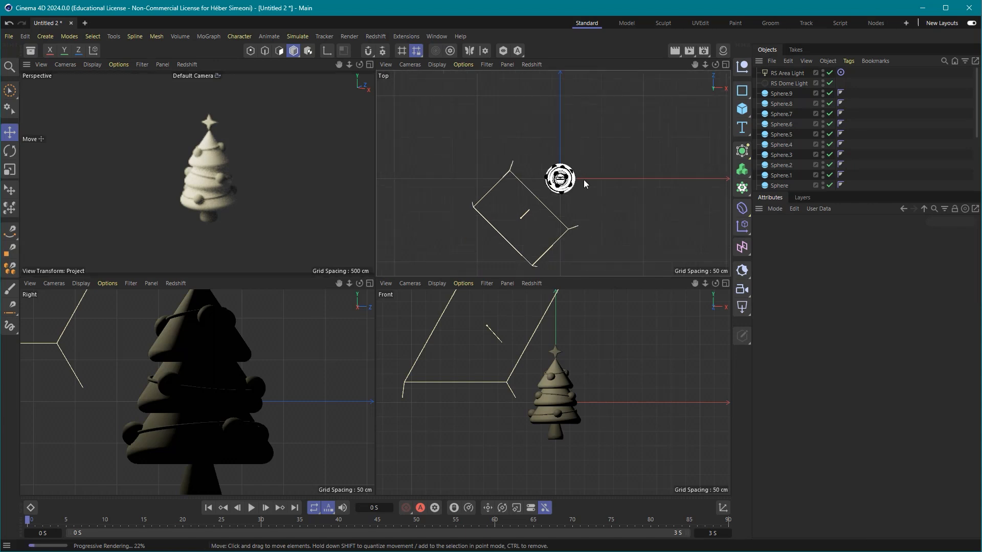
mouse_move(615, 249)
mouse_down()
mouse_move(736, 100)
mouse_move(779, 75)
mouse_up()
click(785, 73)
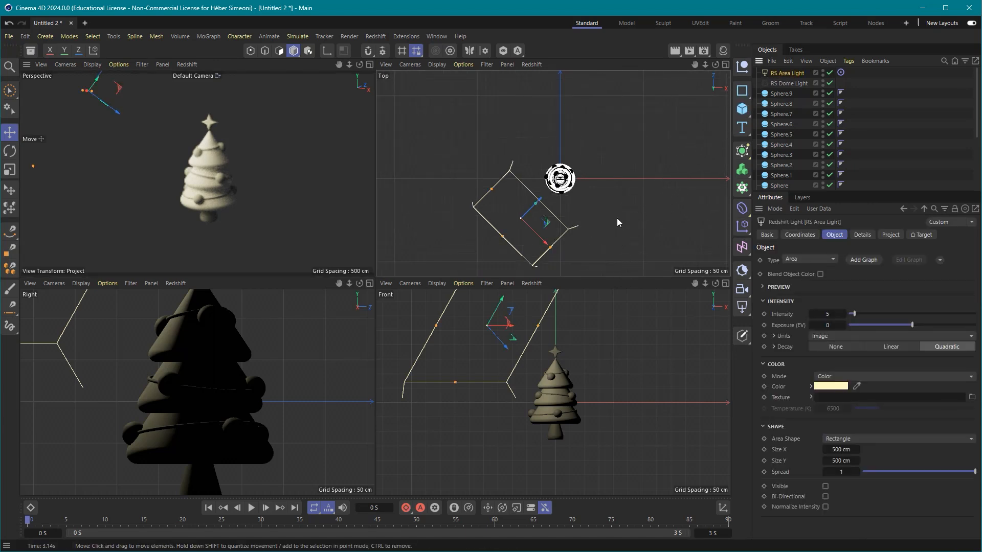
mouse_move(252, 128)
mouse_down()
mouse_move(18, 135)
mouse_move(602, 211)
mouse_up()
key(Escape)
mouse_move(585, 254)
mouse_down()
mouse_move(635, 255)
mouse_move(718, 207)
mouse_move(704, 219)
mouse_move(716, 198)
mouse_up()
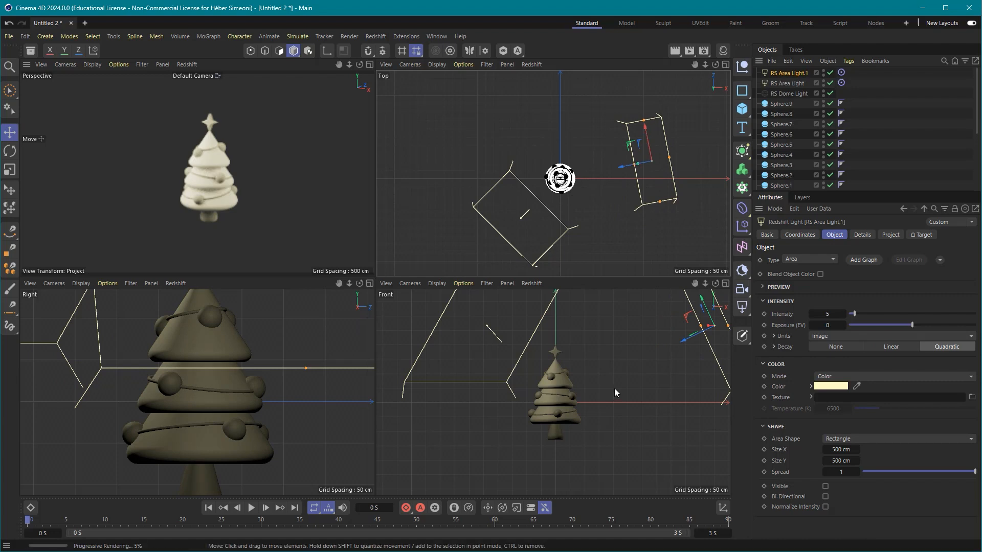
Move the duplicated light lower and closer to the tree in the front view, and enlarge the perspective view.
scroll(613, 389, down, 3)
drag(685, 425, 647, 512)
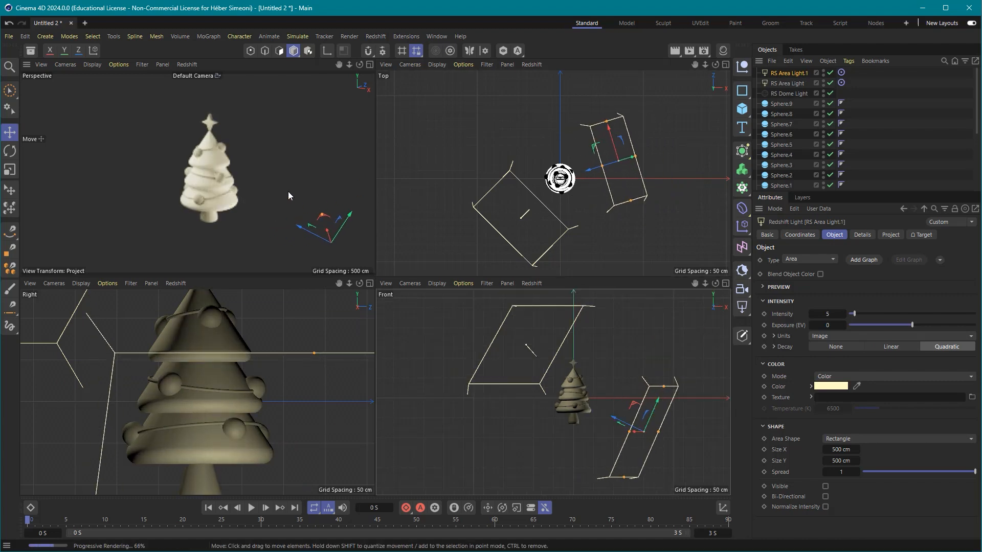
middle_click(293, 193)
middle_click(488, 306)
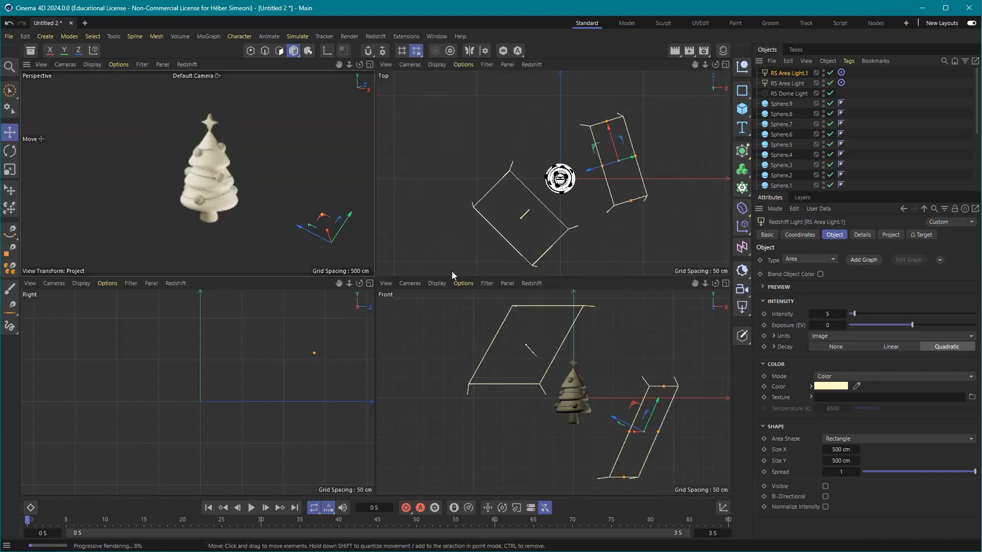
middle_click(236, 146)
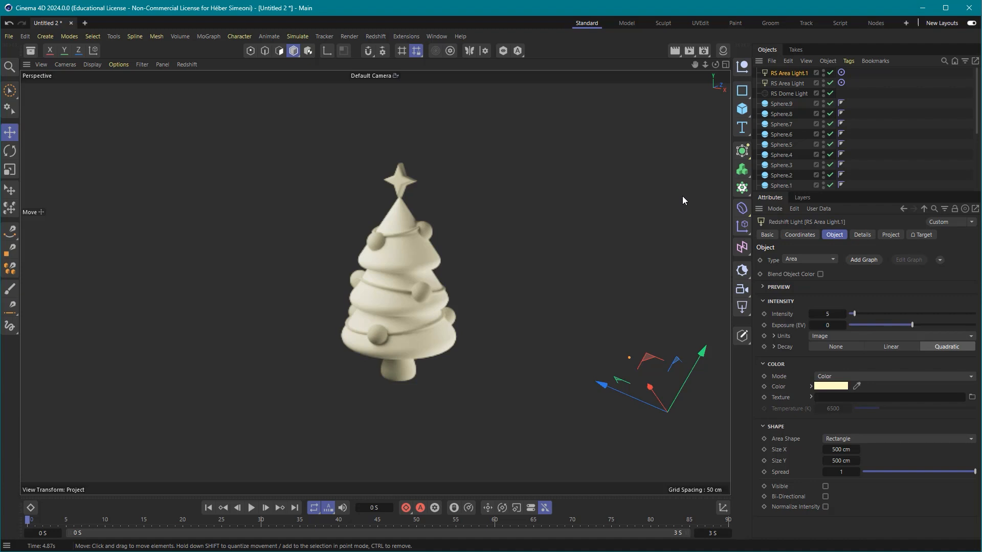
Sample a pale blue from the screen as the duplicated light's color and show its hexadecimal code, D6E3FF.
click(857, 386)
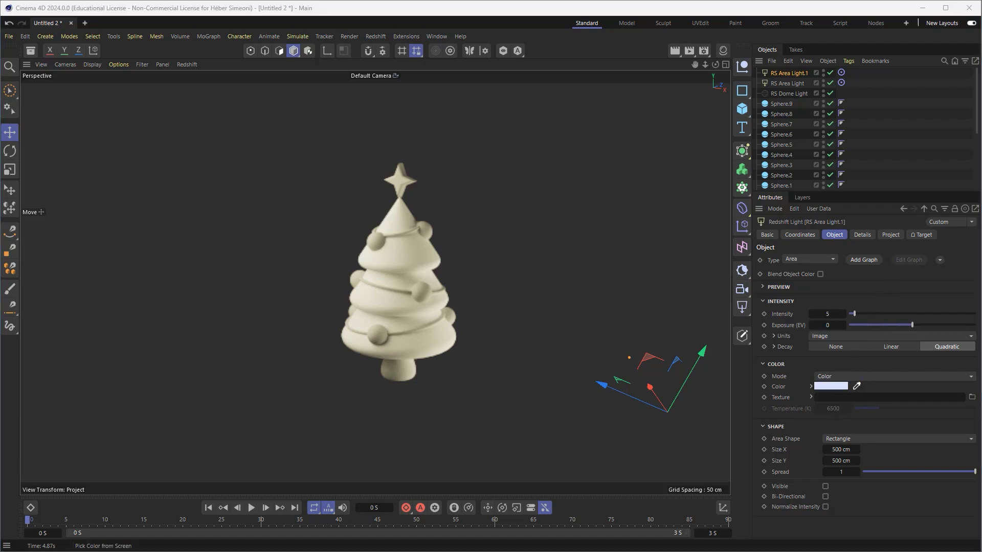
click(834, 379)
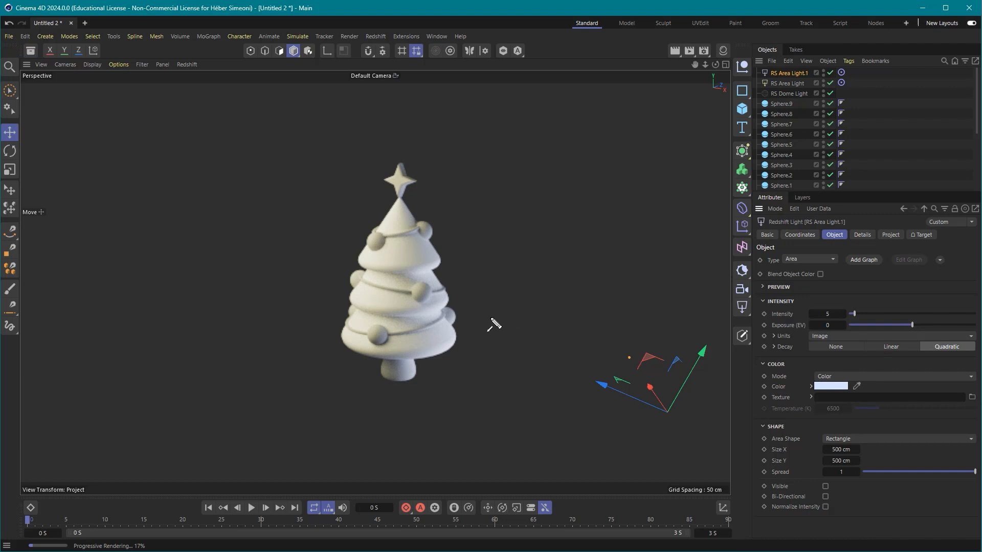
click(829, 385)
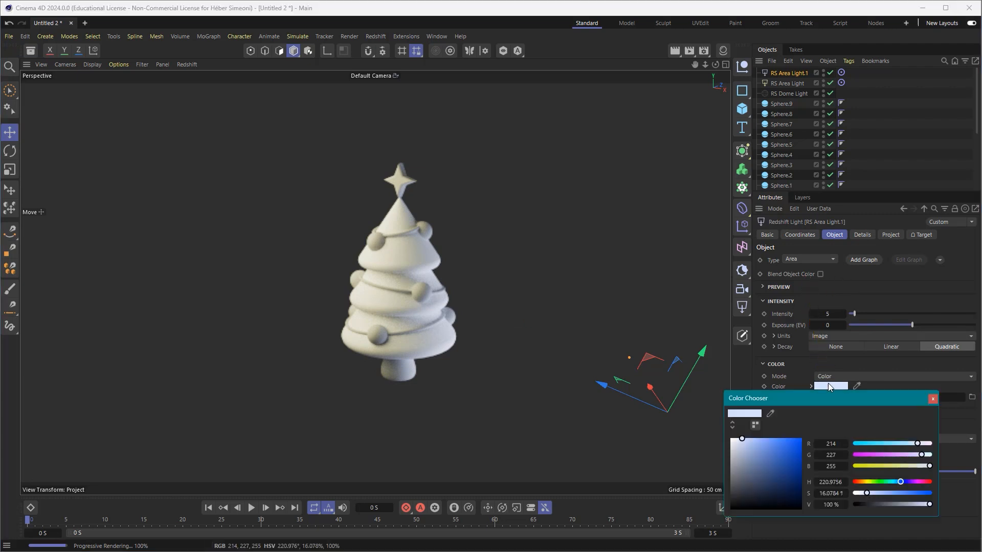
click(756, 425)
click(851, 425)
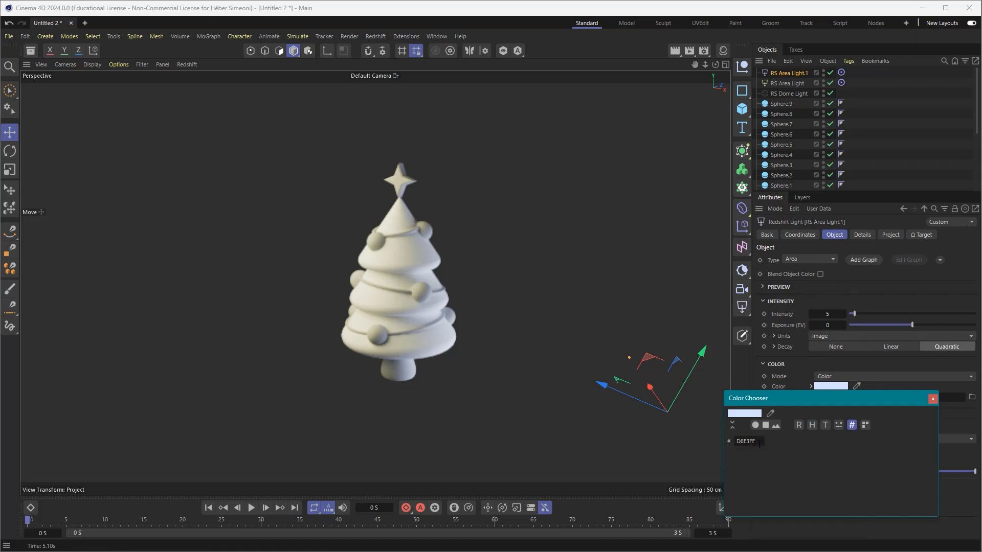
click(932, 399)
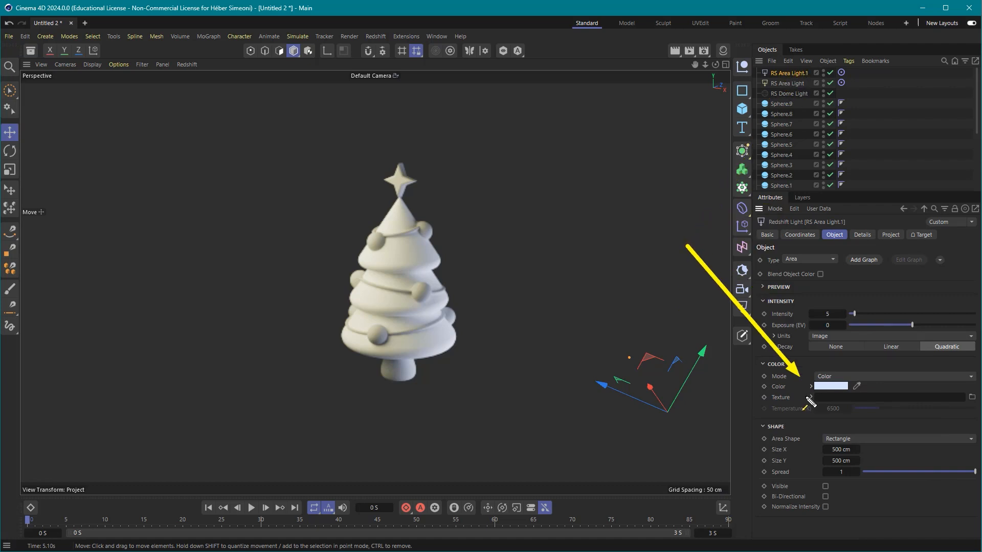
Set the duplicated area light's Size X to 2000 cm.
click(841, 449)
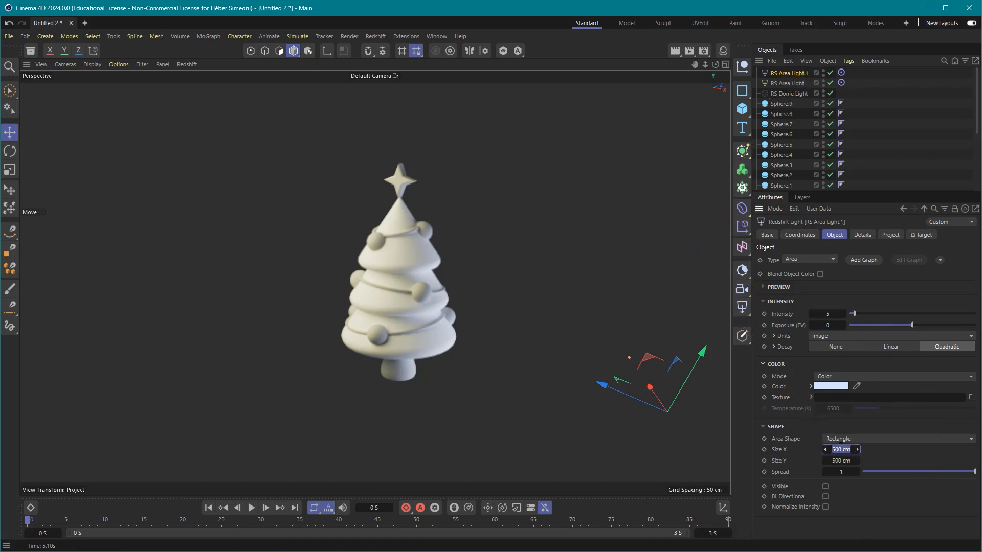
text(2000)
key(Return)
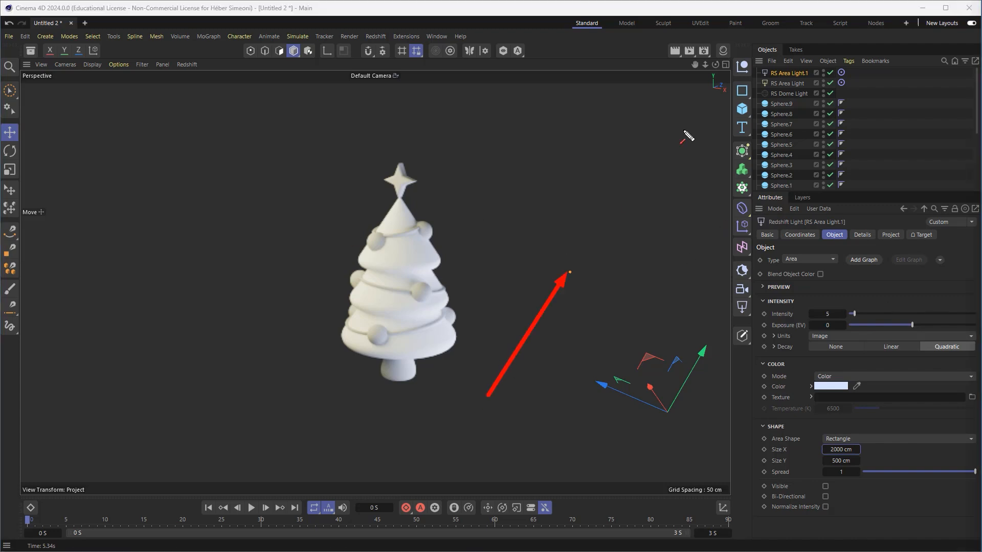
Show the material manager and create a new material.
click(722, 54)
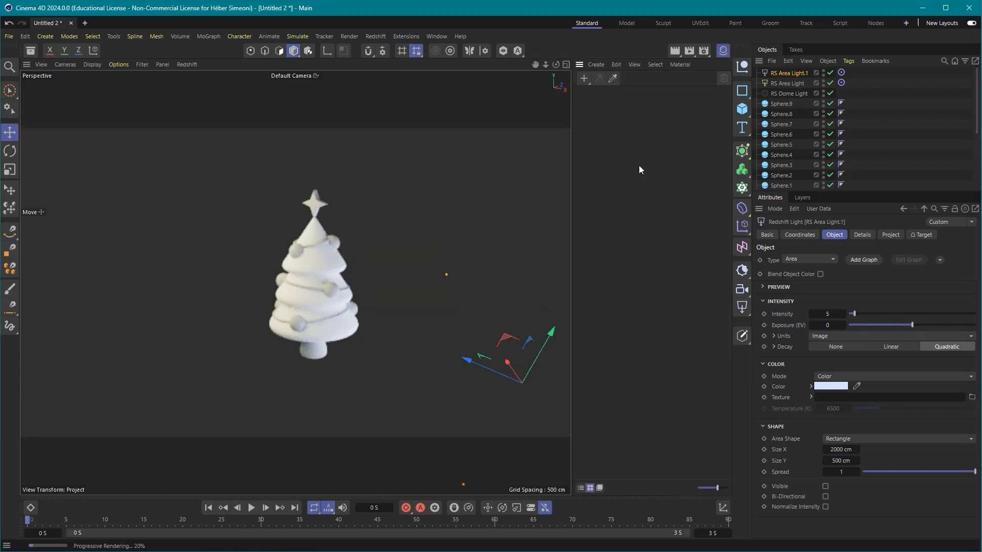
drag(519, 298, 671, 147)
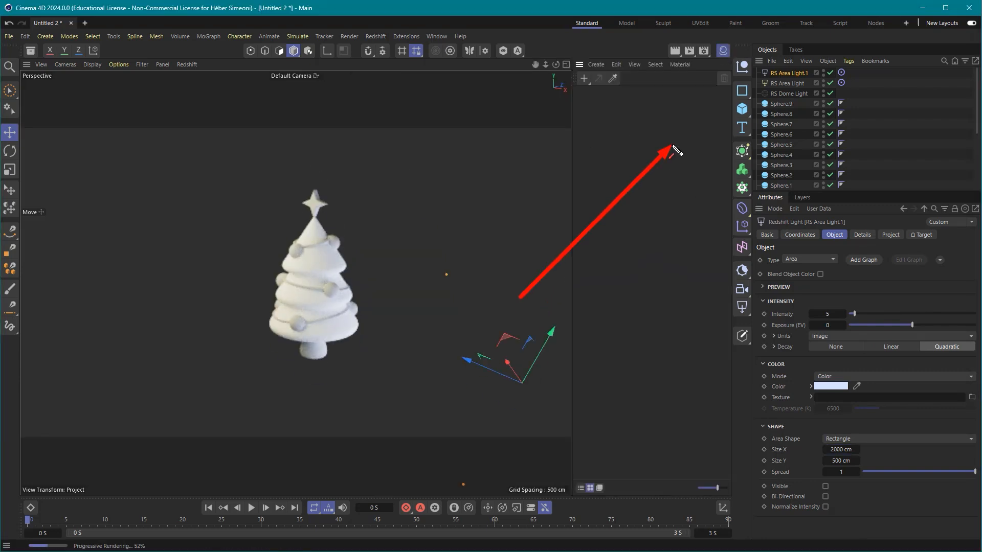
double_click(665, 139)
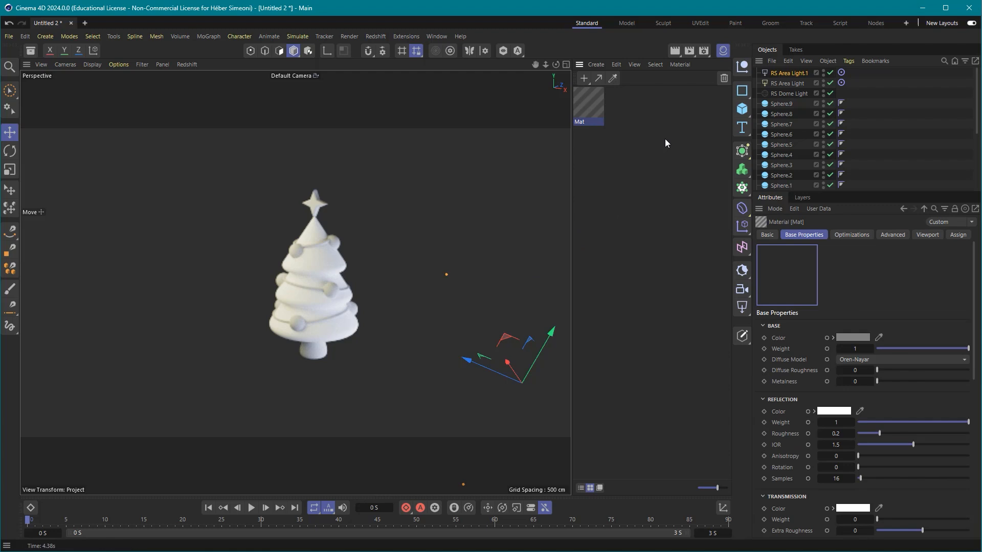
Assign the new material to the Cloner that forms the tree's tiers.
drag(872, 191, 872, 223)
scroll(866, 104, down, 3)
mouse_move(685, 185)
mouse_down()
mouse_move(596, 117)
mouse_move(723, 145)
mouse_move(781, 211)
mouse_up()
drag(593, 107, 780, 208)
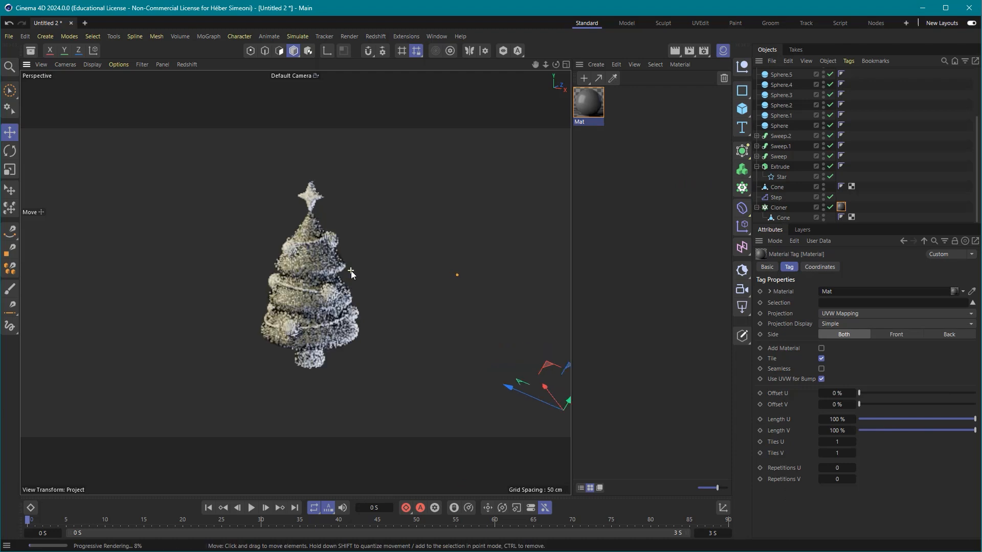
scroll(351, 274, up, 3)
scroll(351, 271, down, 3)
scroll(350, 271, up, 2)
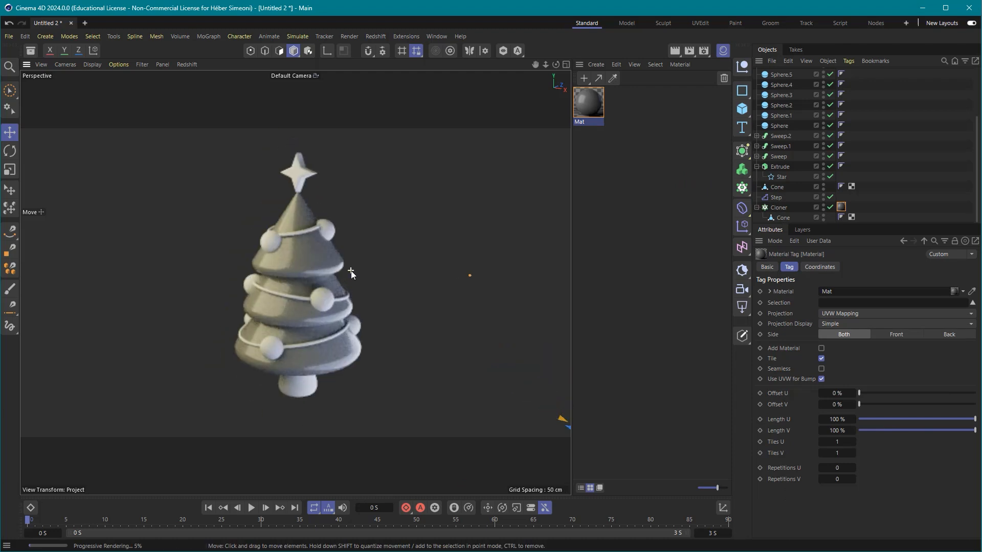
scroll(351, 271, down, 1)
scroll(351, 271, down, 1)
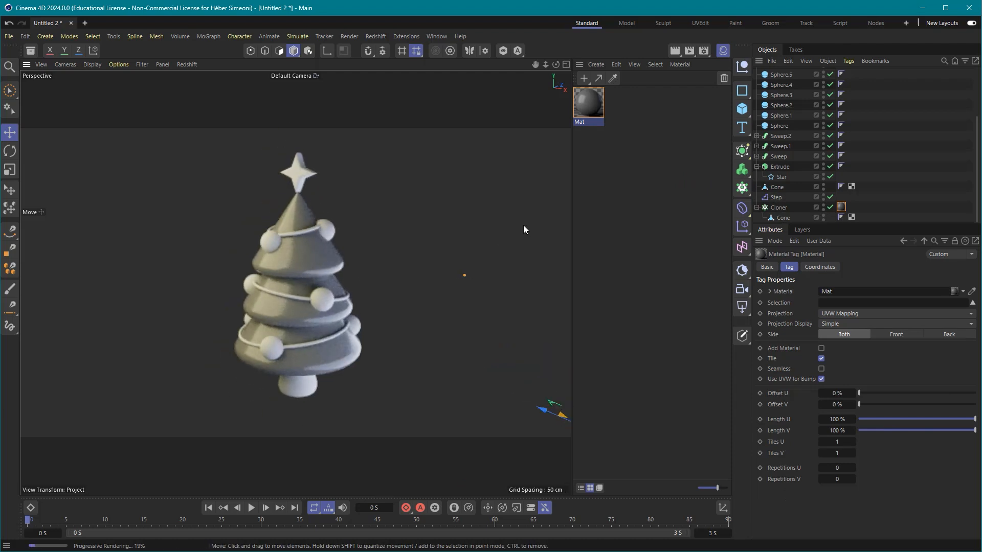
Sample a green from the screen as the tree material's base color and show its hexadecimal code.
drag(410, 205, 295, 278)
drag(410, 205, 590, 94)
click(583, 108)
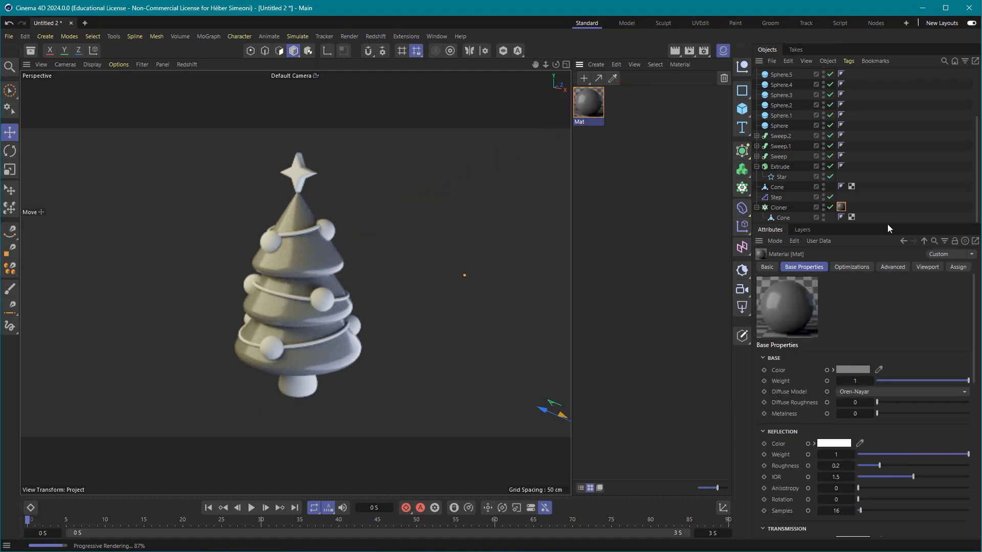
drag(888, 225, 875, 165)
mouse_move(814, 90)
mouse_down()
mouse_move(779, 175)
mouse_move(809, 214)
mouse_up()
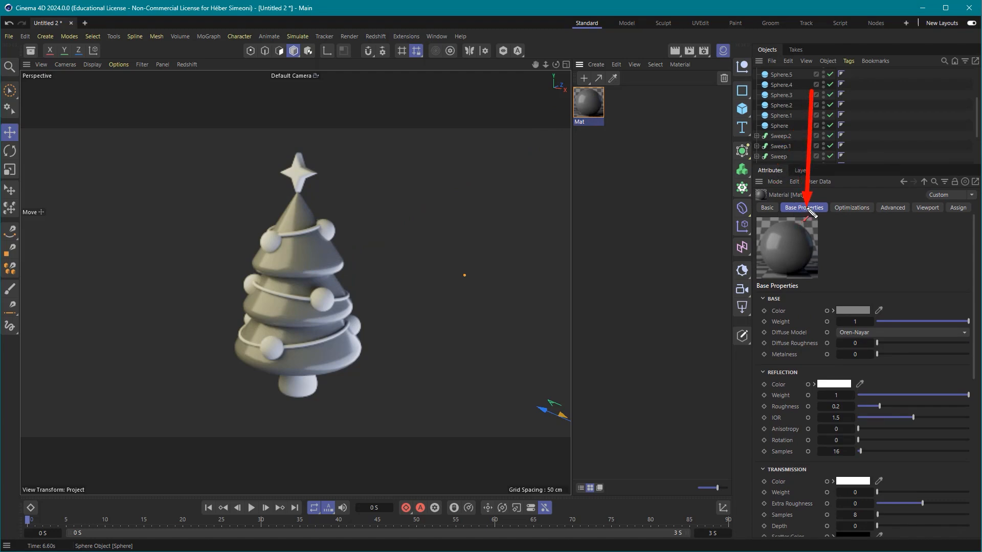
drag(811, 91, 857, 310)
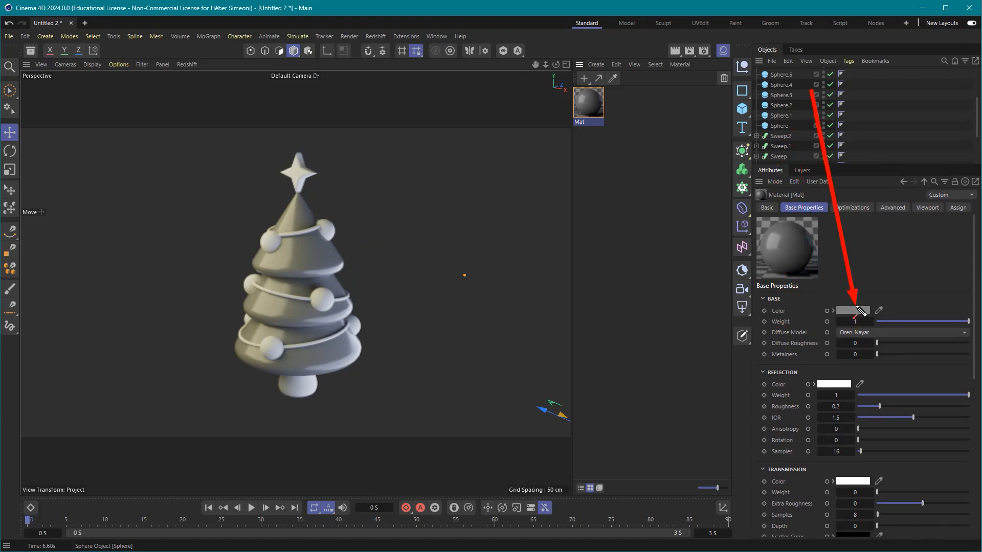
key(Escape)
click(853, 310)
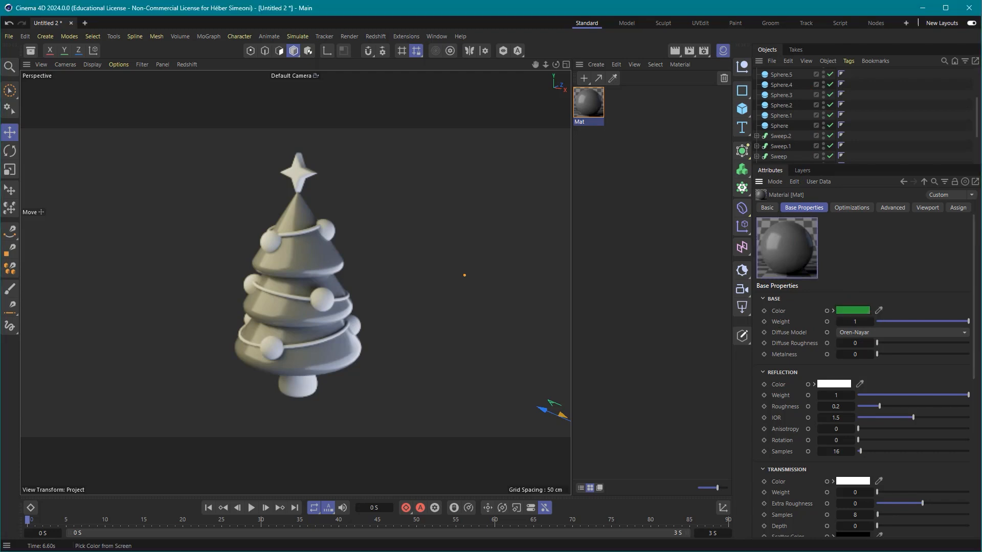
click(852, 310)
click(754, 350)
click(873, 349)
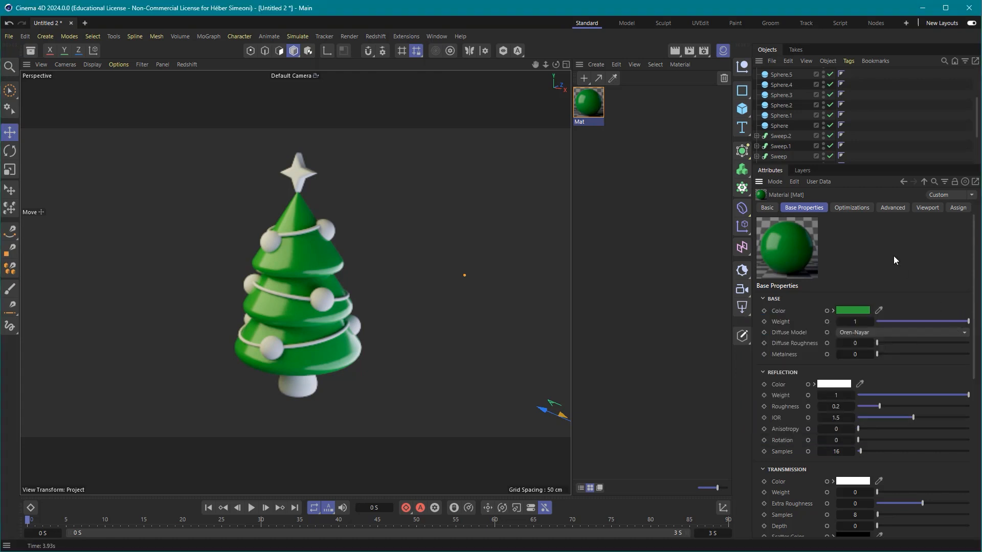
Try different reflection roughness values on the green material and set the roughness to 0.4.
mouse_move(893, 214)
mouse_down()
mouse_move(864, 307)
mouse_move(775, 378)
mouse_up()
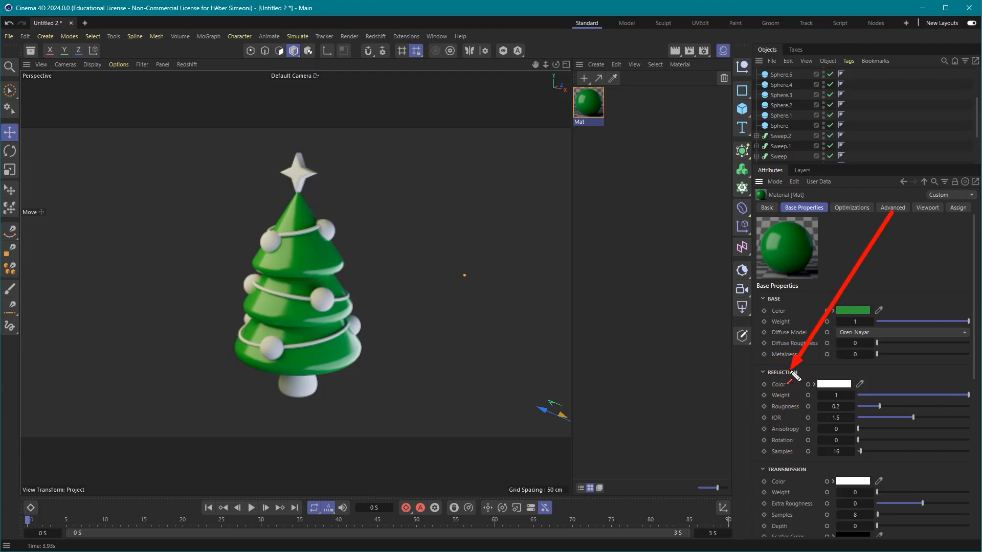
drag(891, 410, 943, 409)
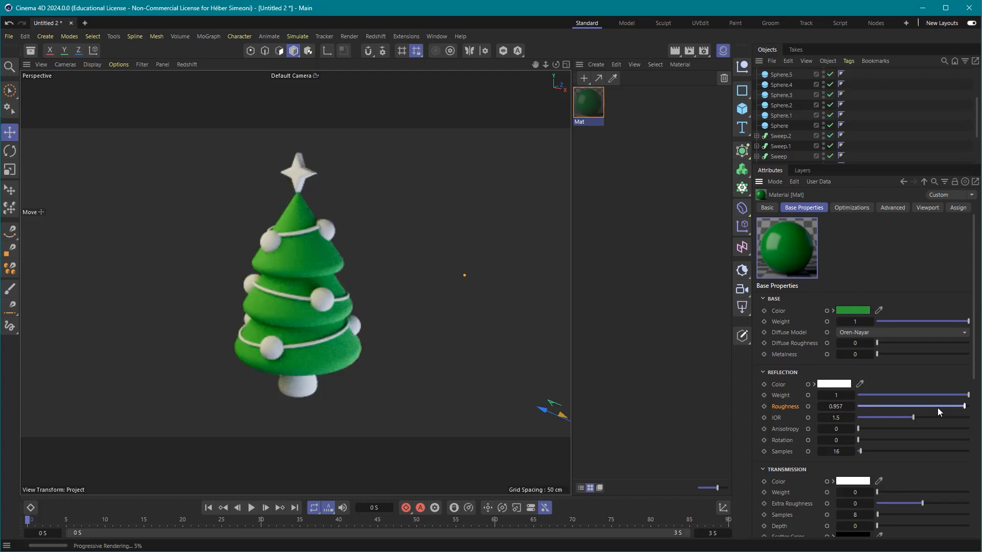
click(835, 408)
text(0.4)
key(Return)
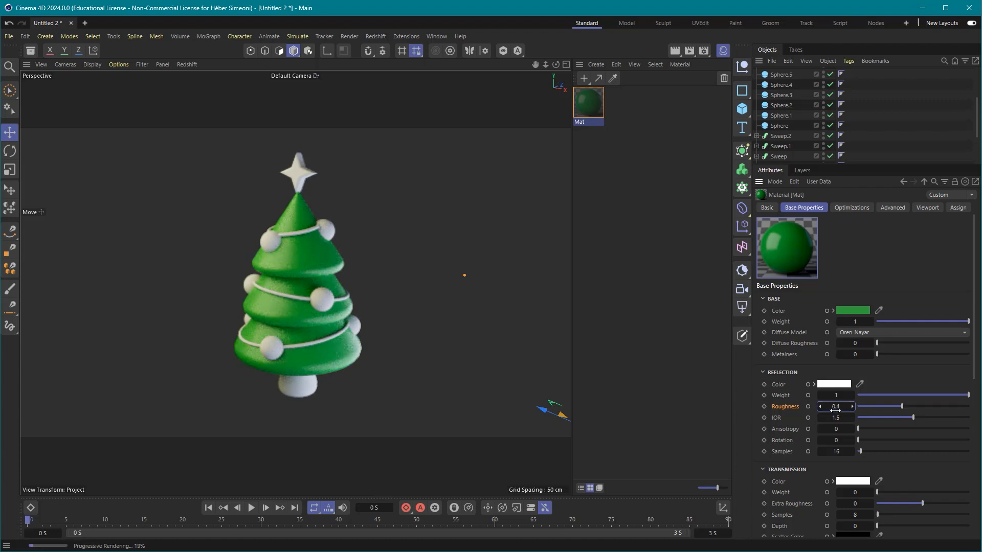
drag(878, 406, 864, 406)
click(842, 408)
text(0.4)
key(Return)
Try a lower reflection IOR on the green material, set it to 1.8, and deselect the material.
drag(845, 357, 781, 423)
key(Escape)
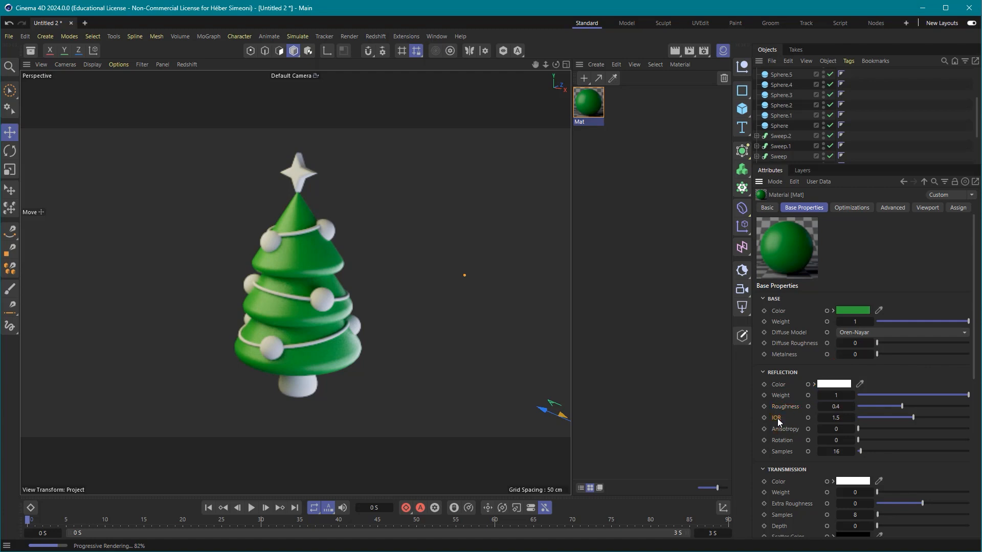
mouse_move(914, 418)
mouse_down()
mouse_move(965, 424)
mouse_move(873, 407)
mouse_move(863, 419)
mouse_move(934, 415)
mouse_move(907, 410)
mouse_up()
double_click(837, 417)
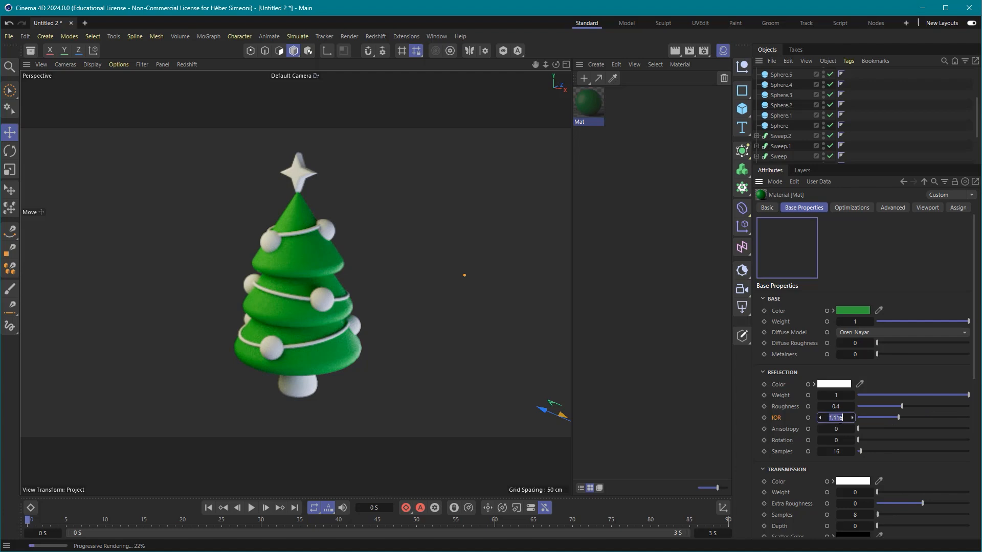
text(1.8)
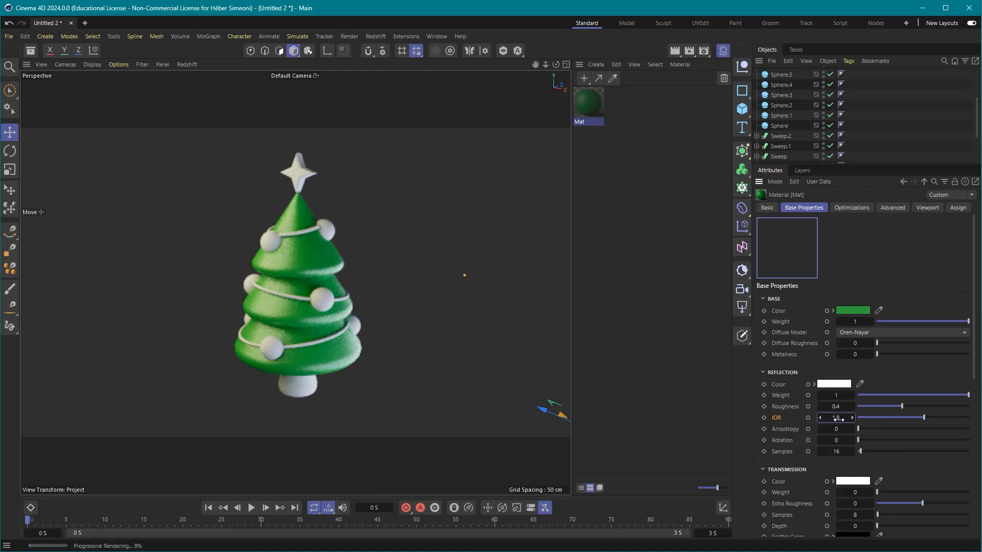
key(Return)
click(653, 156)
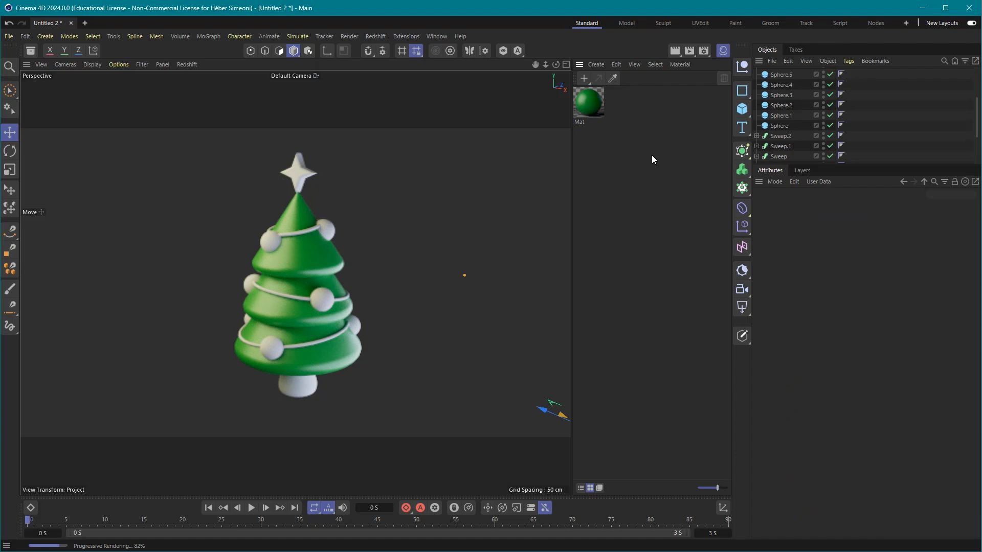
Duplicate the green material.
click(590, 103)
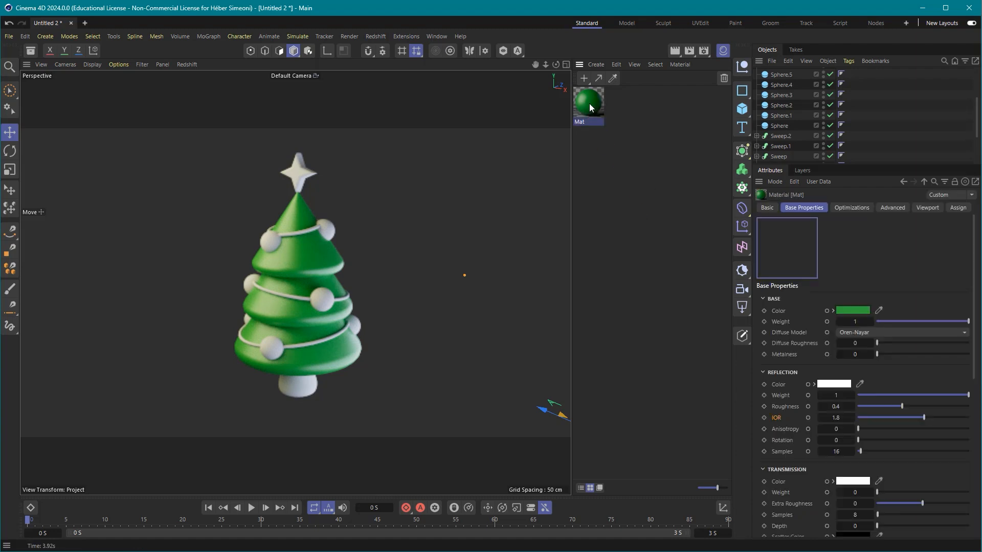
key(ctrl+c)
key(ctrl+v)
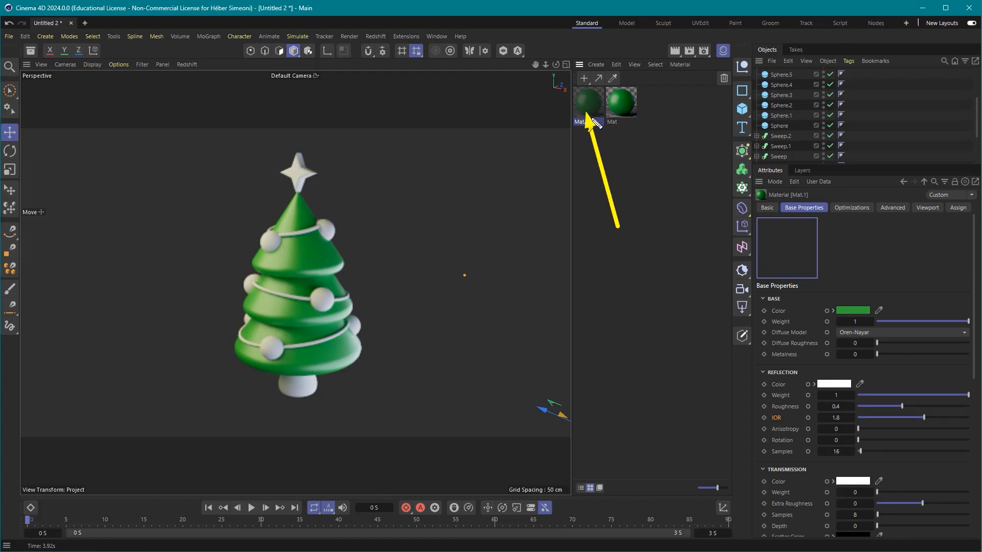
Sample a golden yellow as the duplicated material's base color and show its hexadecimal code, CC7F07.
drag(588, 117, 865, 318)
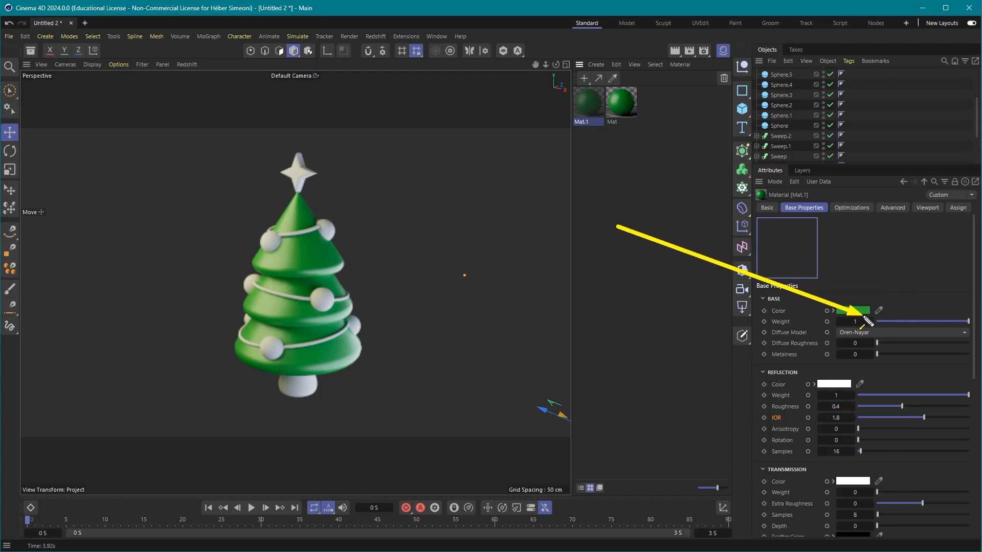
click(855, 311)
click(853, 311)
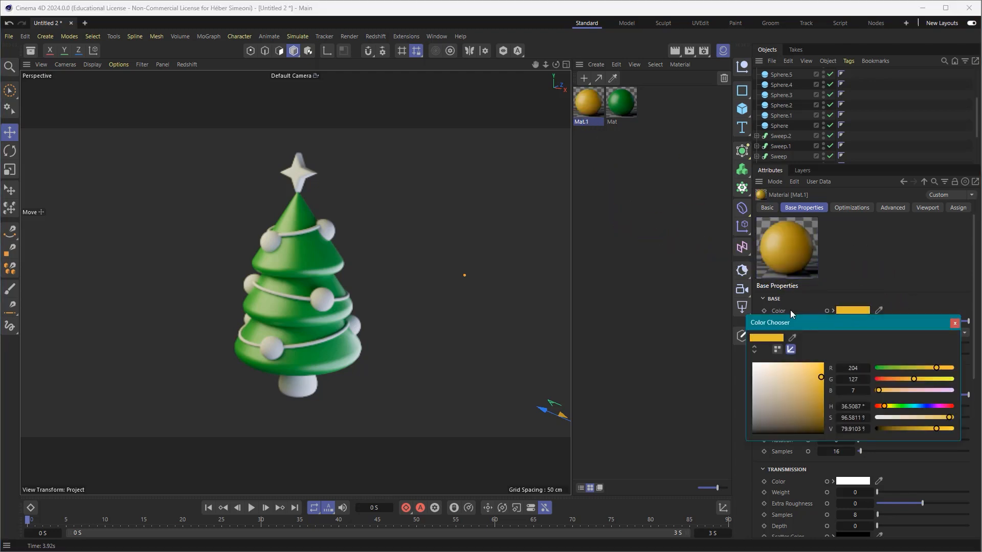
click(755, 349)
click(873, 349)
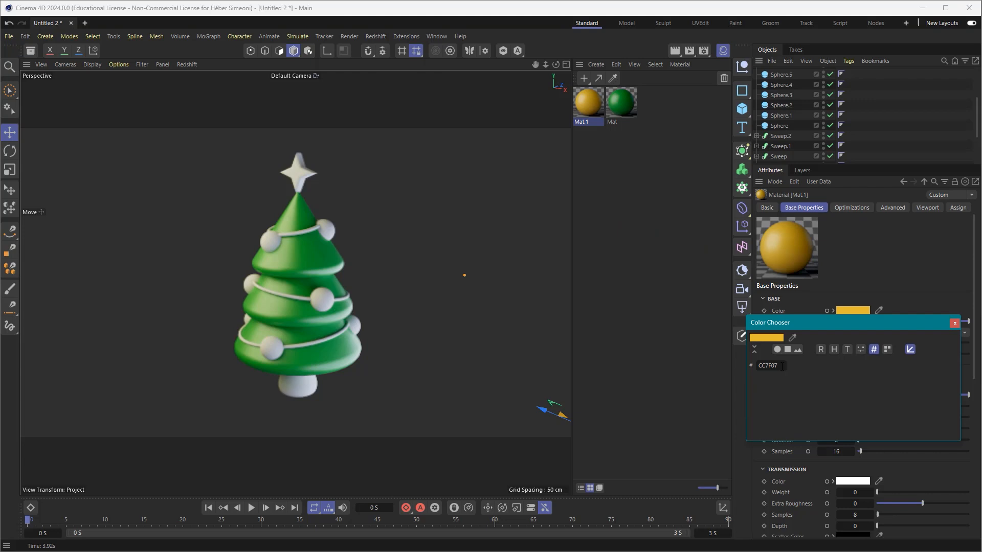
click(955, 323)
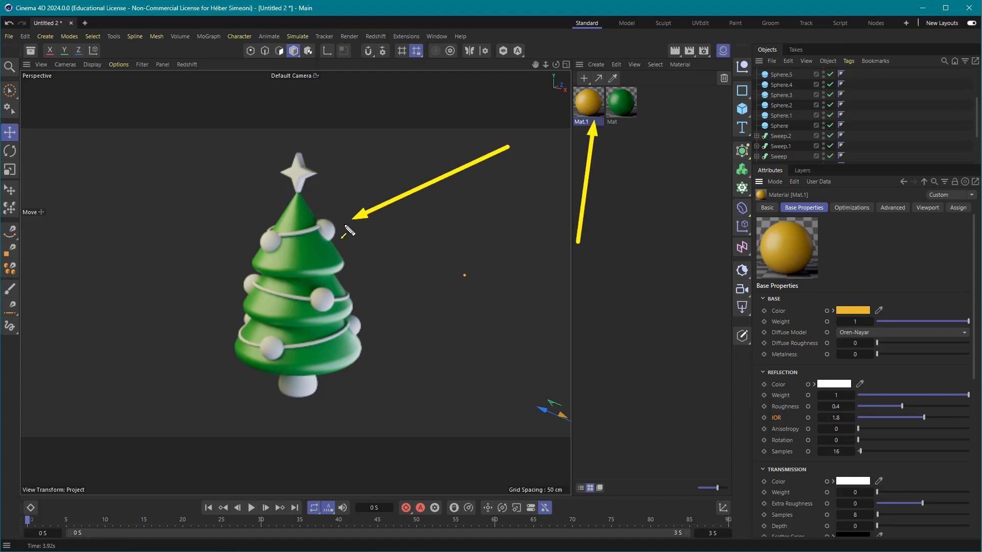
Apply the yellow material to every other sphere ornament around the tree, including those at the back.
drag(343, 207, 326, 229)
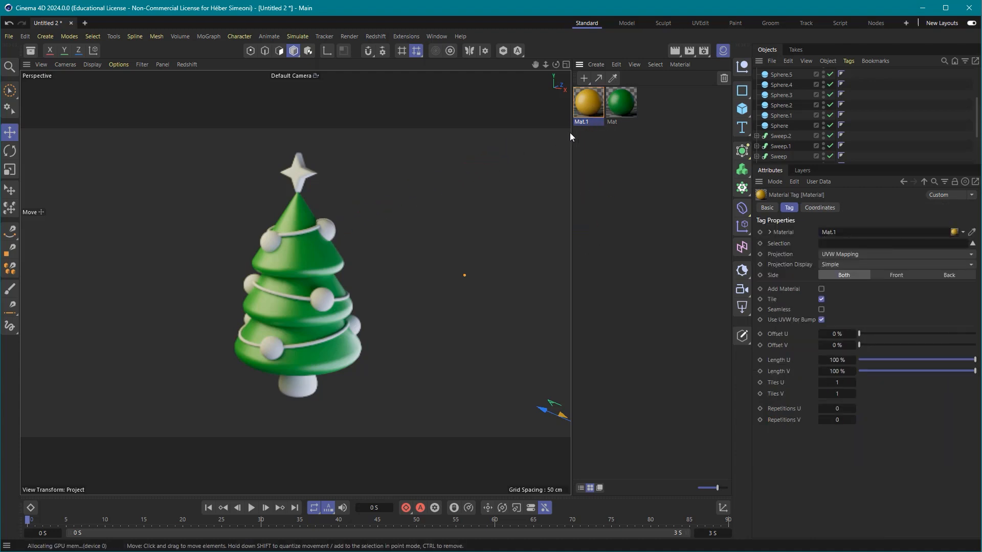
drag(248, 283, 248, 283)
alt+middle_drag(400, 277, 415, 268)
drag(596, 113, 308, 327)
alt+drag(403, 255, 492, 191)
alt+drag(356, 289, 389, 289)
drag(588, 105, 330, 340)
mouse_move(392, 307)
alt+mouse_down()
mouse_move(417, 293)
mouse_move(413, 278)
mouse_move(425, 297)
mouse_move(390, 280)
mouse_move(413, 281)
mouse_move(413, 266)
mouse_move(391, 274)
mouse_move(415, 256)
mouse_move(410, 285)
mouse_move(428, 270)
mouse_move(398, 295)
mouse_move(394, 280)
alt+mouse_up()
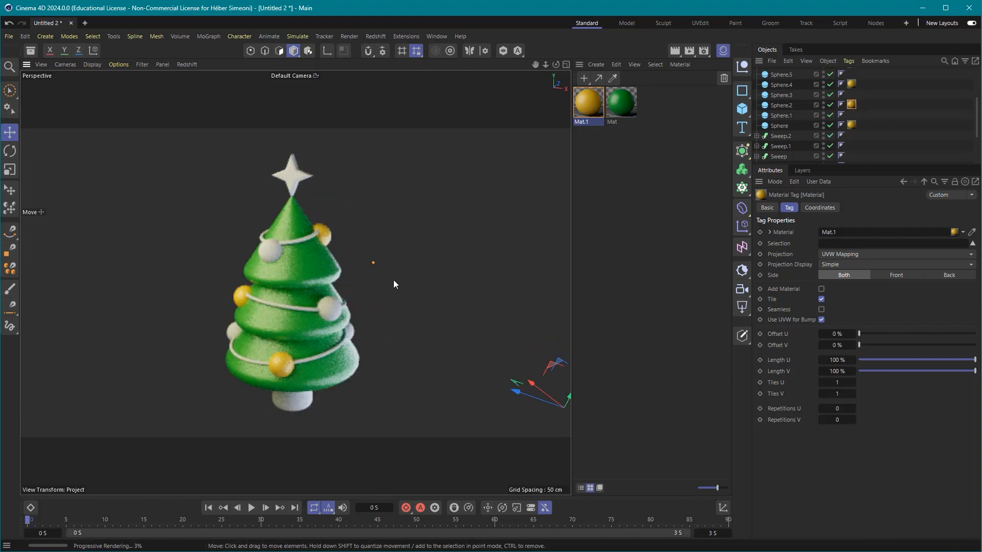
Set the yellow material's reflection roughness to 0.1 and its IOR to 2.
click(589, 104)
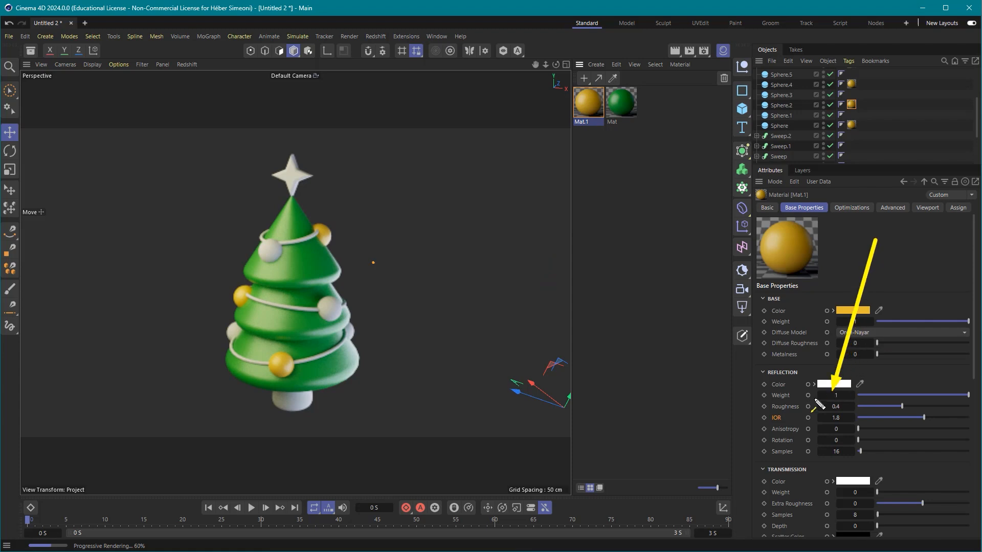
double_click(840, 407)
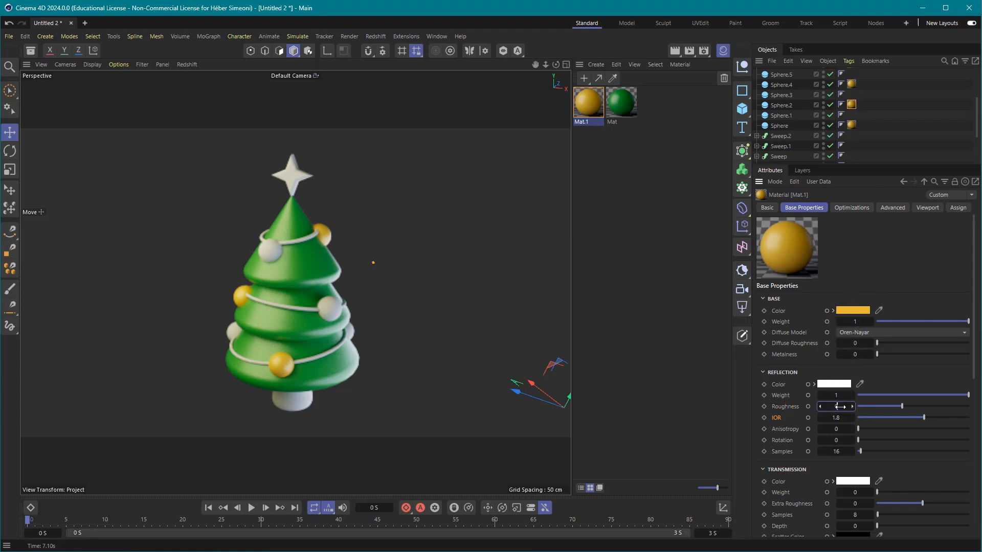
text(0.1)
key(Return)
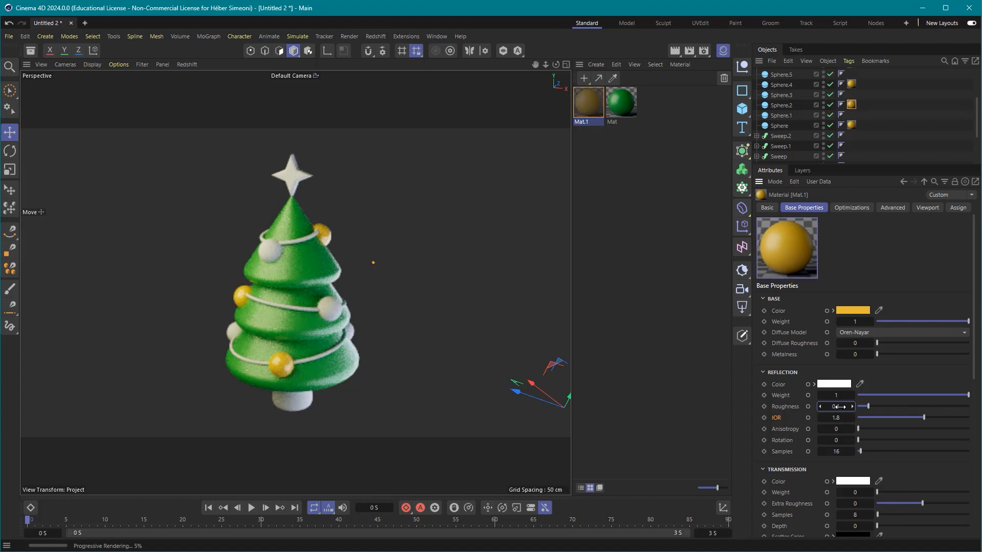
double_click(834, 418)
click(672, 161)
Apply the yellow material to the star at the tree's tip.
mouse_move(634, 241)
mouse_down()
mouse_move(585, 98)
mouse_move(592, 109)
mouse_up()
key(Escape)
click(589, 100)
click(601, 137)
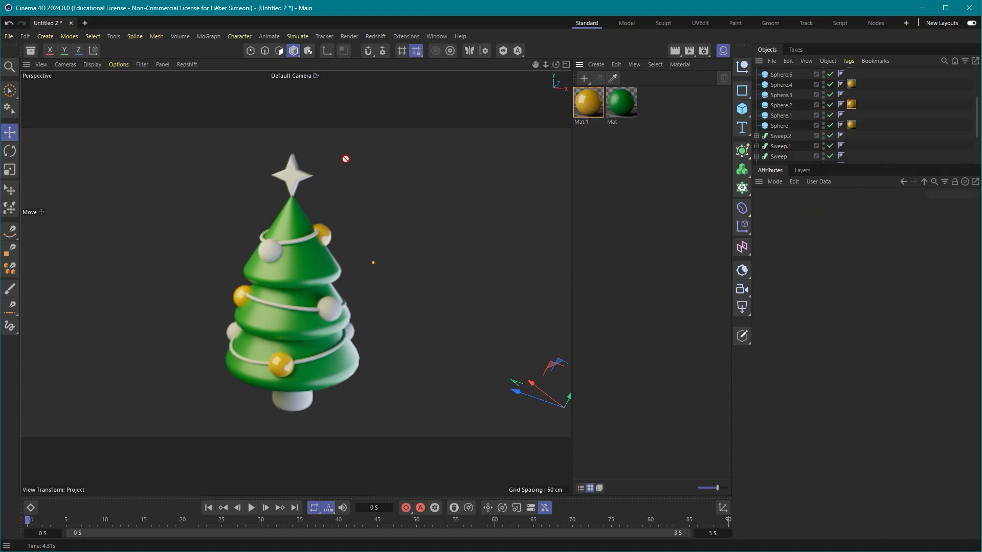
drag(295, 183, 294, 185)
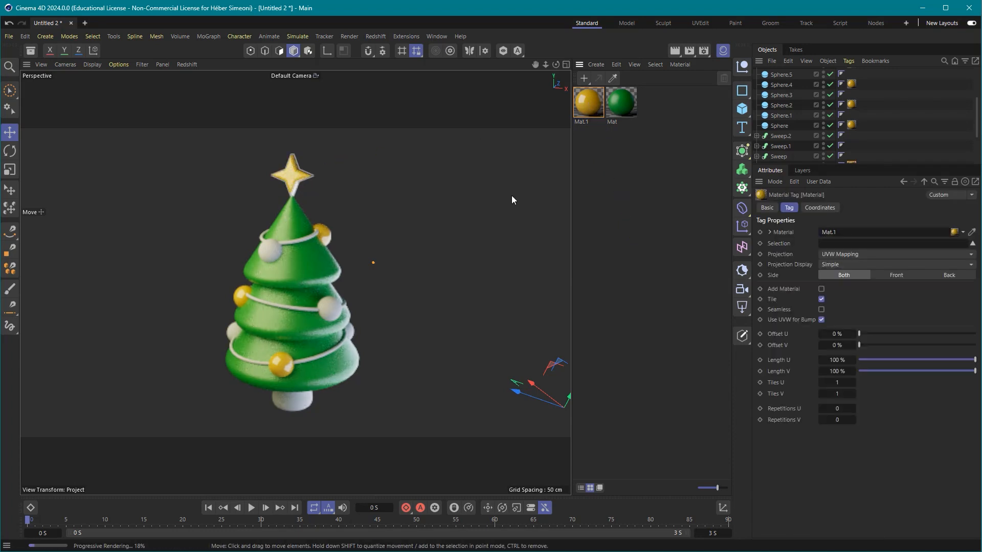
Duplicate the yellow material and select the copy.
click(594, 106)
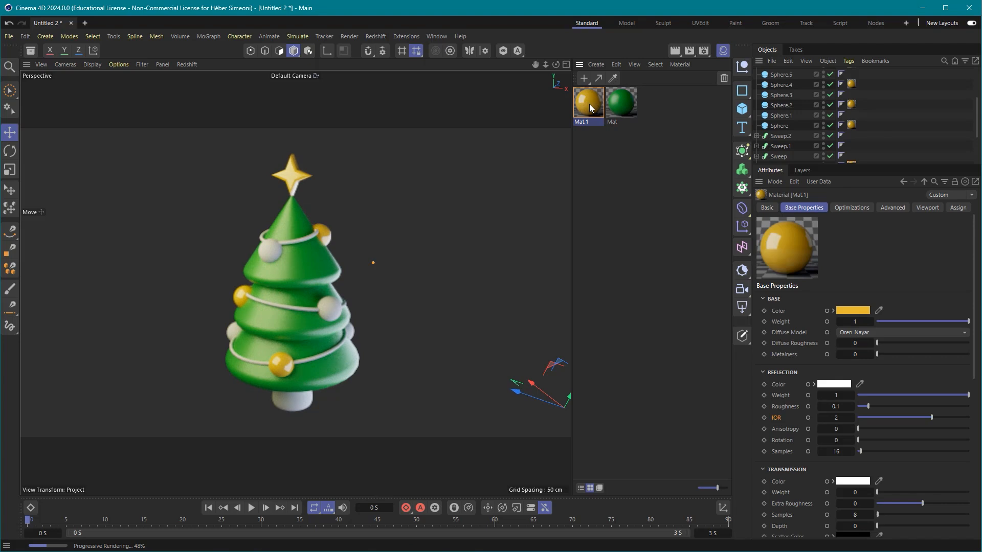
key(ctrl+c)
key(ctrl+v)
click(631, 163)
click(594, 103)
Sample a bright red from the screen as the new copy's base color, and deselect the material.
mouse_move(578, 242)
mouse_down()
mouse_move(588, 106)
mouse_move(875, 308)
mouse_up()
key(Escape)
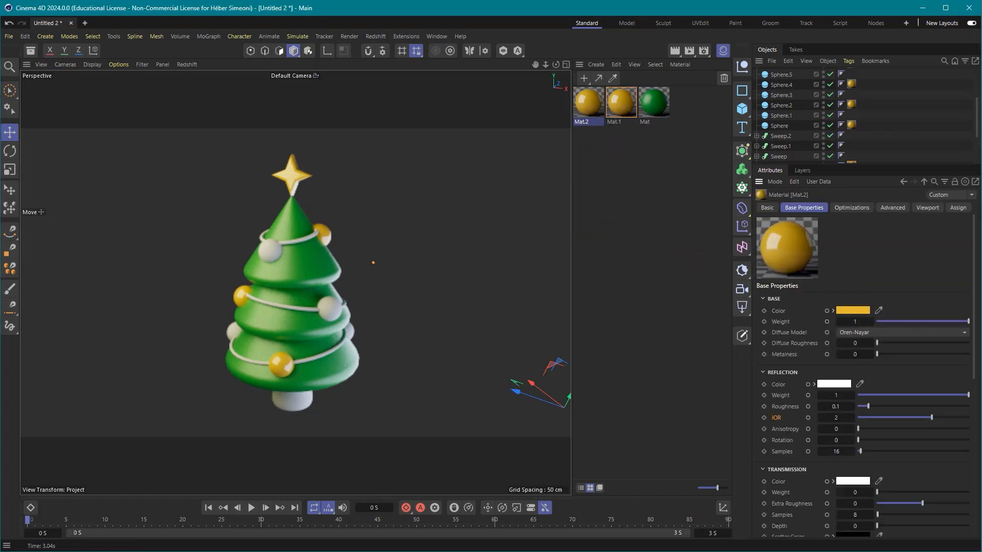
click(878, 311)
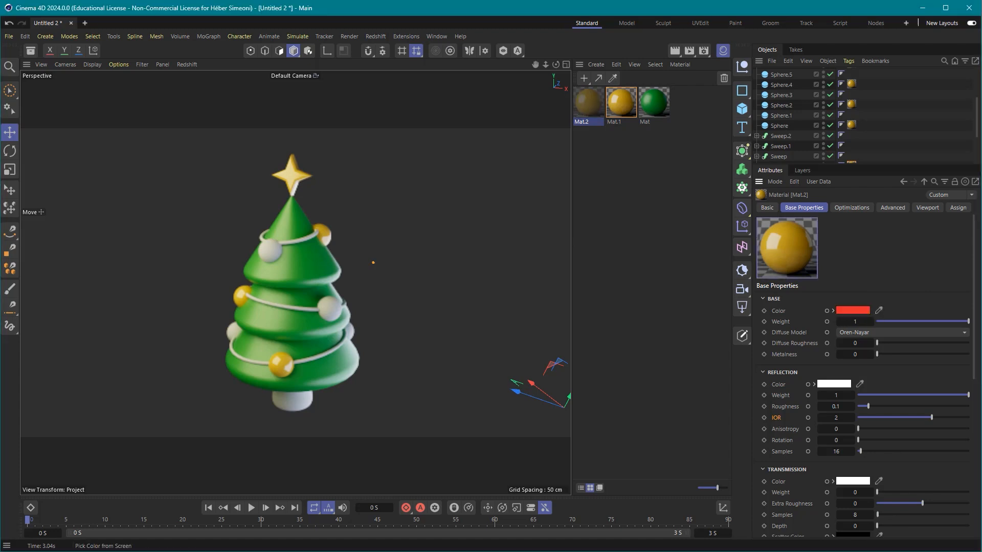
click(857, 309)
mouse_move(874, 229)
mouse_down()
mouse_move(858, 309)
mouse_move(897, 330)
mouse_move(854, 367)
mouse_move(955, 329)
mouse_up()
click(954, 324)
click(959, 331)
click(926, 297)
click(592, 150)
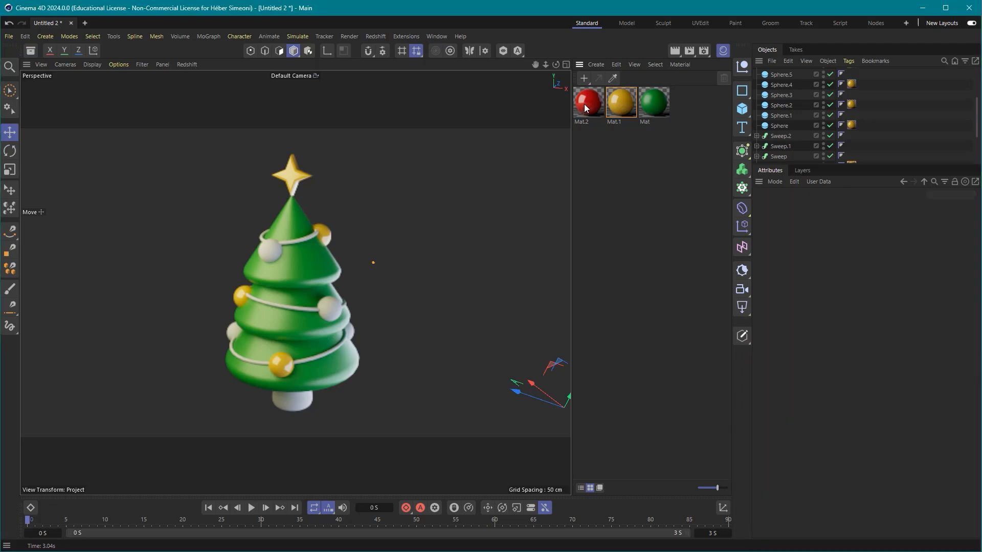
Apply the red material to the remaining white ornaments around the front and back of the tree.
drag(439, 218, 330, 308)
drag(588, 104, 272, 251)
alt+middle_drag(372, 240, 433, 199)
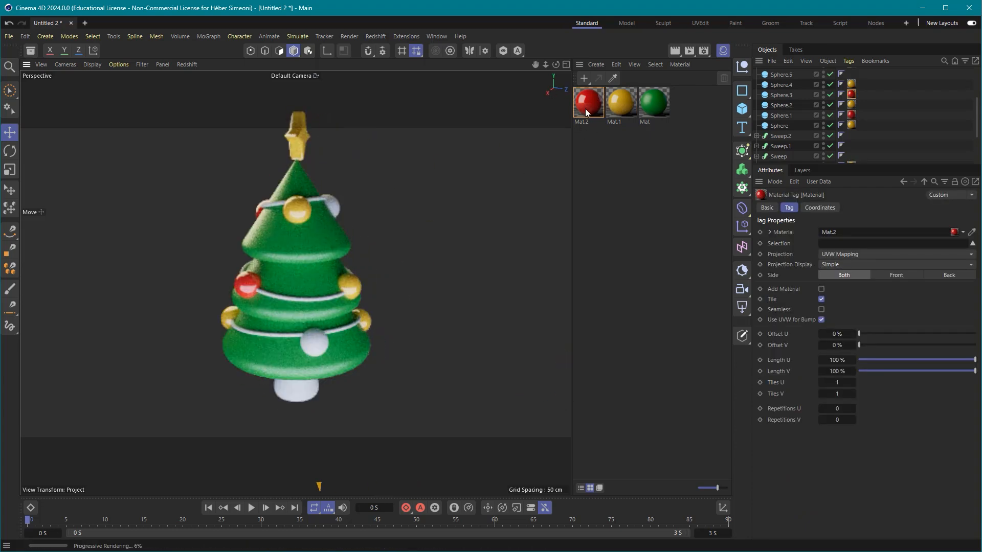
drag(585, 109, 315, 348)
alt+drag(421, 229, 346, 278)
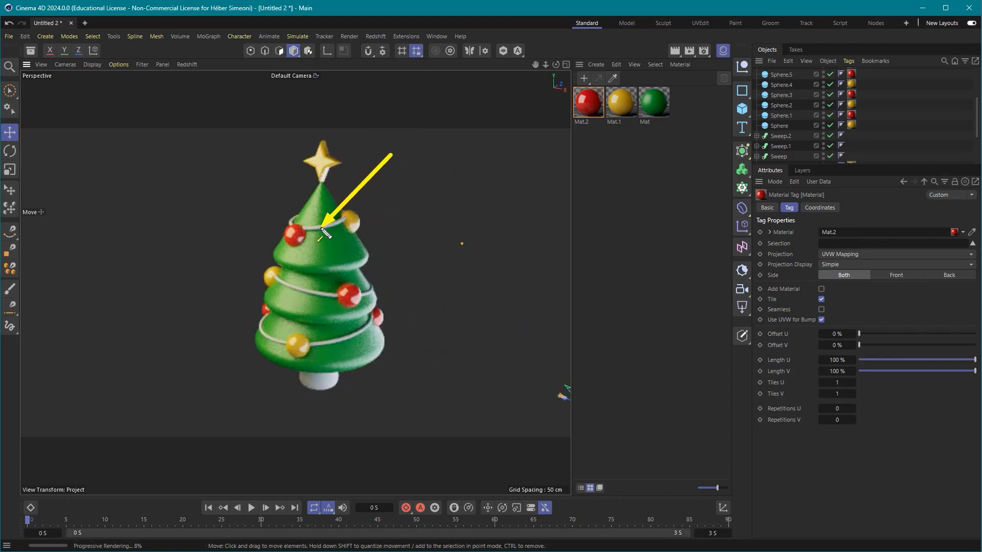
Apply the yellow material to the three garland rings wrapped around the tree, and leave nothing selected.
drag(325, 243, 319, 226)
drag(394, 246, 307, 291)
drag(399, 280, 342, 341)
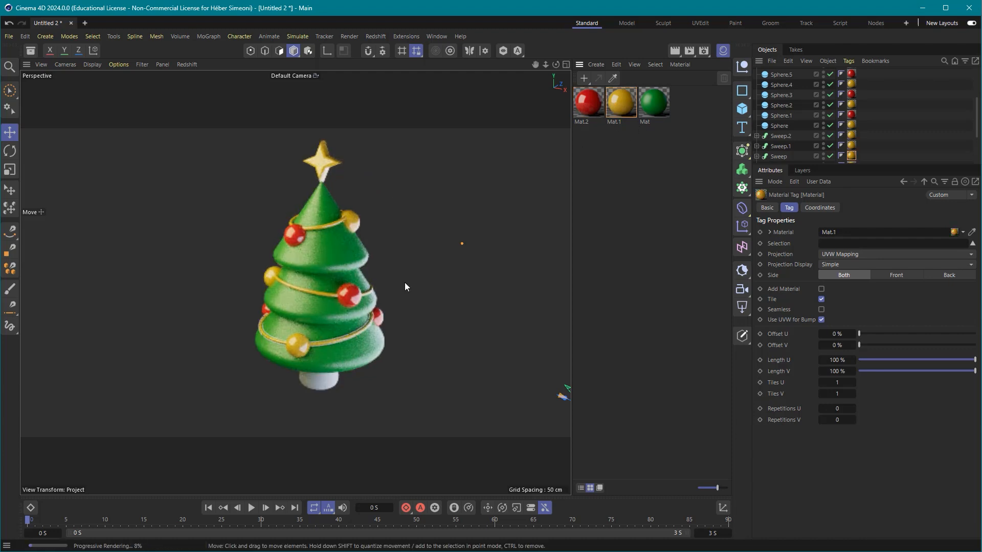
click(404, 282)
alt+drag(442, 272, 406, 278)
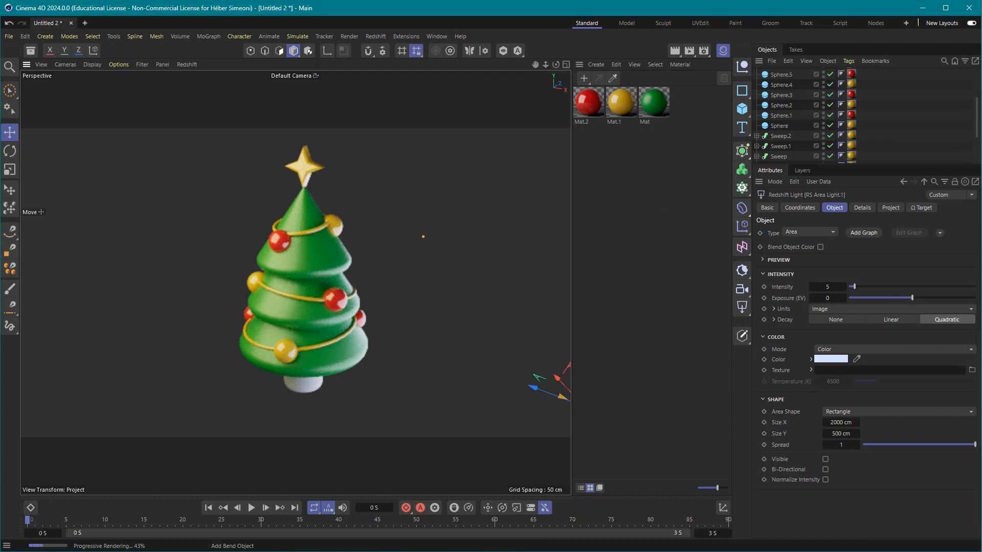
click(441, 228)
mouse_move(354, 297)
alt+mouse_down()
mouse_move(336, 285)
mouse_move(354, 239)
mouse_move(367, 271)
mouse_move(339, 254)
alt+mouse_up()
mouse_move(636, 249)
mouse_down()
mouse_move(663, 99)
mouse_move(663, 112)
mouse_up()
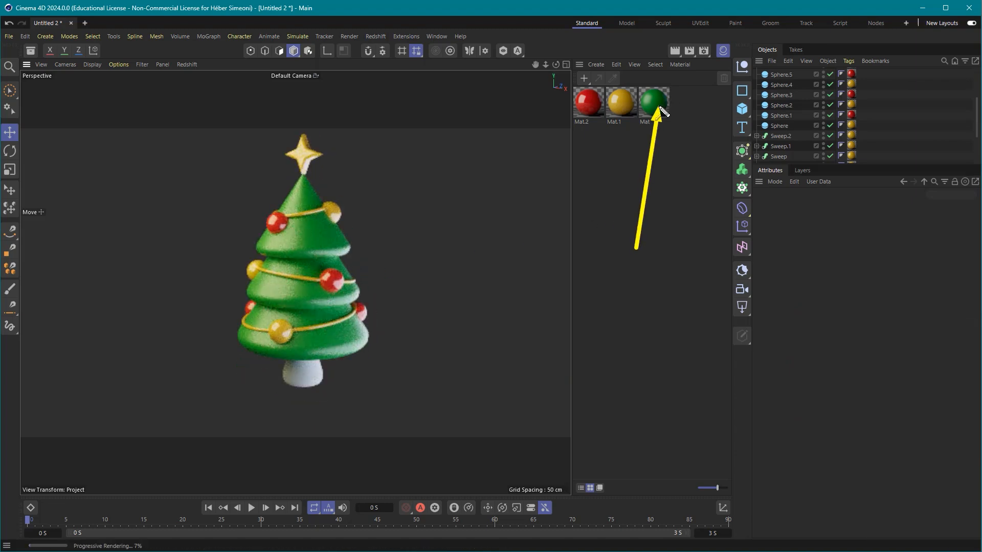
drag(462, 305, 305, 373)
key(Escape)
alt+middle_drag(374, 261, 369, 281)
mouse_move(439, 324)
mouse_down()
mouse_move(332, 186)
mouse_move(309, 257)
mouse_move(373, 258)
mouse_up()
mouse_move(628, 214)
mouse_down()
mouse_move(825, 96)
mouse_move(796, 106)
mouse_up()
key(Escape)
Set the intensity of RS Area Light.1 to 2, and raise it to 3.
scroll(797, 102, up, 3)
click(791, 74)
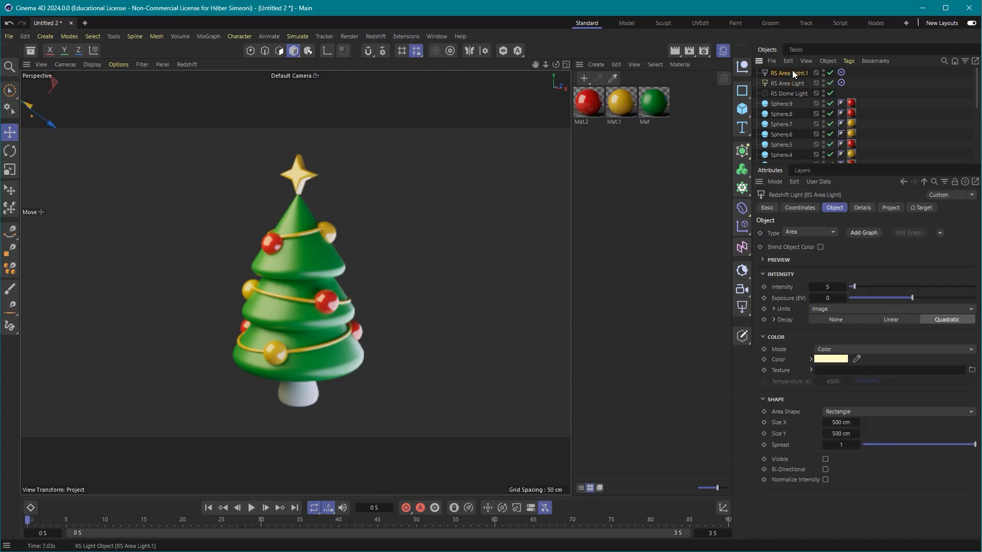
text(2)
key(Return)
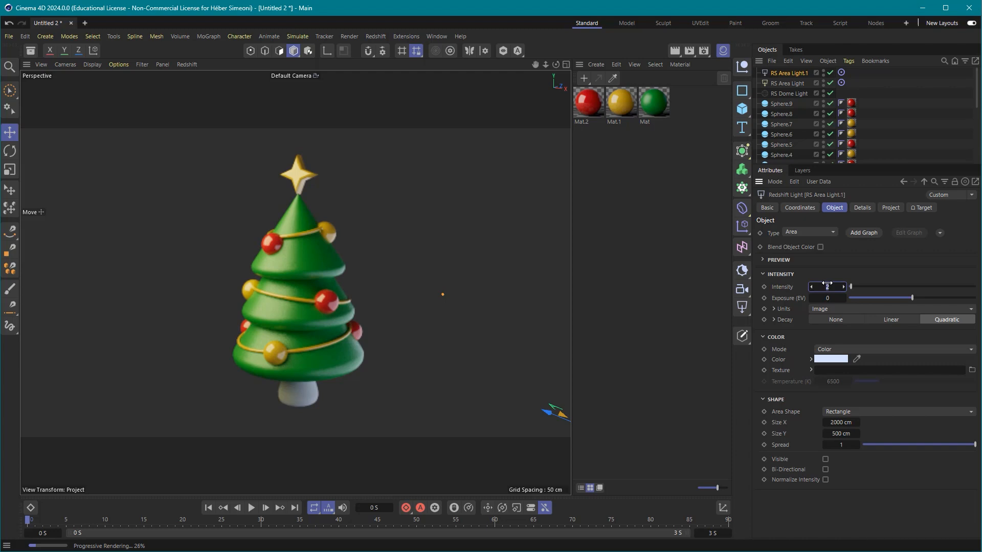
text(3)
key(Return)
drag(517, 175, 345, 273)
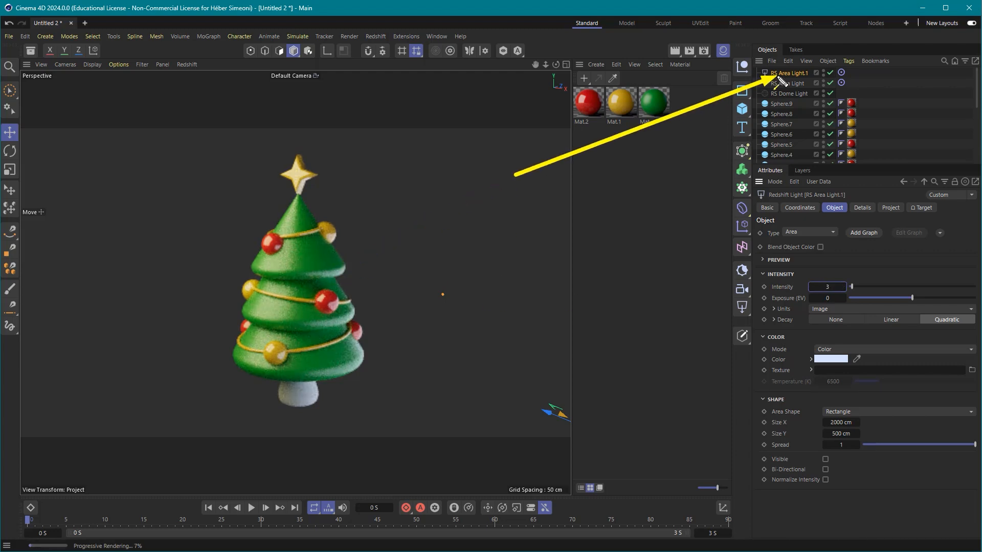
Set the intensity of RS Area Light to 3, and raise it to 4.
click(787, 85)
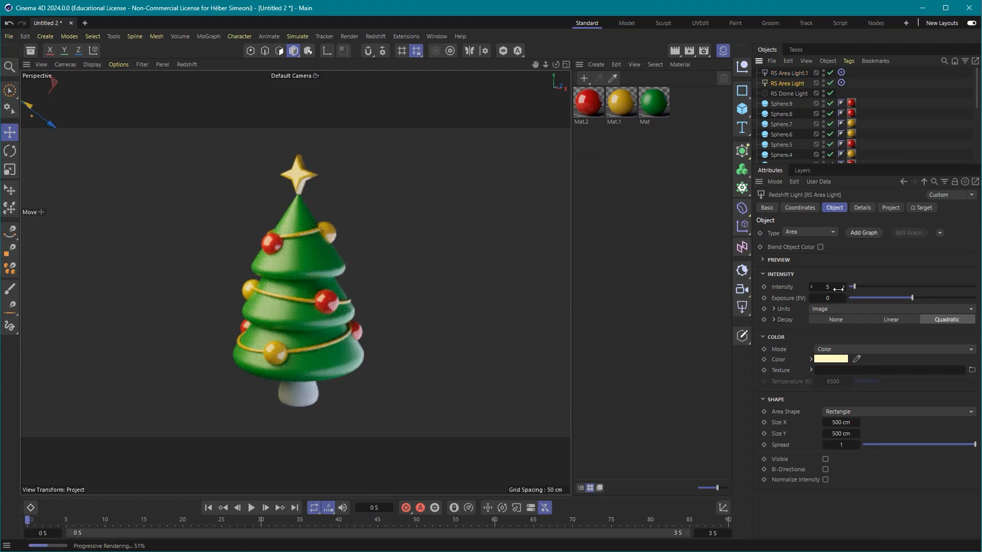
text(3)
key(Return)
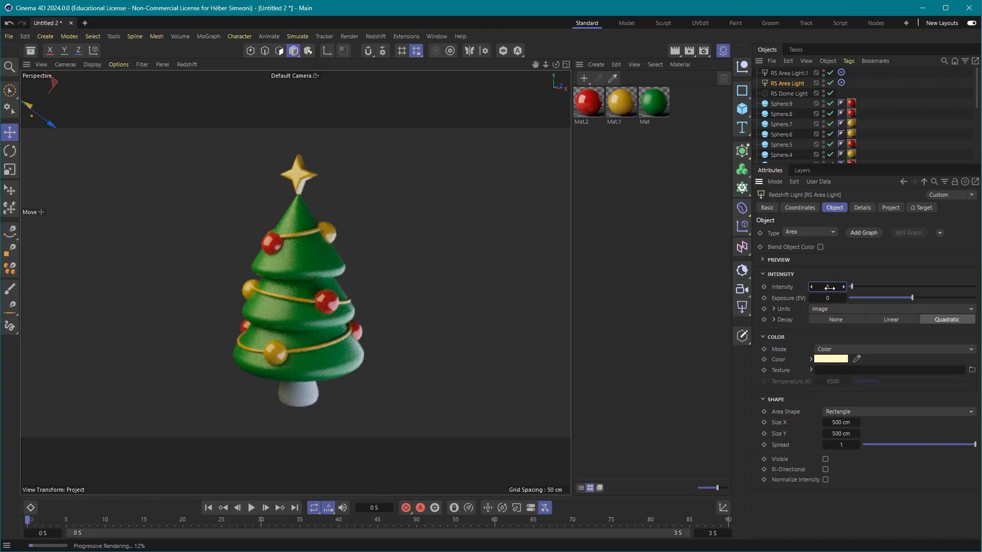
drag(829, 288, 830, 288)
click(897, 113)
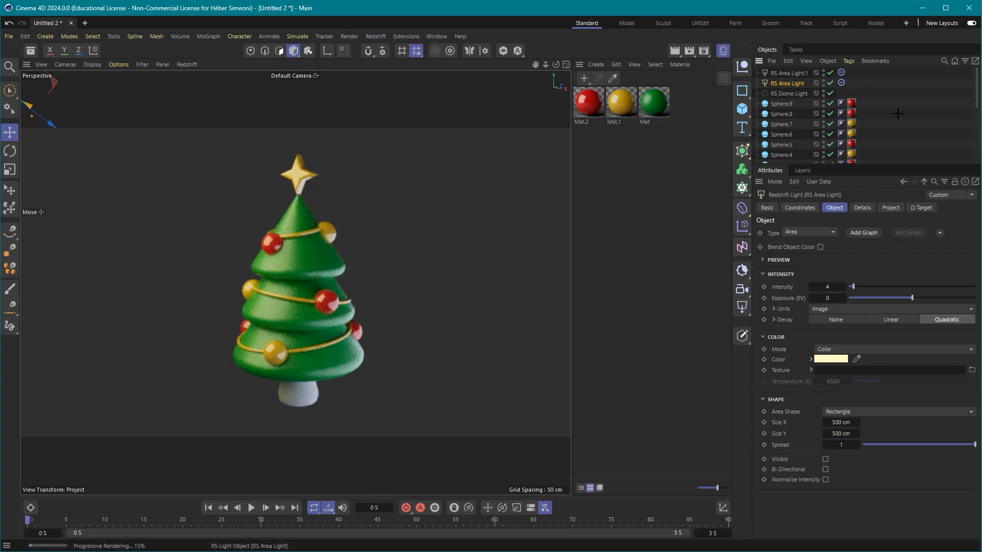